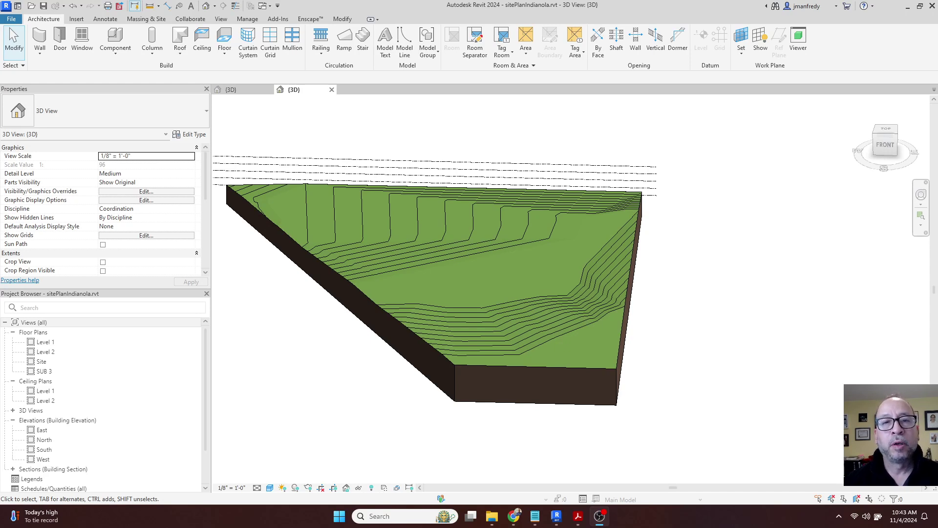
# - Orbit the 3D view to look over the green contoured toposolid
pyautogui.rightClick(278, 379)
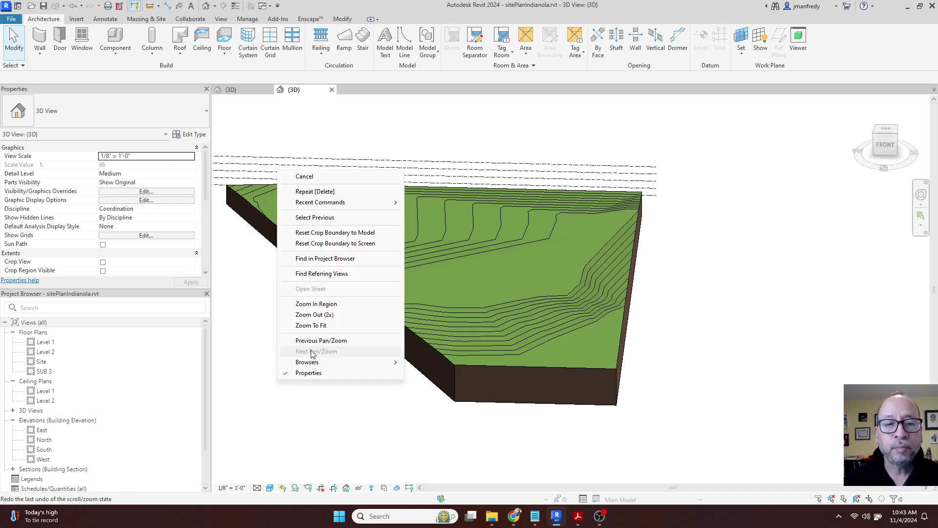
pyautogui.click(418, 415)
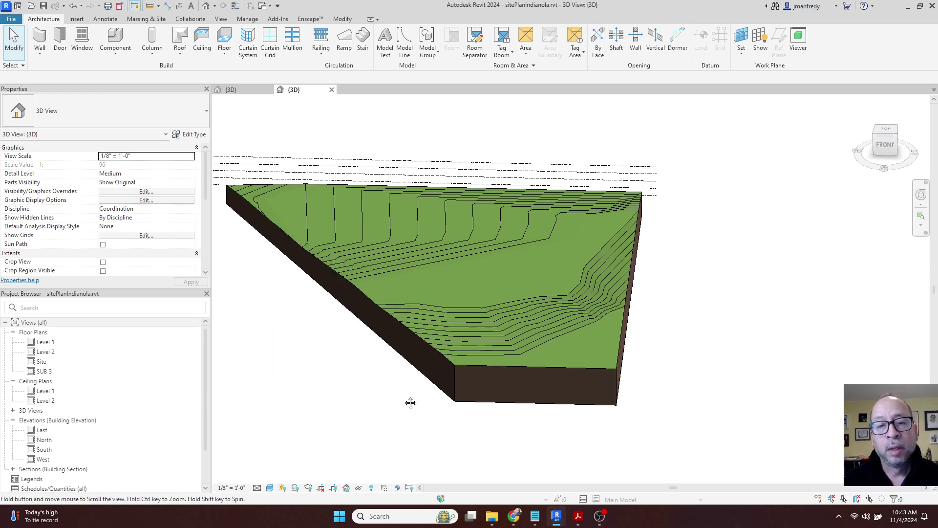
pyautogui.keyDown('shift'); pyautogui.moveTo(410, 402); pyautogui.dragTo(317, 358, button='middle'); pyautogui.keyUp('shift')
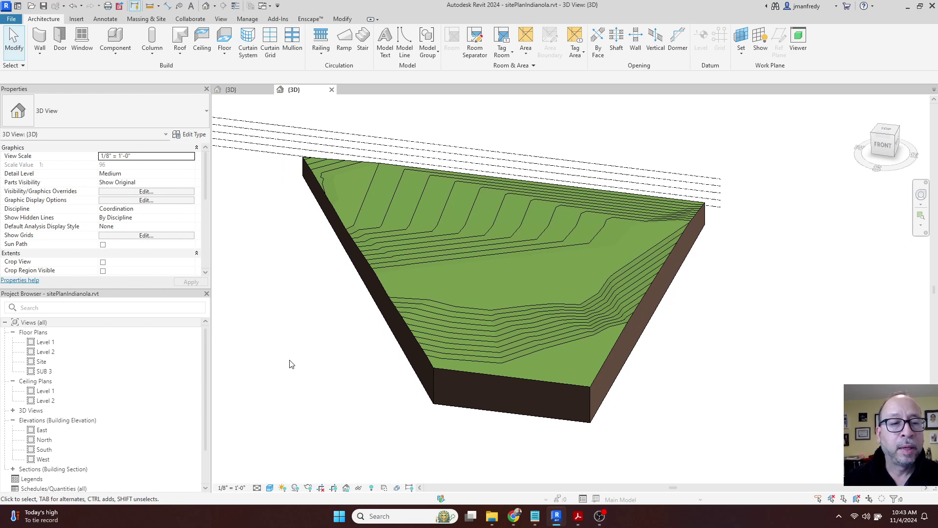
# - Open the Site floor plan and recenter the drawing
pyautogui.doubleClick(42, 361)
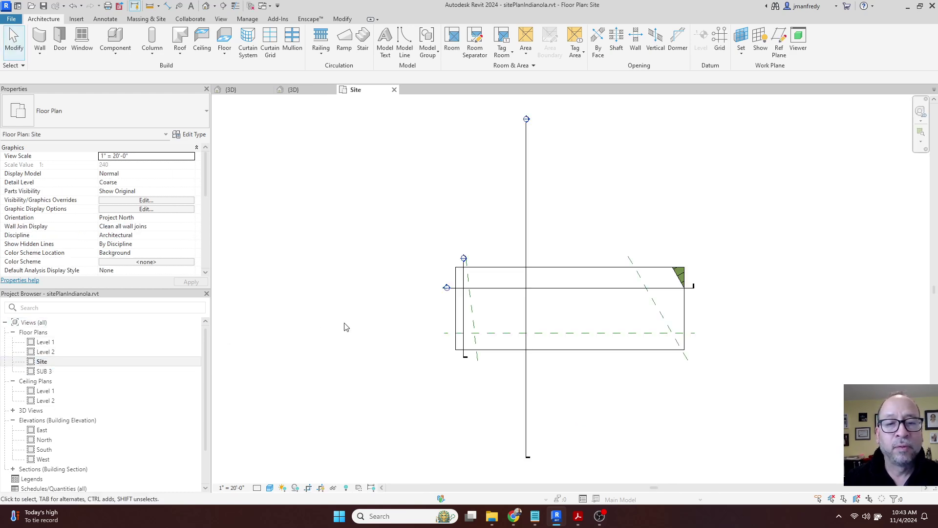
pyautogui.moveTo(407, 325); pyautogui.dragTo(387, 308, button='middle')
pyautogui.scroll(2, 371, 344)
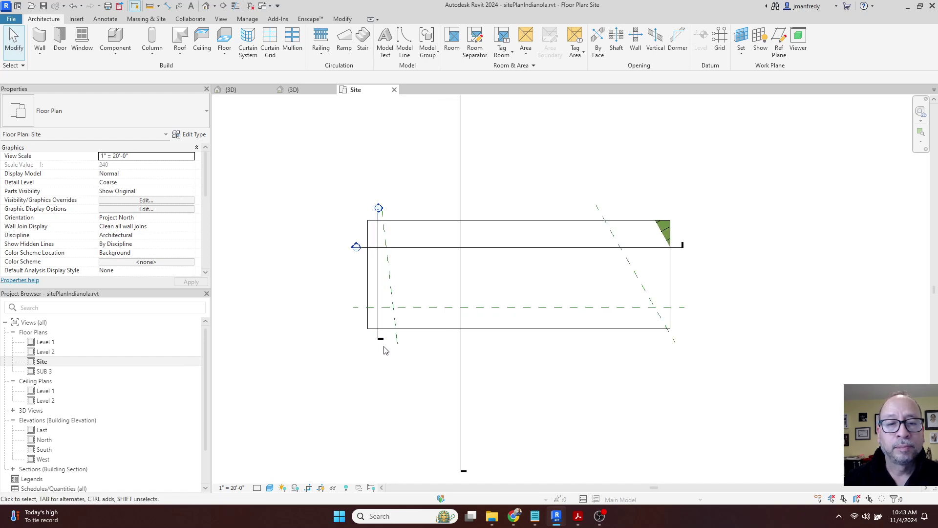
pyautogui.scroll(1, 377, 350)
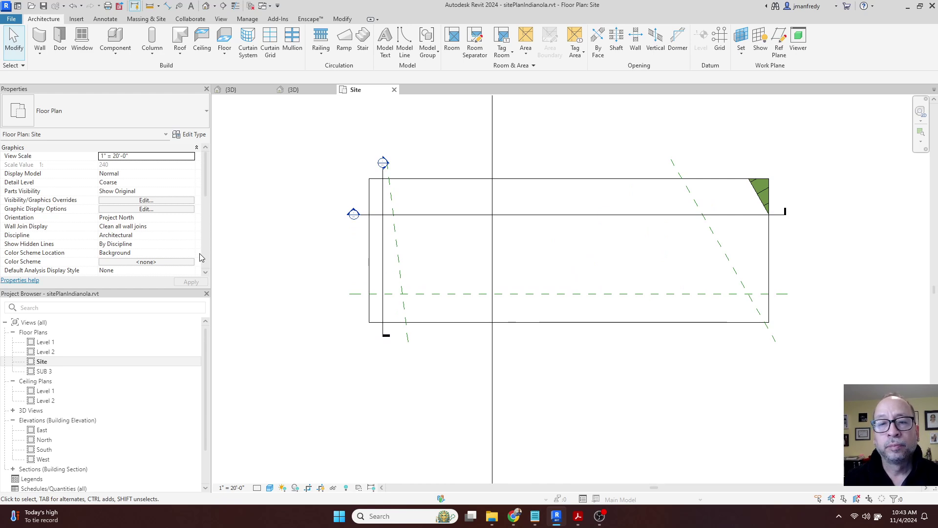
pyautogui.scroll(-3, 523, 247)
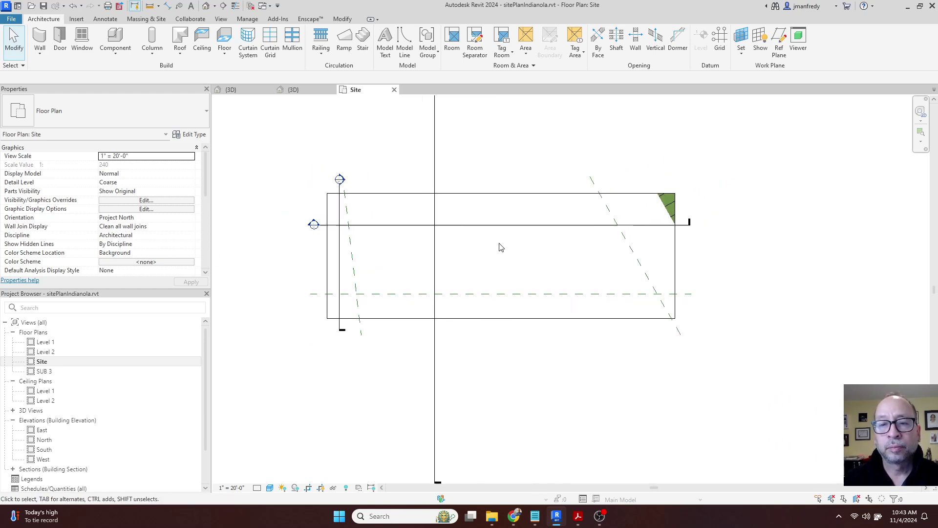
# - Pull the crop region's top, right and bottom edges outward around the whole toposolid
pyautogui.click(499, 200)
pyautogui.scroll(-1, 509, 218)
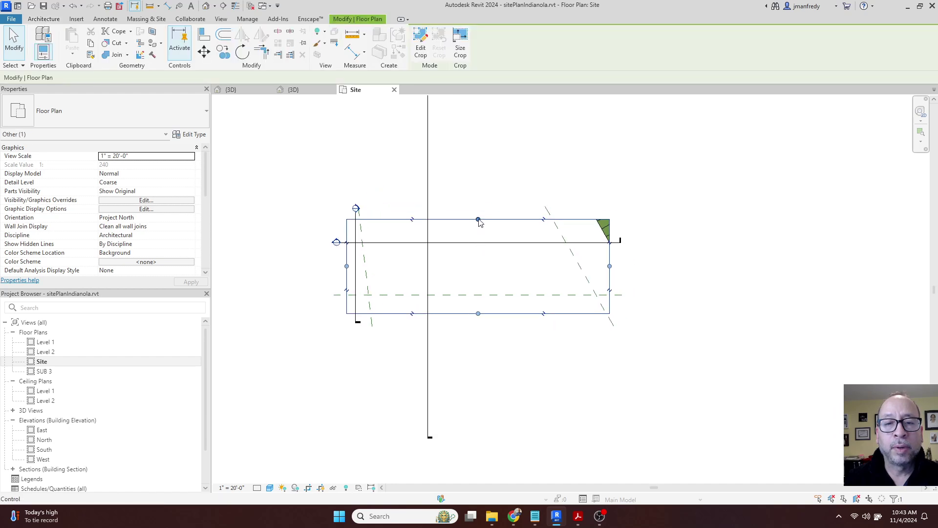
pyautogui.moveTo(477, 218); pyautogui.dragTo(484, 141)
pyautogui.moveTo(610, 226); pyautogui.dragTo(829, 239)
pyautogui.moveTo(723, 198); pyautogui.dragTo(670, 226, button='middle')
pyautogui.scroll(-1, 626, 219)
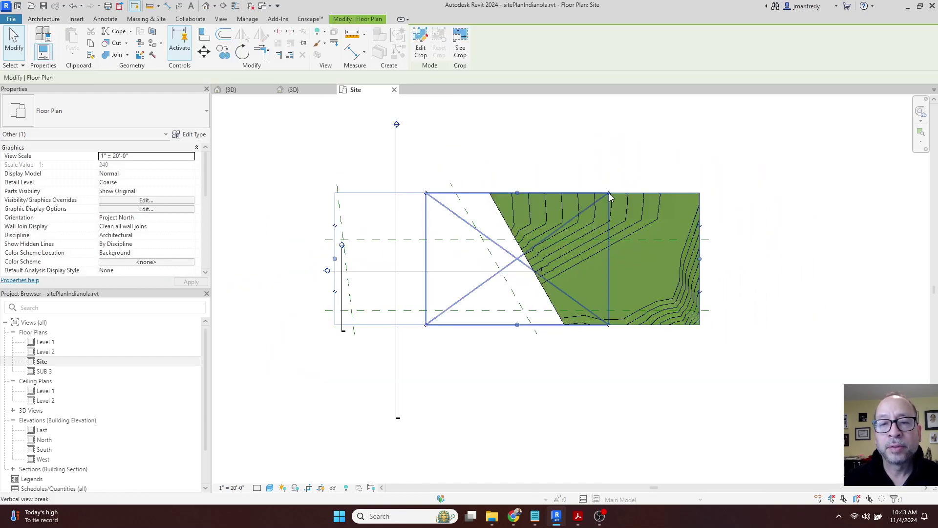
pyautogui.moveTo(517, 193); pyautogui.dragTo(518, 150)
pyautogui.moveTo(700, 238); pyautogui.dragTo(783, 238)
pyautogui.moveTo(606, 184); pyautogui.dragTo(547, 207, button='middle')
pyautogui.moveTo(501, 173); pyautogui.dragTo(500, 148)
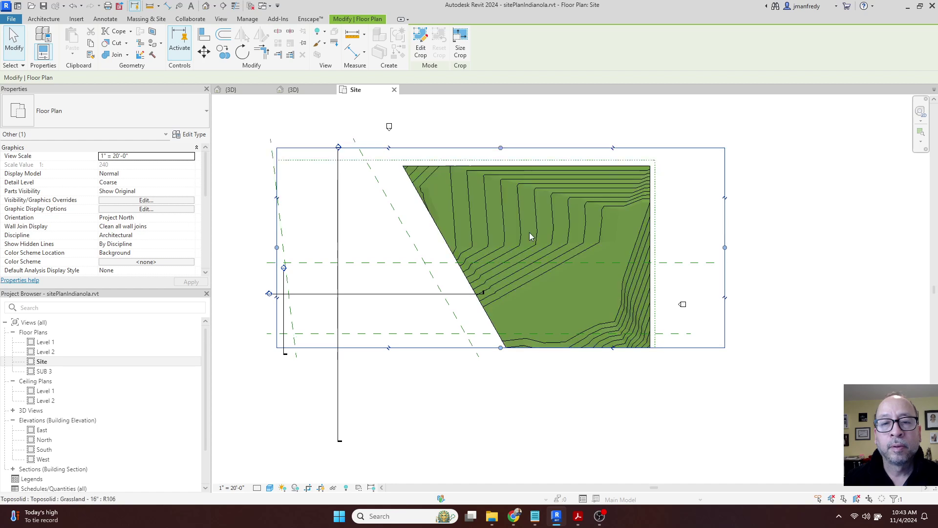
pyautogui.moveTo(500, 348); pyautogui.dragTo(506, 446)
# - Delete the diagonal, lower and upper reference planes around the toposolid
pyautogui.press('Escape')
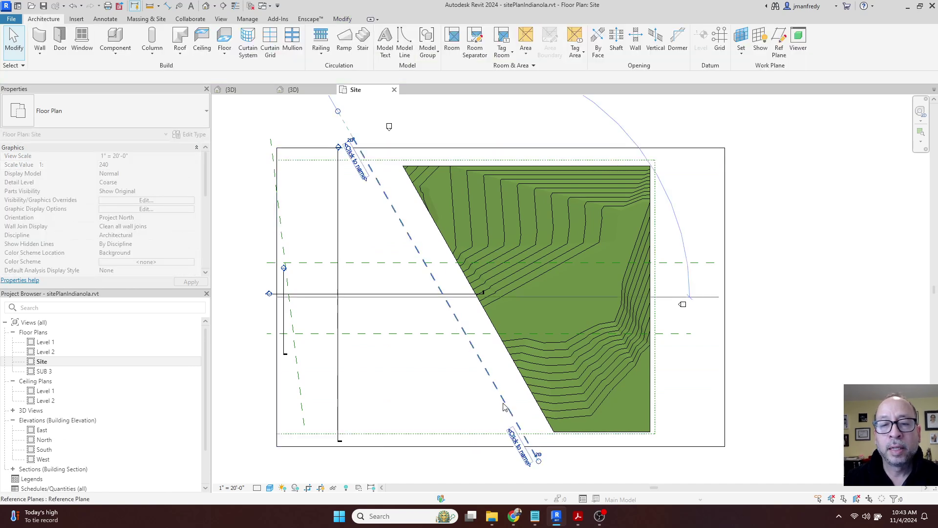
pyautogui.click(511, 414)
pyautogui.press('Escape')
pyautogui.click(456, 334)
pyautogui.press('Escape')
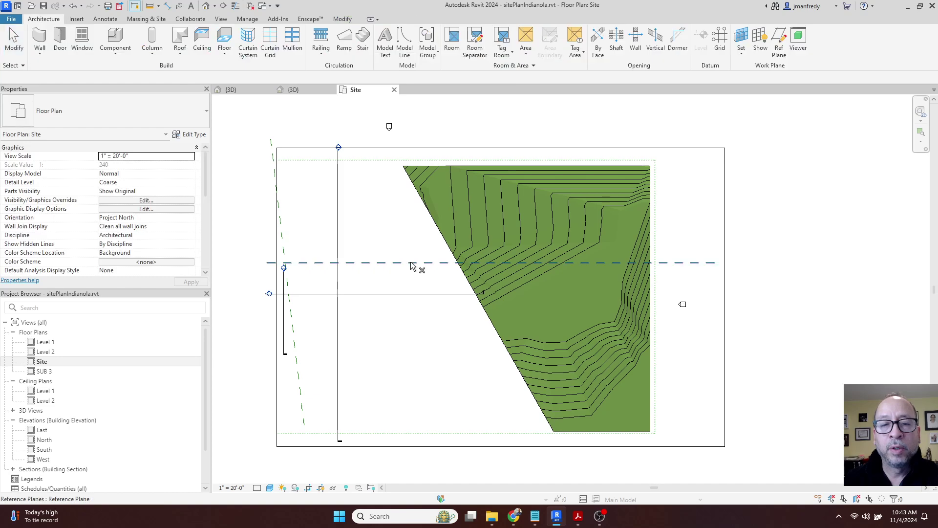
pyautogui.click(416, 264)
pyautogui.press('Delete')
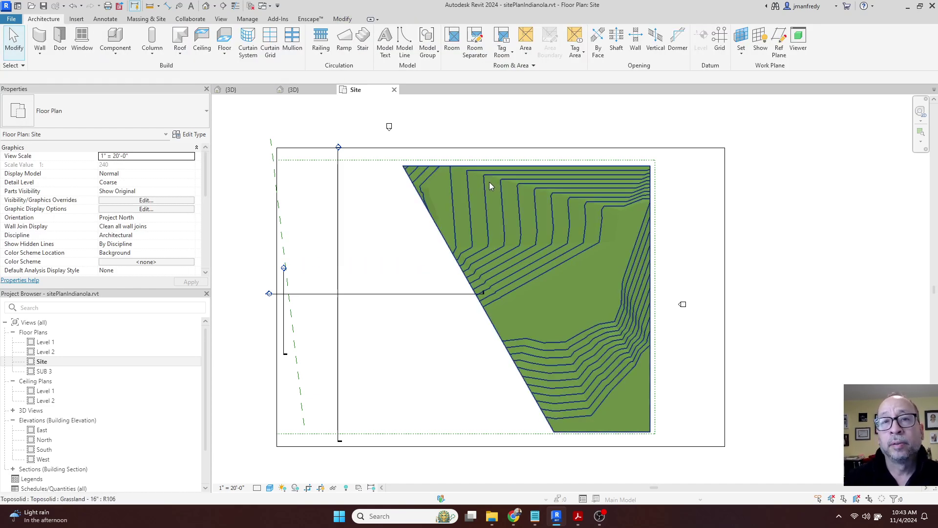
# - Delete both section lines and confirm removing their section views
pyautogui.moveTo(528, 242); pyautogui.dragTo(491, 210, button='middle')
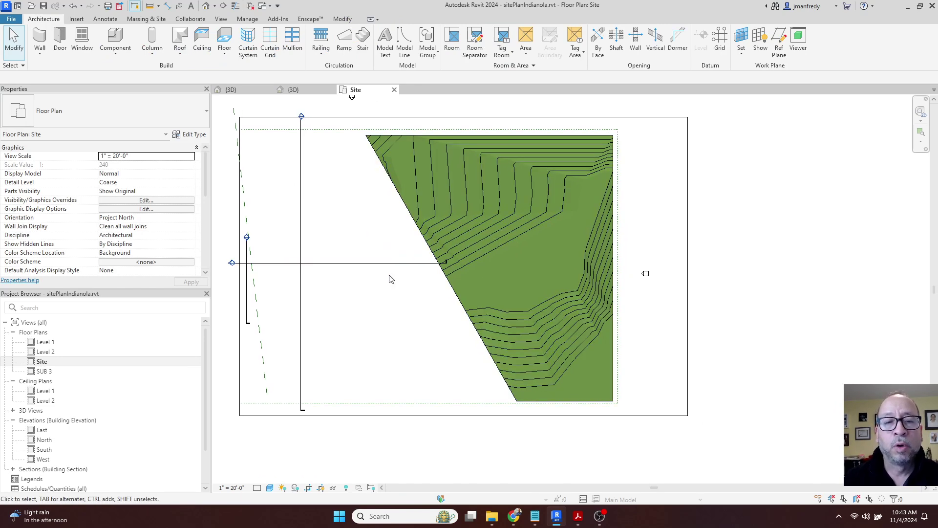
pyautogui.moveTo(320, 249); pyautogui.dragTo(291, 274)
pyautogui.press('Delete')
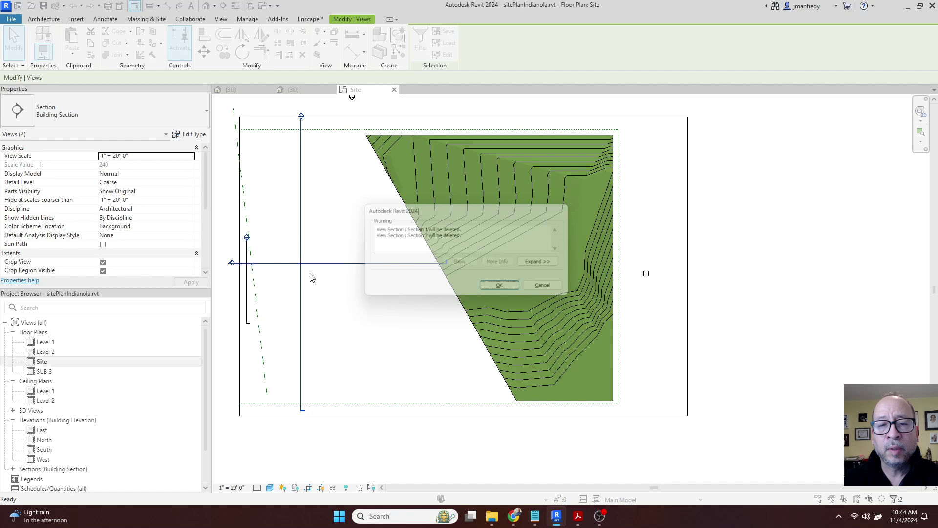
pyautogui.click(505, 290)
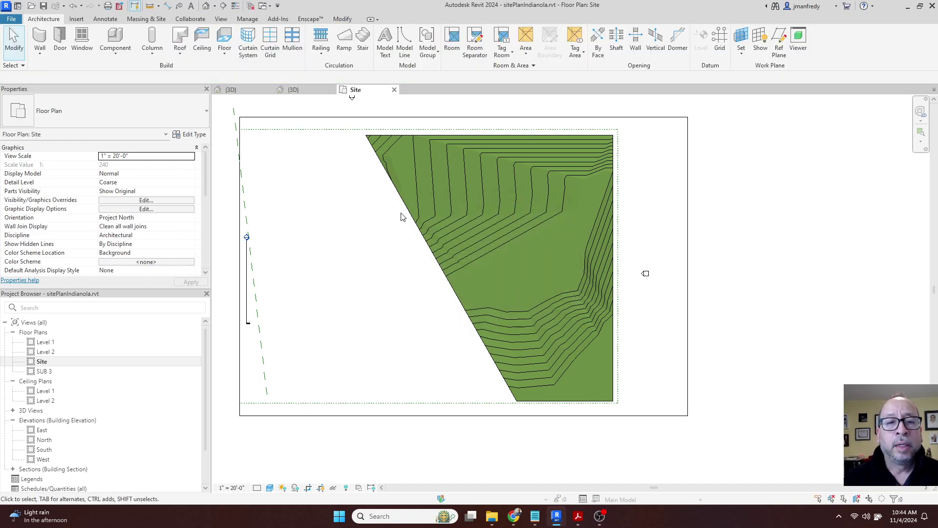
pyautogui.click(406, 200)
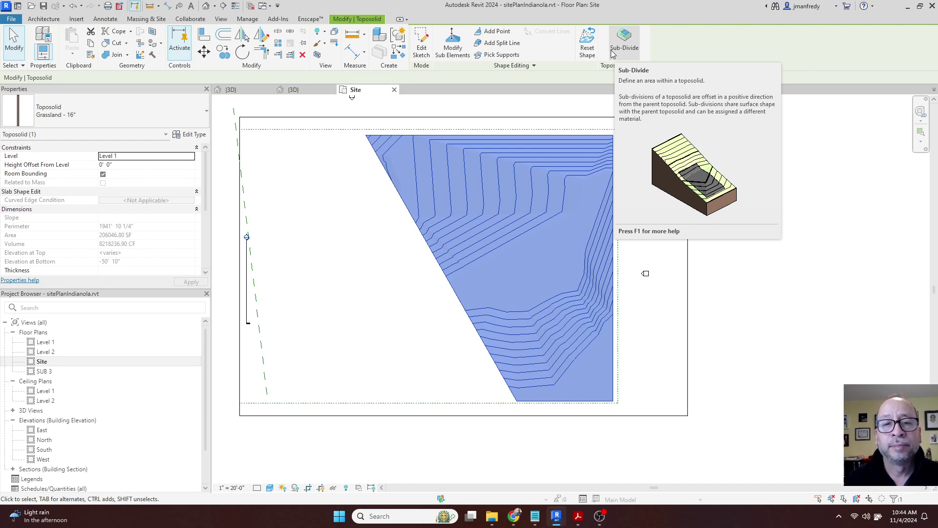
pyautogui.click(333, 221)
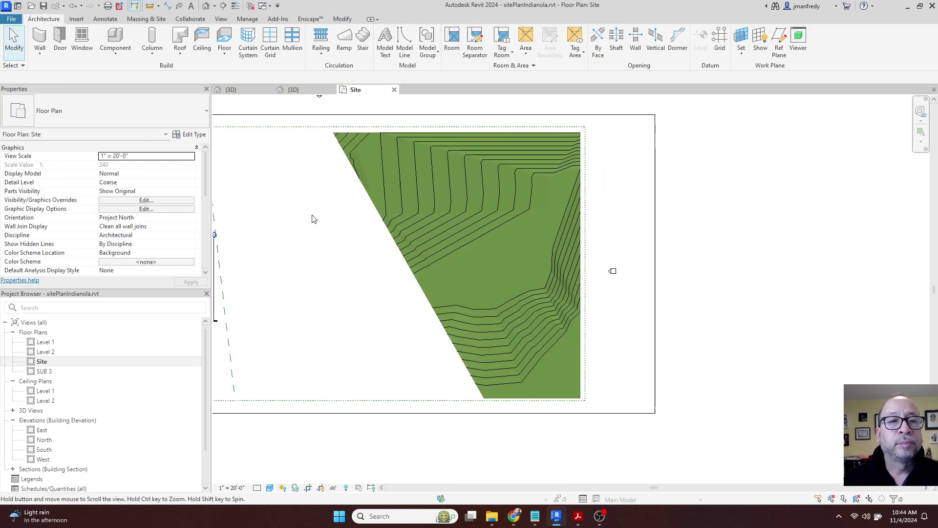
pyautogui.click(354, 135)
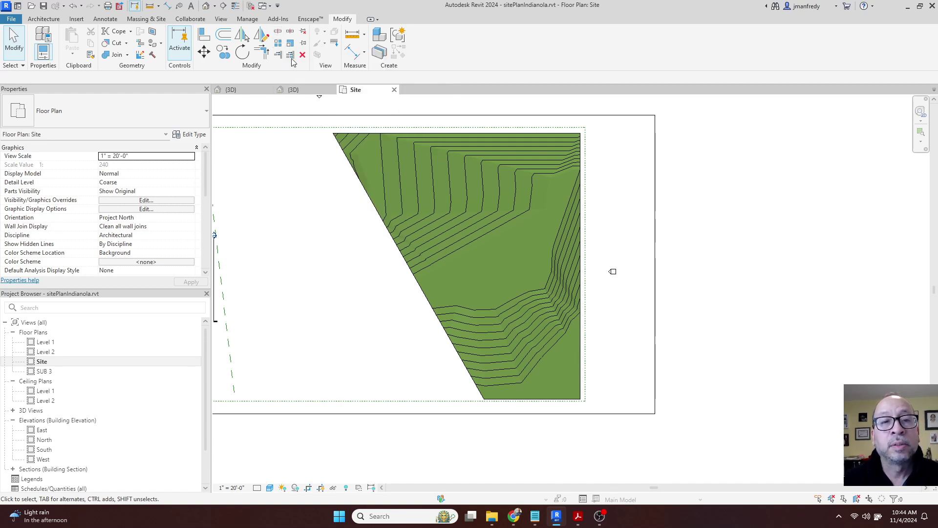
# - Split the toposolid with a 92'-0" wide rectangle sketched from its top to bottom edge
pyautogui.click(277, 31)
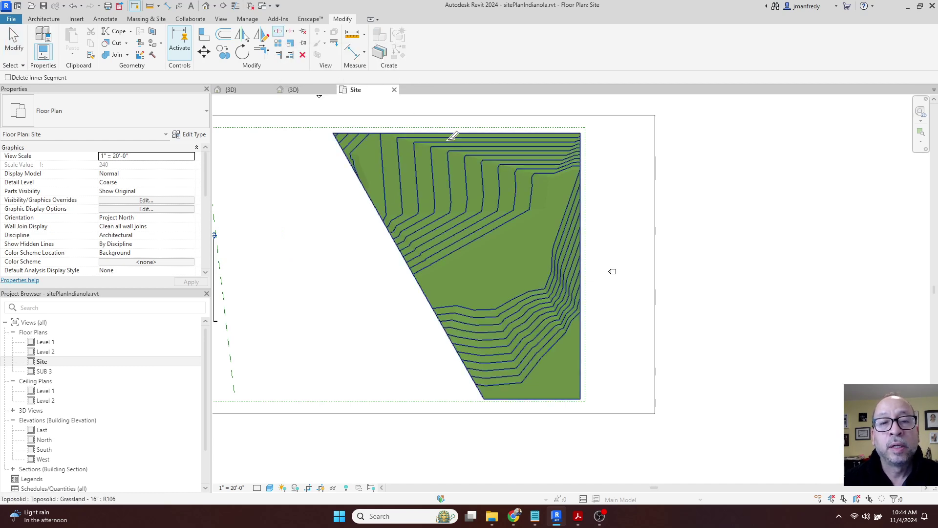
pyautogui.click(451, 129)
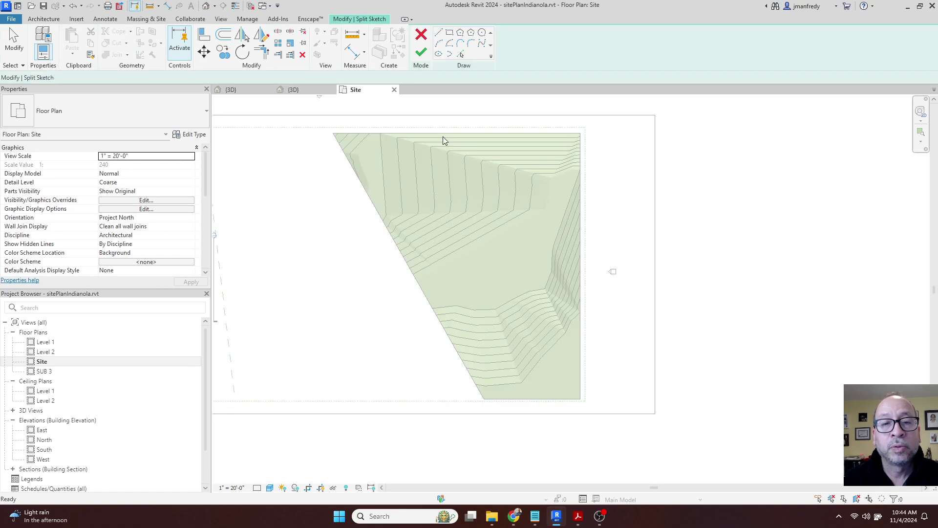
pyautogui.moveTo(373, 222); pyautogui.dragTo(342, 224, button='middle')
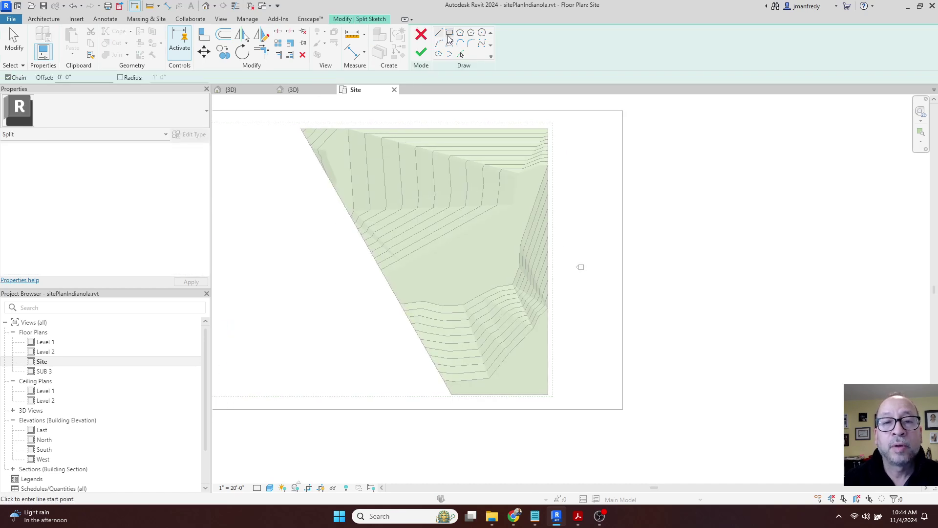
pyautogui.click(449, 33)
pyautogui.click(462, 129)
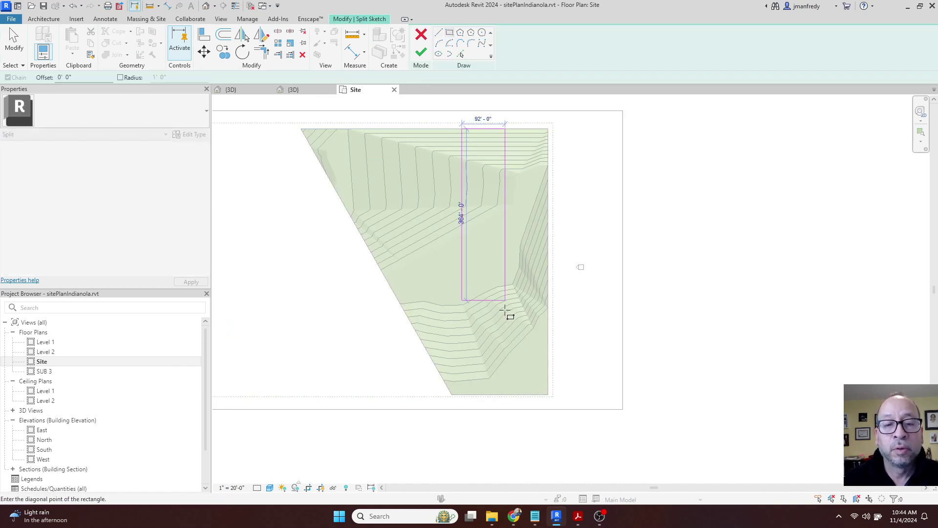
pyautogui.click(499, 395)
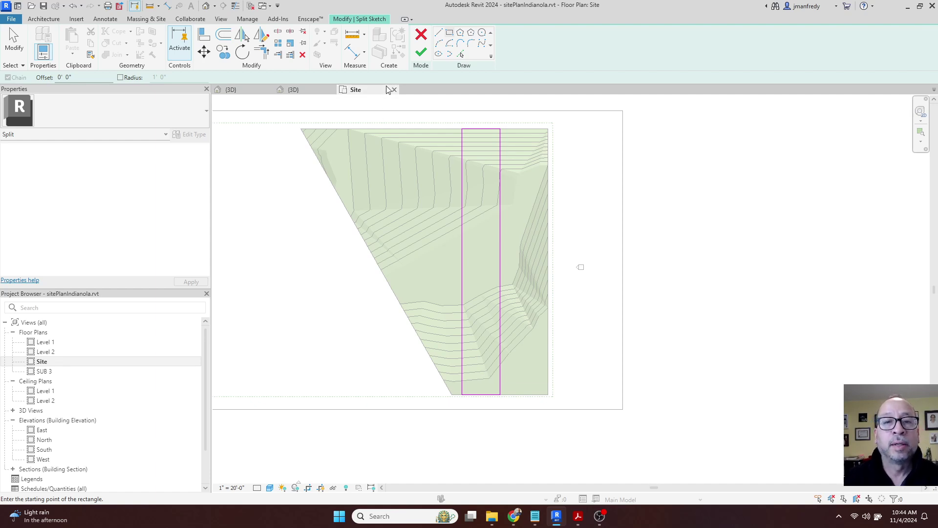
pyautogui.click(424, 53)
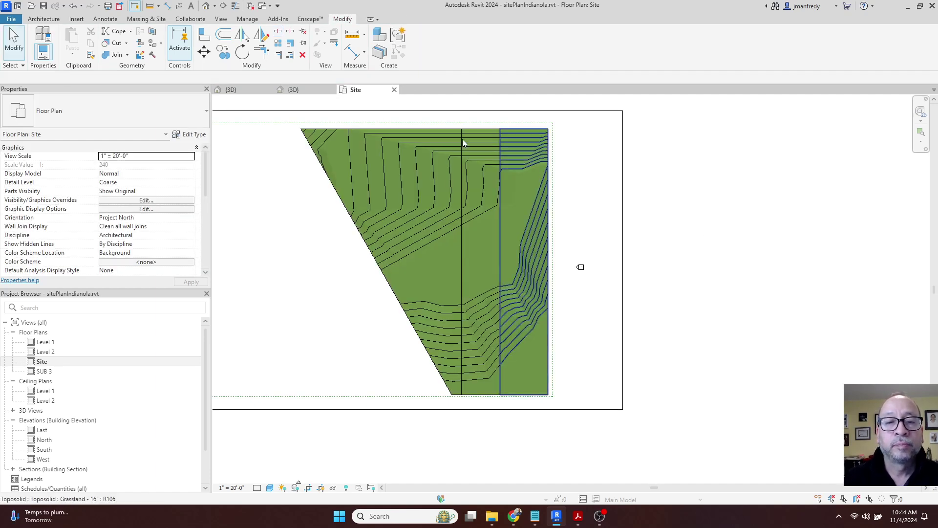
# - Open the default 3D view and select the split-off road strip
pyautogui.click(207, 8)
pyautogui.keyDown('shift'); pyautogui.moveTo(408, 248); pyautogui.dragTo(440, 254, button='middle'); pyautogui.keyUp('shift')
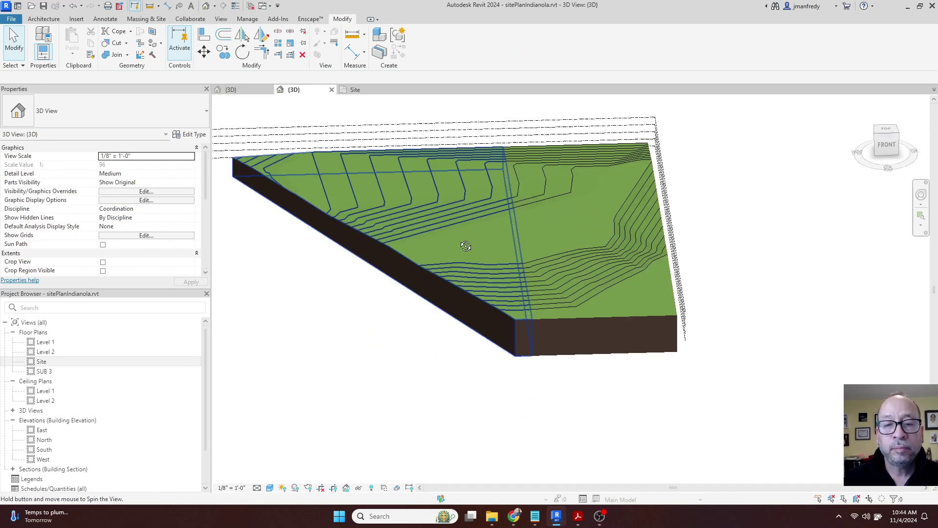
pyautogui.scroll(4, 589, 280)
pyautogui.click(596, 259)
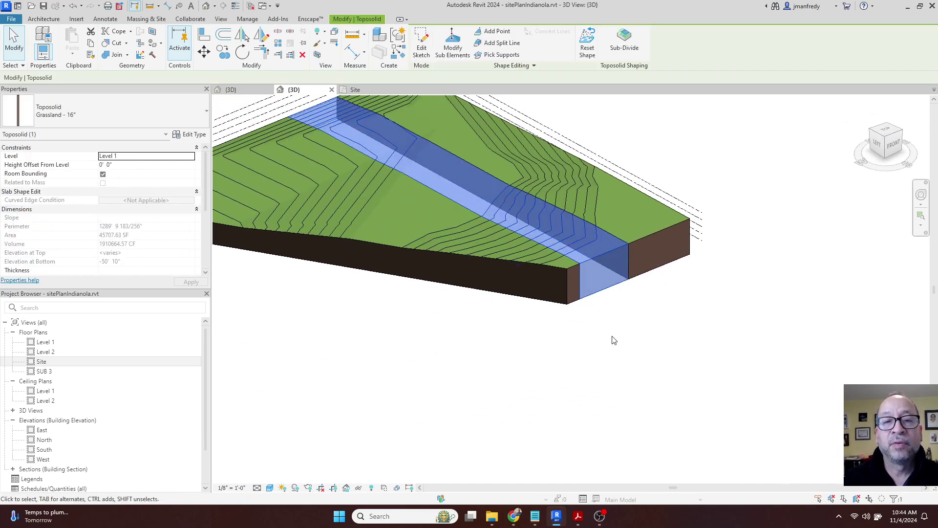
pyautogui.keyDown('shift'); pyautogui.moveTo(609, 345); pyautogui.dragTo(620, 419, button='middle'); pyautogui.keyUp('shift')
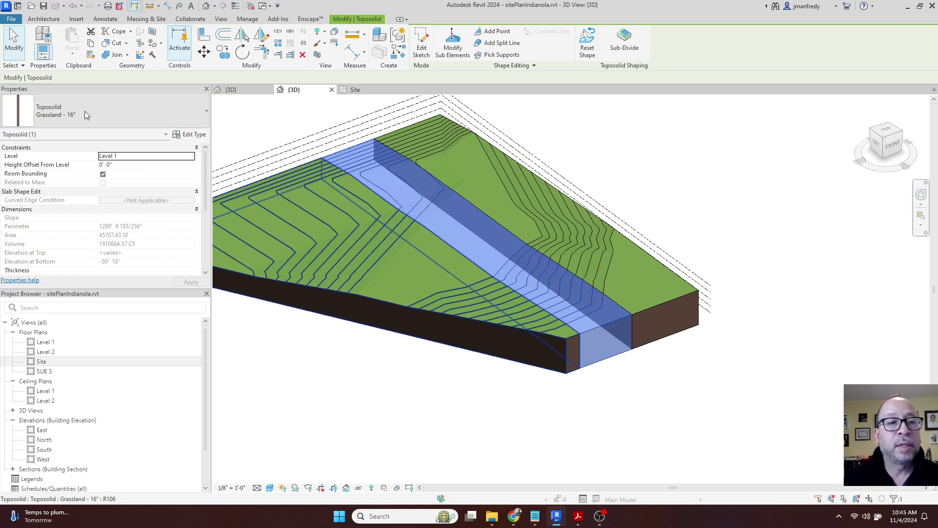
# - Duplicate the toposolid type as JOHN STREET and apply it to the strip
pyautogui.click(194, 135)
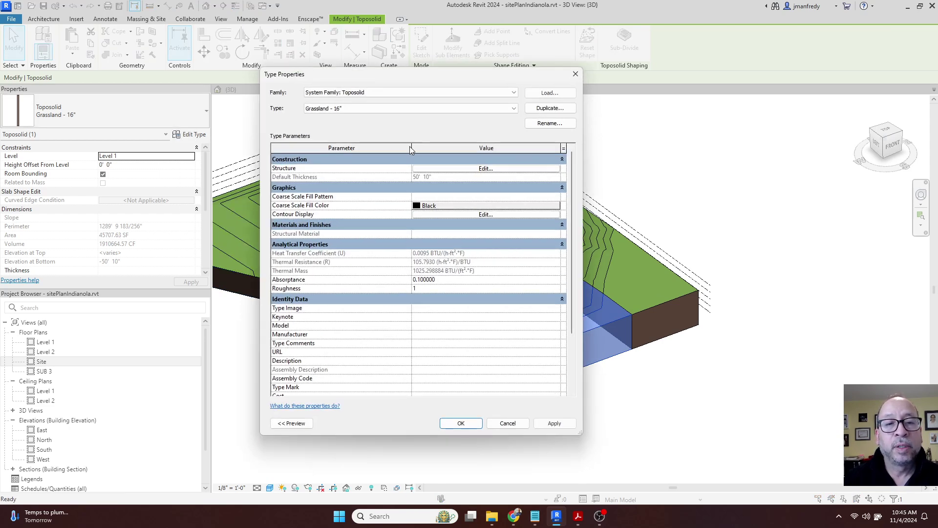
pyautogui.click(549, 109)
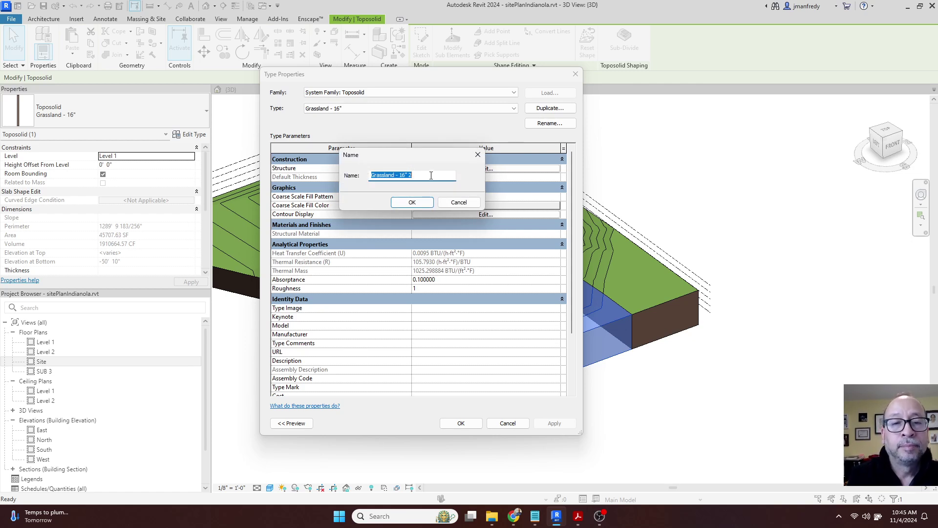
pyautogui.write('johOHN STREET')
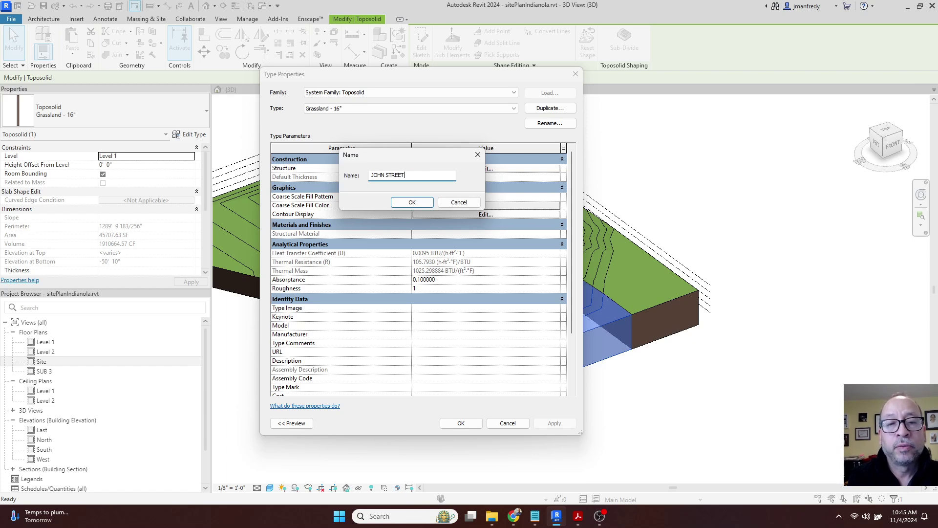
pyautogui.press('Return')
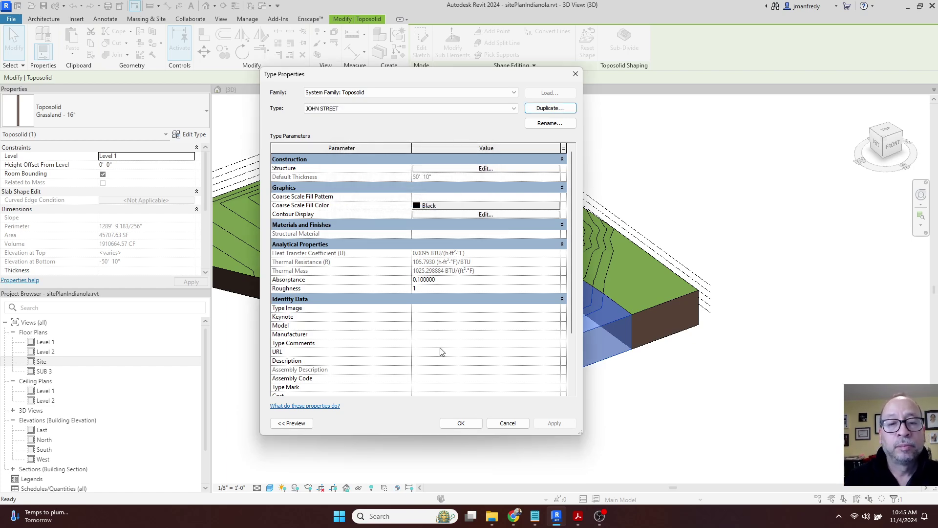
pyautogui.click(461, 423)
# - Set the JOHN STREET Earth structure layer to 49' 6" for a 50' 4" total thickness
pyautogui.click(618, 394)
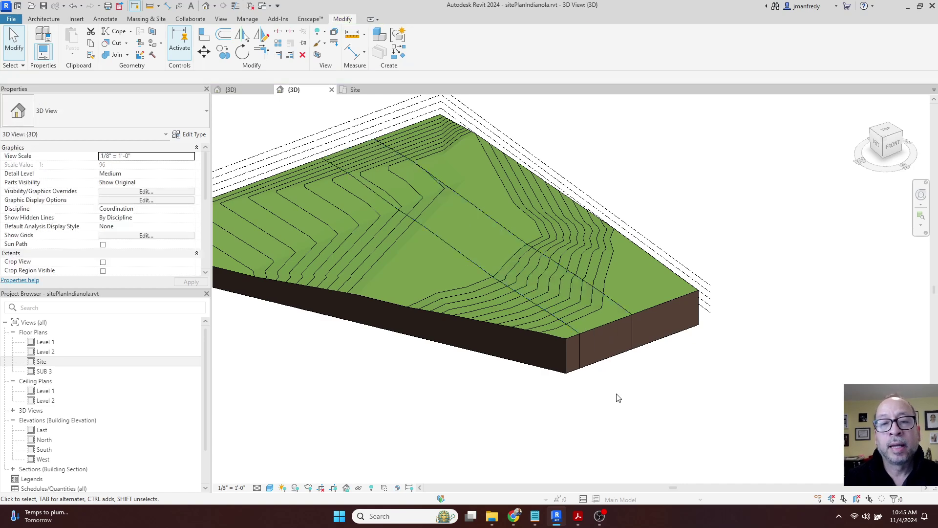
pyautogui.click(605, 325)
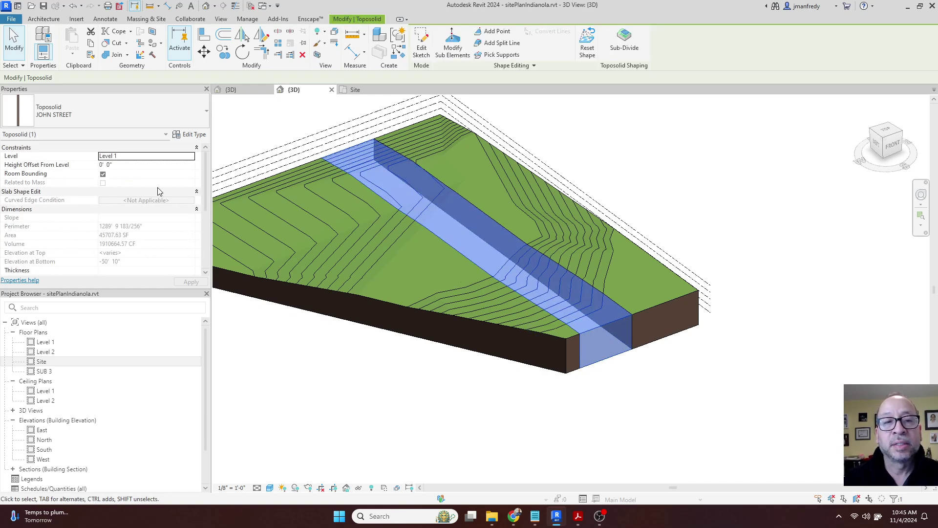
pyautogui.click(191, 135)
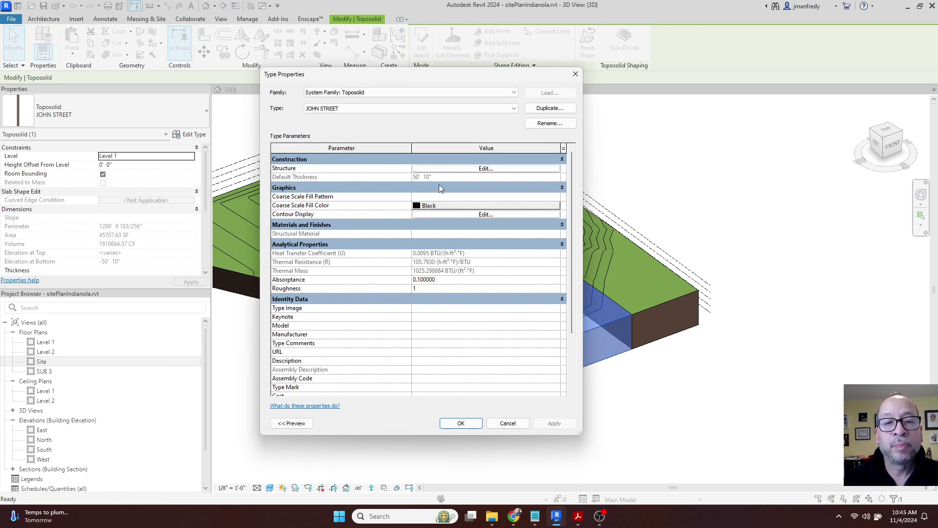
pyautogui.click(443, 170)
pyautogui.click(432, 191)
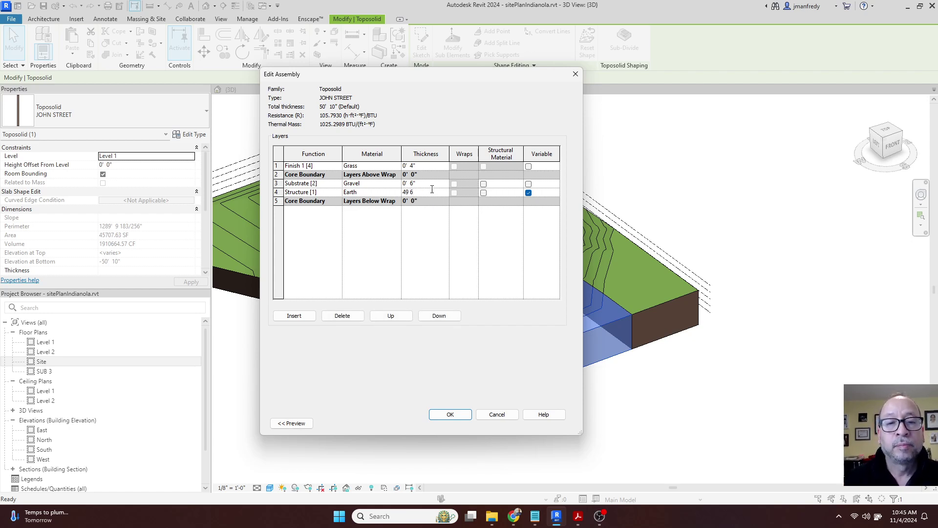
pyautogui.click(434, 183)
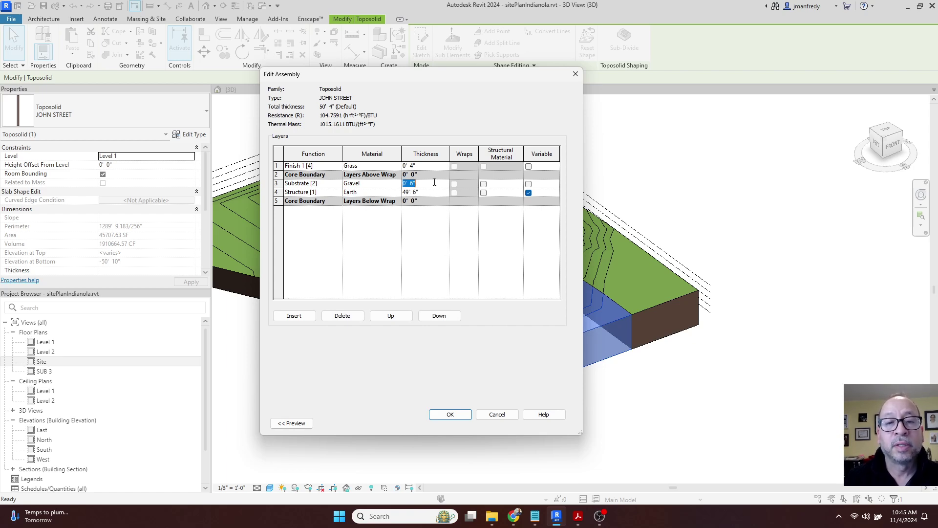
pyautogui.click(450, 414)
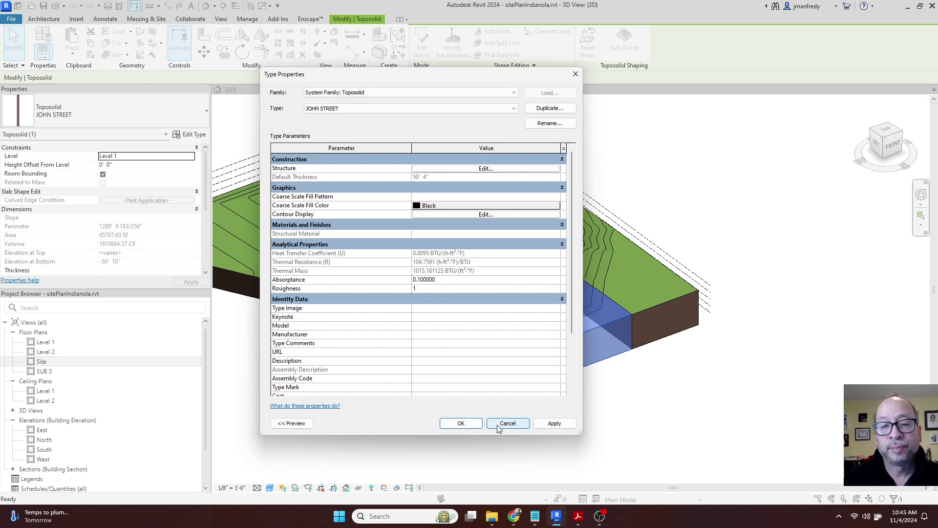
# - Apply the type changes, zoom in on the toposolid corner and use the Wireframe visual style
pyautogui.click(461, 423)
pyautogui.click(562, 406)
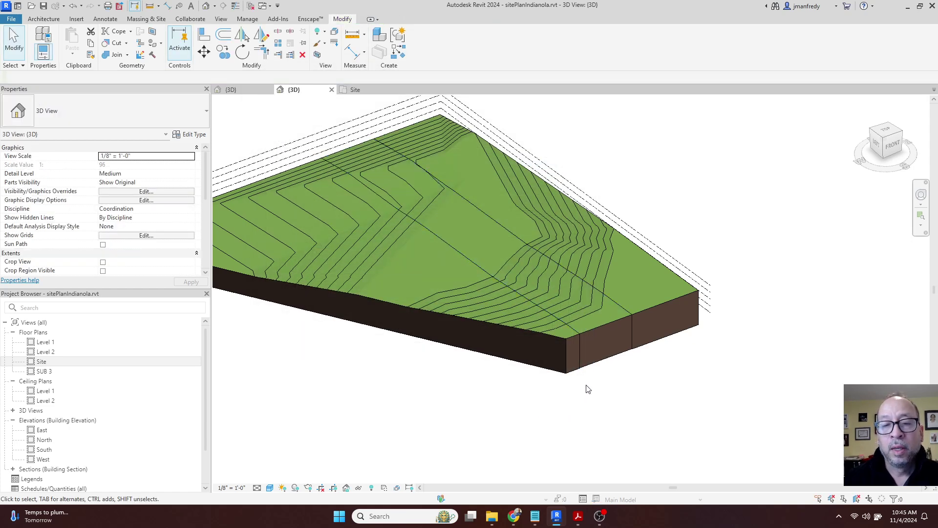
pyautogui.scroll(4, 581, 373)
pyautogui.scroll(5, 582, 371)
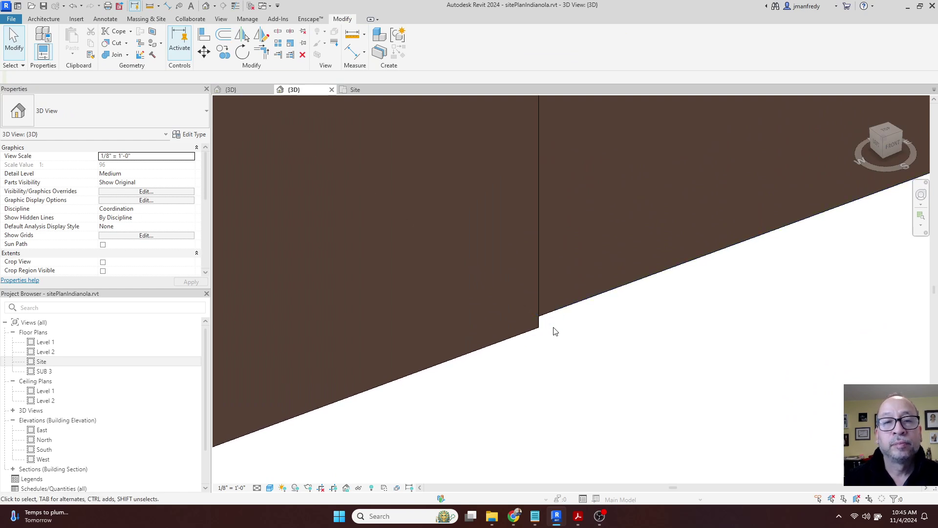
pyautogui.click(270, 488)
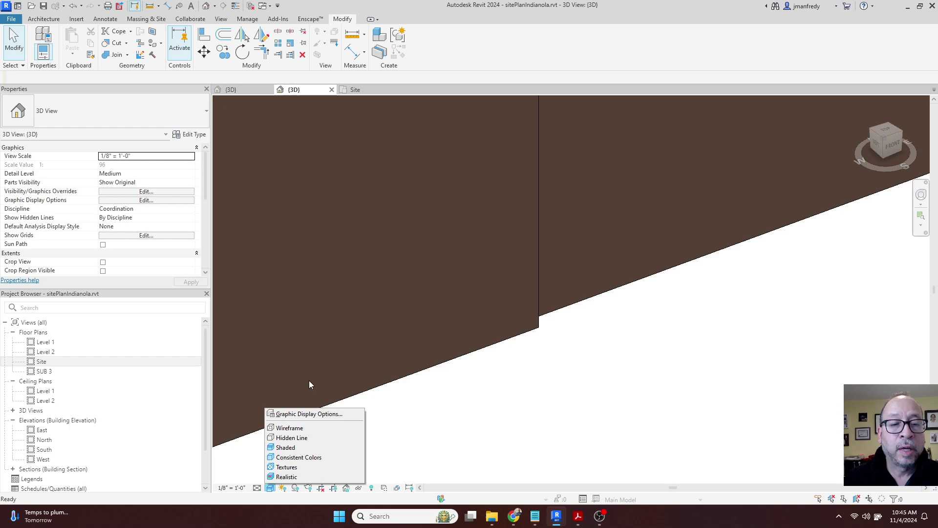
pyautogui.click(295, 427)
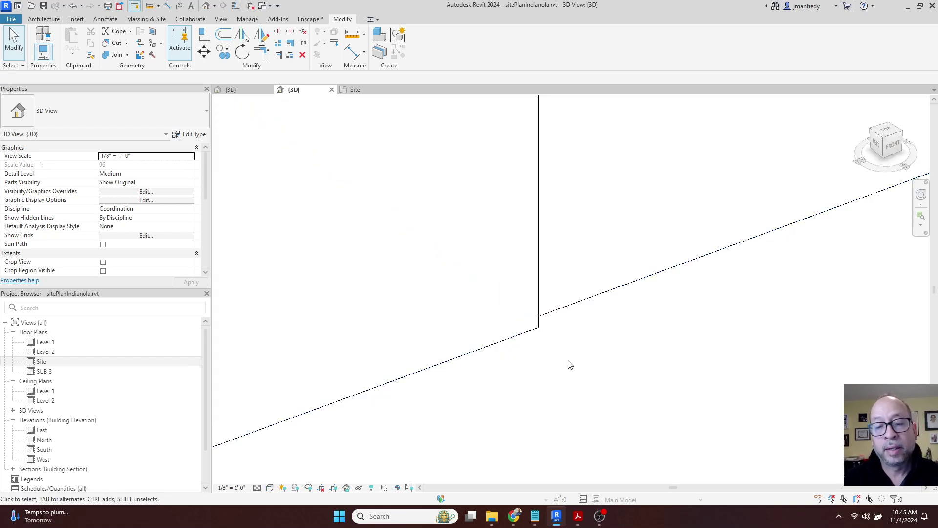
# - Align the road toposolid's edge to the reference edge with AL, lowering it to -0' 6"
pyautogui.press('a')
pyautogui.press('l')
pyautogui.click(509, 344)
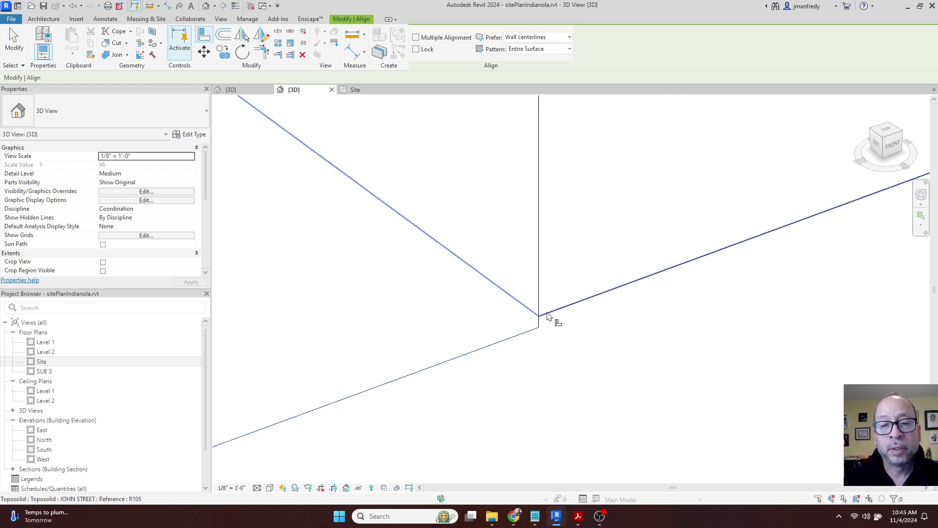
pyautogui.click(566, 328)
pyautogui.scroll(-5, 565, 332)
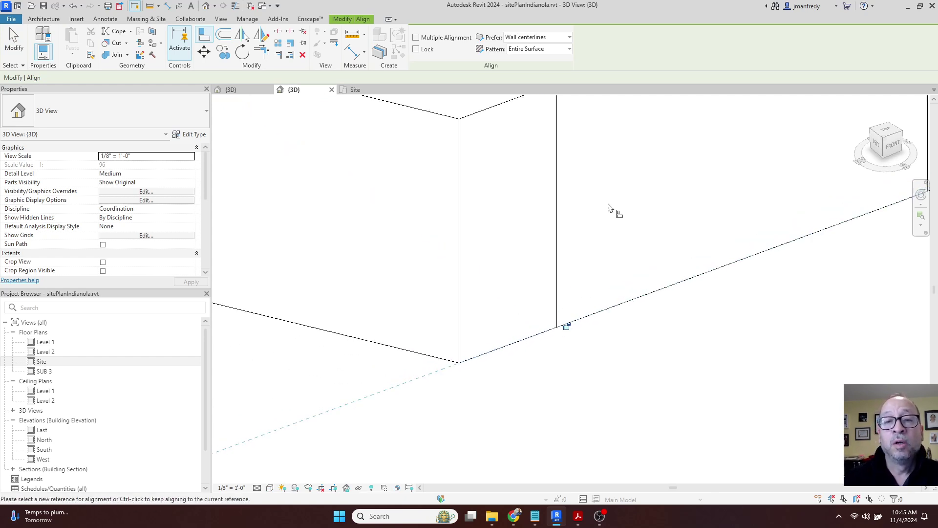
pyautogui.moveTo(557, 252); pyautogui.dragTo(598, 257, button='middle')
pyautogui.scroll(6, 598, 256)
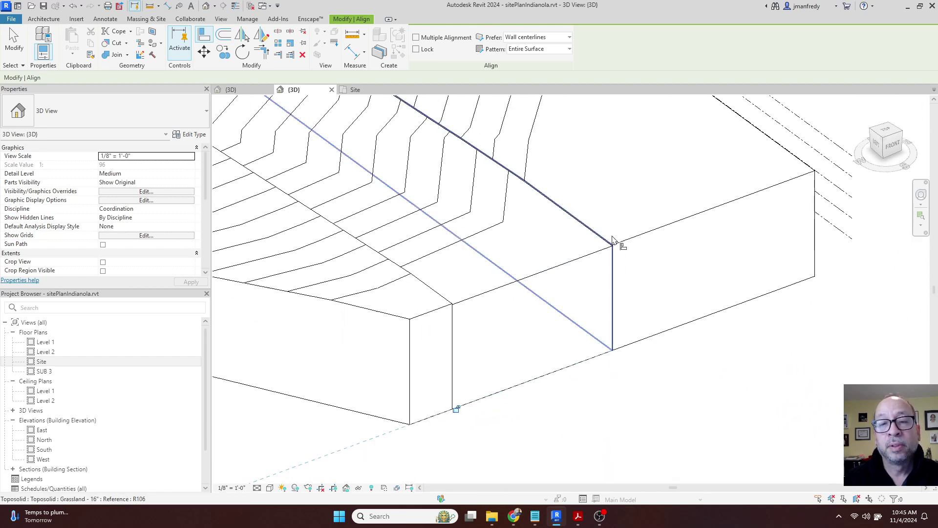
pyautogui.press('Escape')
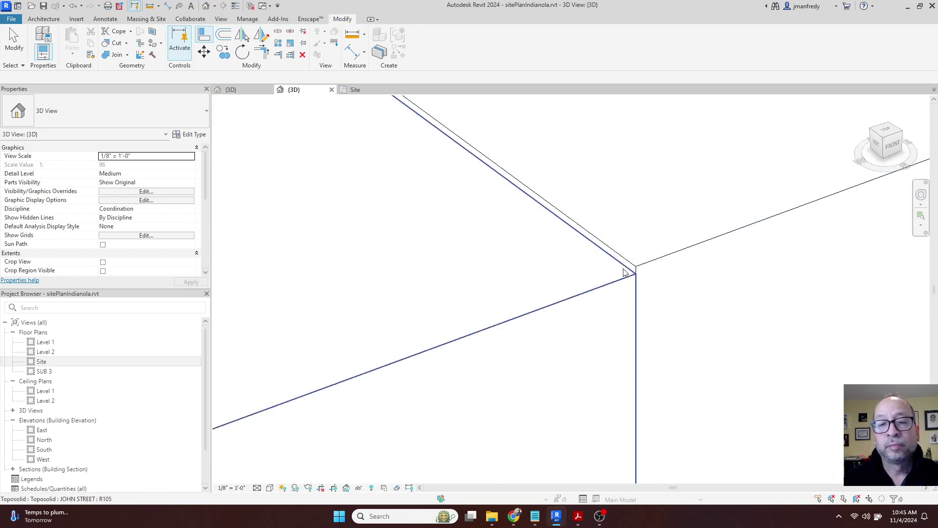
# - Check the road toposolid's offset against the neighbouring Grassland toposolid
pyautogui.click(616, 284)
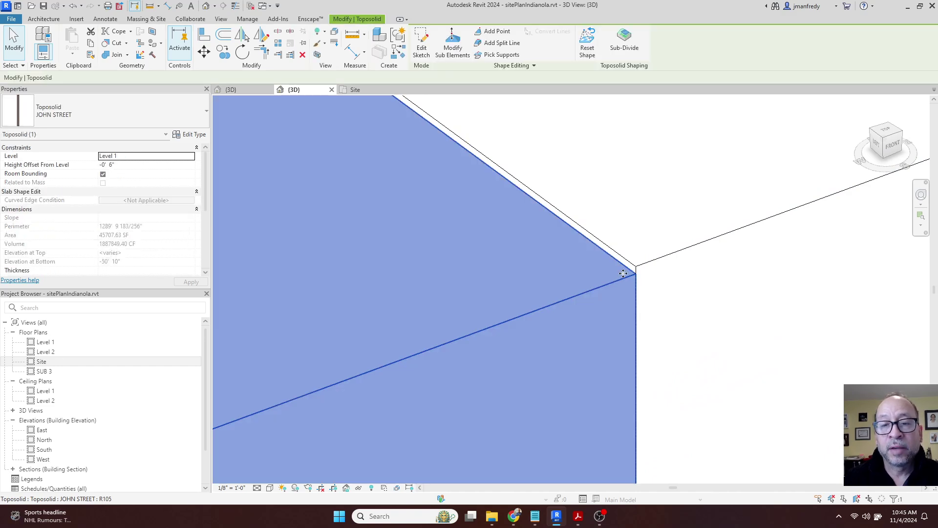
pyautogui.click(641, 260)
pyautogui.press('Escape')
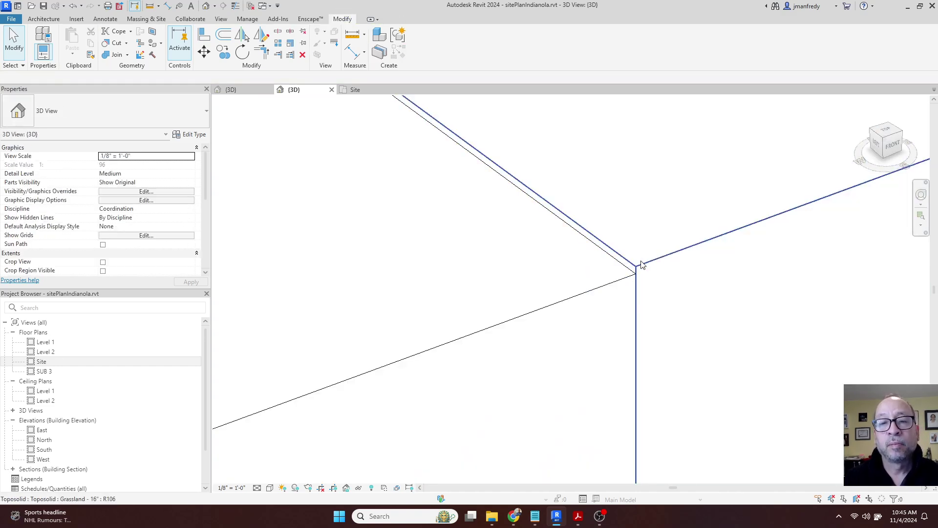
pyautogui.scroll(-5, 641, 264)
pyautogui.scroll(-4, 640, 271)
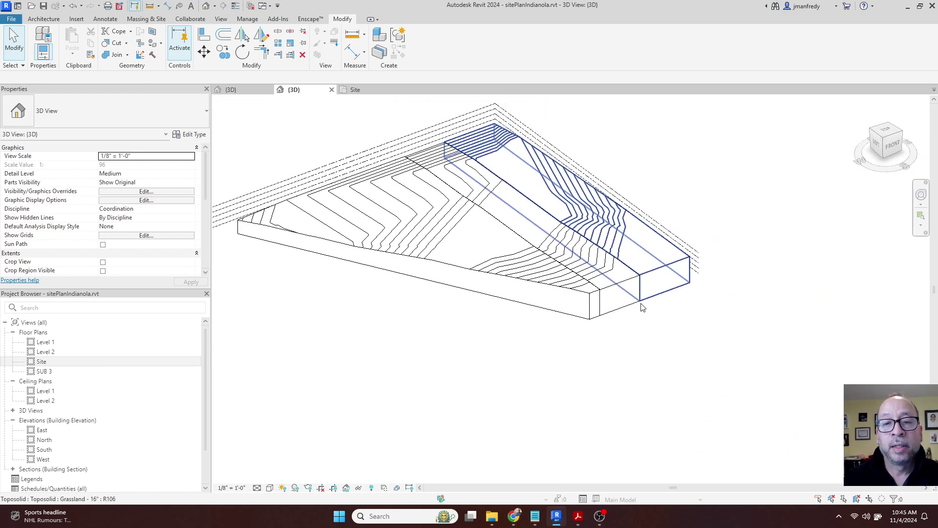
# - Open the Material Browser for the JOHN STREET type's Finish 1 layer
pyautogui.click(613, 322)
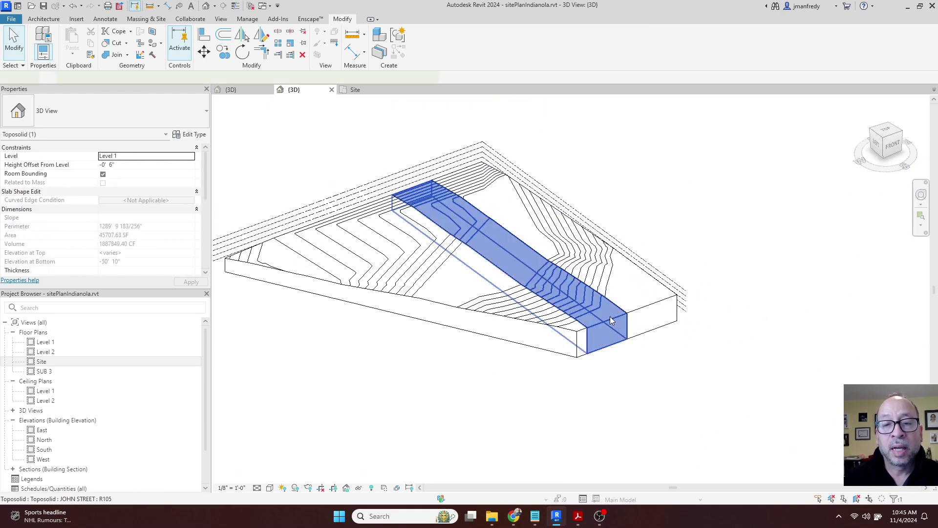
pyautogui.click(192, 135)
pyautogui.click(443, 169)
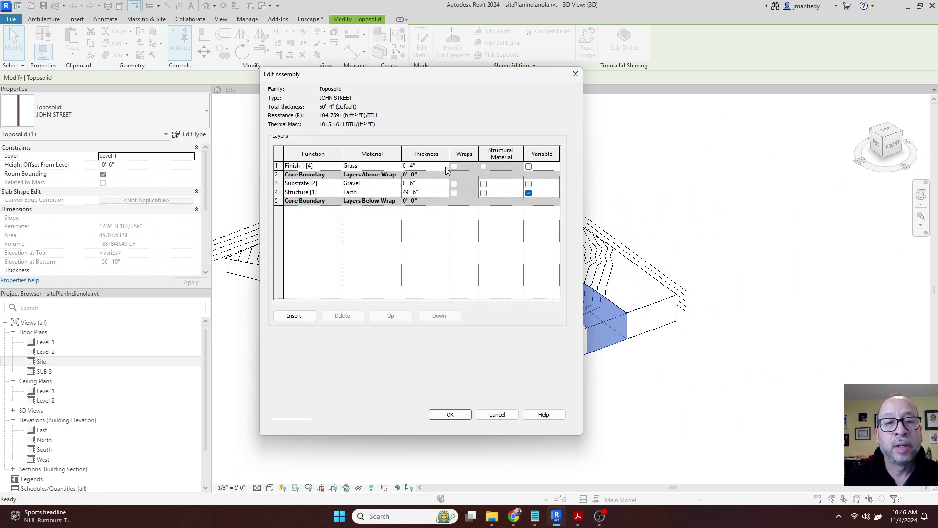
pyautogui.click(392, 166)
pyautogui.click(397, 166)
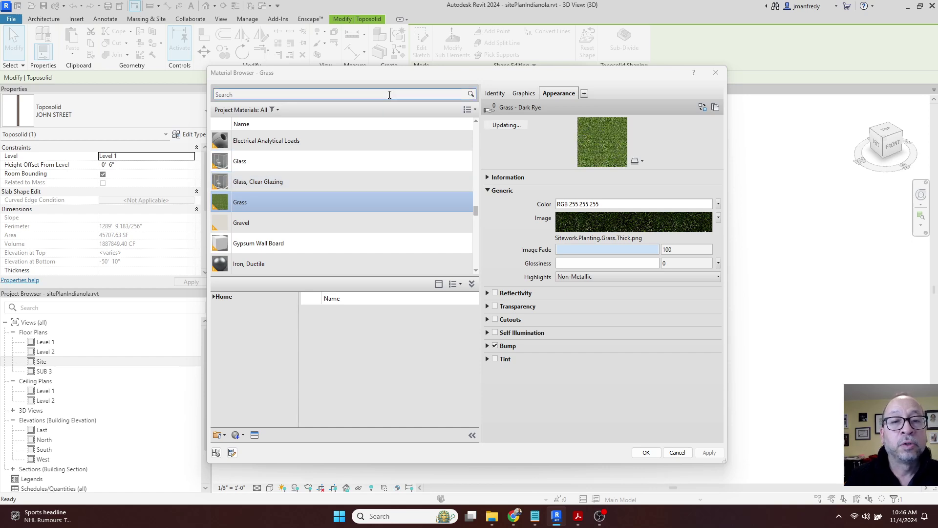
# - Search ASPH and assign Asphalt, Pavement, Light Grey to the finish layer
pyautogui.click(391, 93)
pyautogui.write('ASHP')
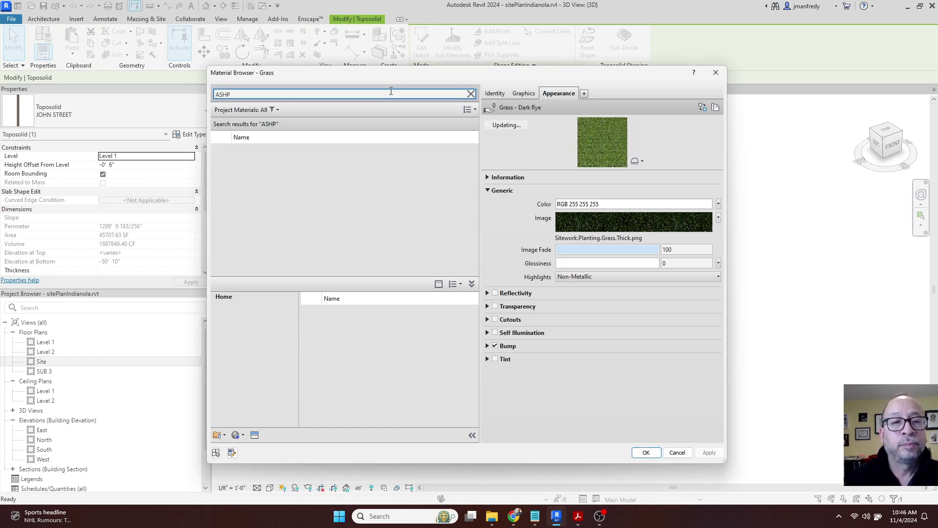
pyautogui.press('BackSpace')
pyautogui.press('BackSpace')
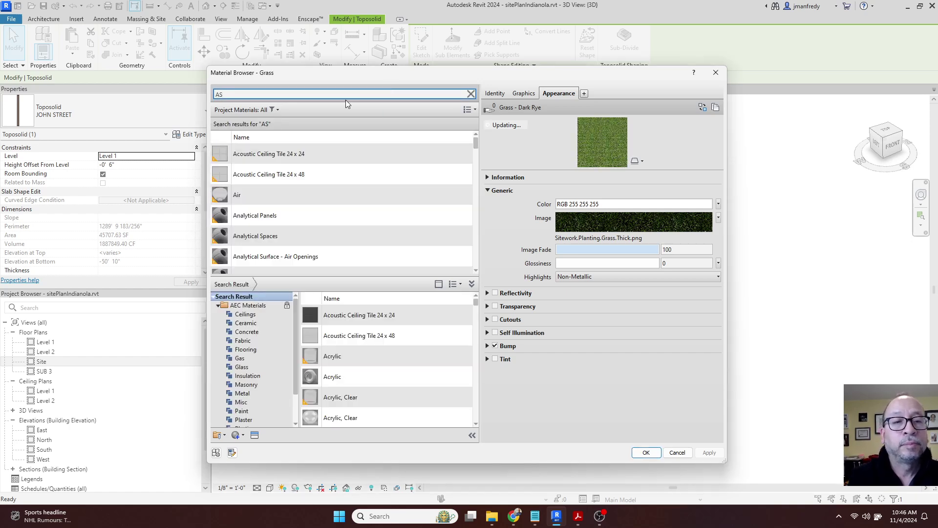
pyautogui.write('H')
pyautogui.press('BackSpace')
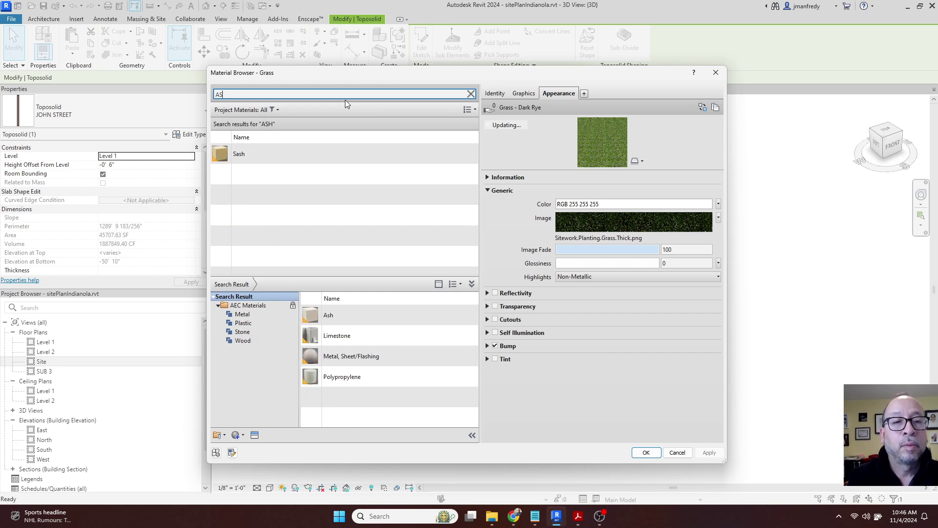
pyautogui.write('PH')
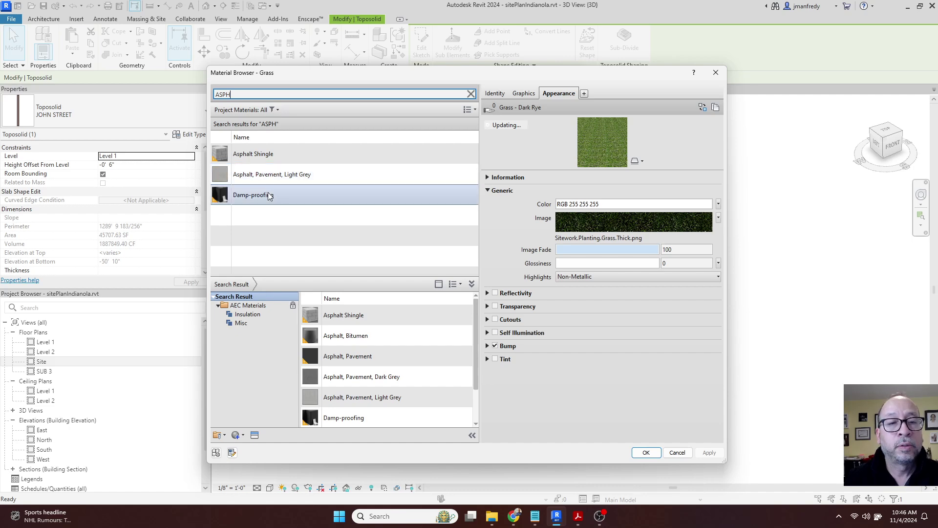
pyautogui.doubleClick(269, 182)
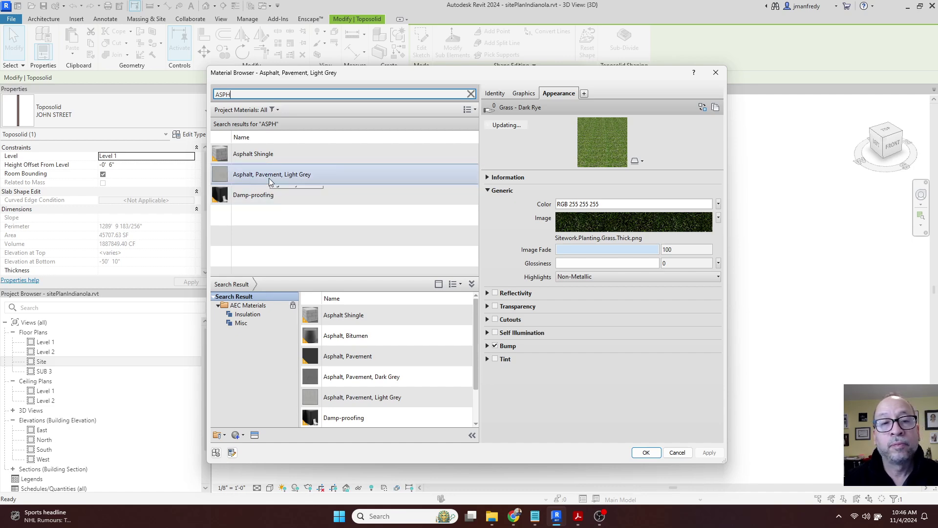
pyautogui.click(450, 414)
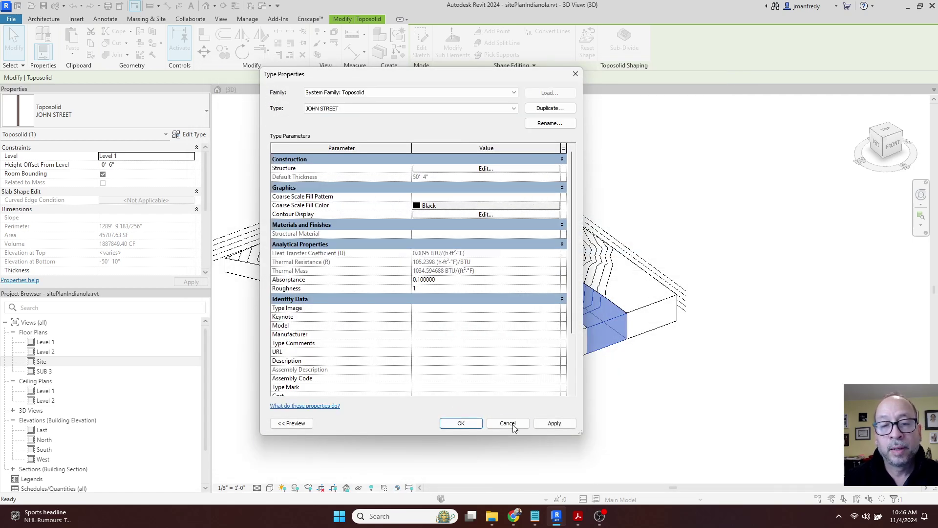
# - Apply the type changes and return the 3D view to the Shaded visual style
pyautogui.click(457, 423)
pyautogui.click(576, 398)
pyautogui.scroll(8, 630, 293)
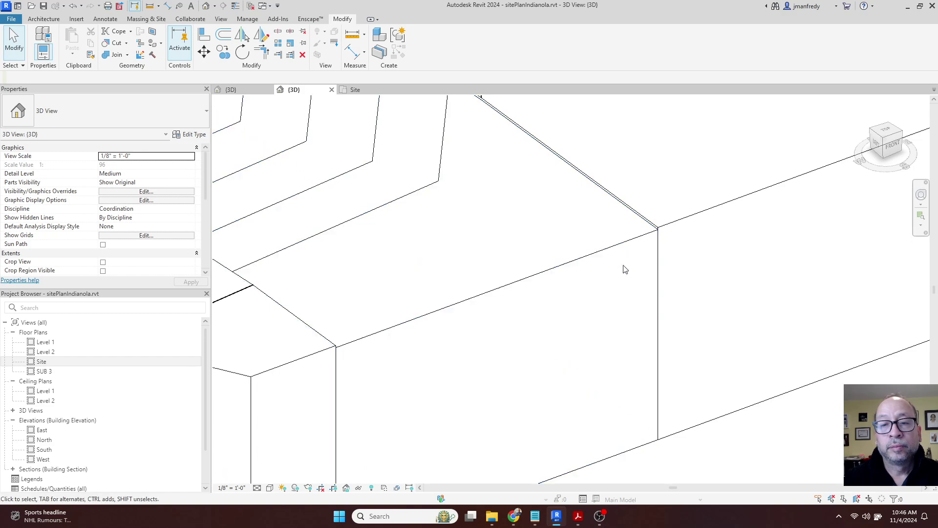
pyautogui.moveTo(320, 433); pyautogui.dragTo(372, 349, button='middle')
pyautogui.click(270, 487)
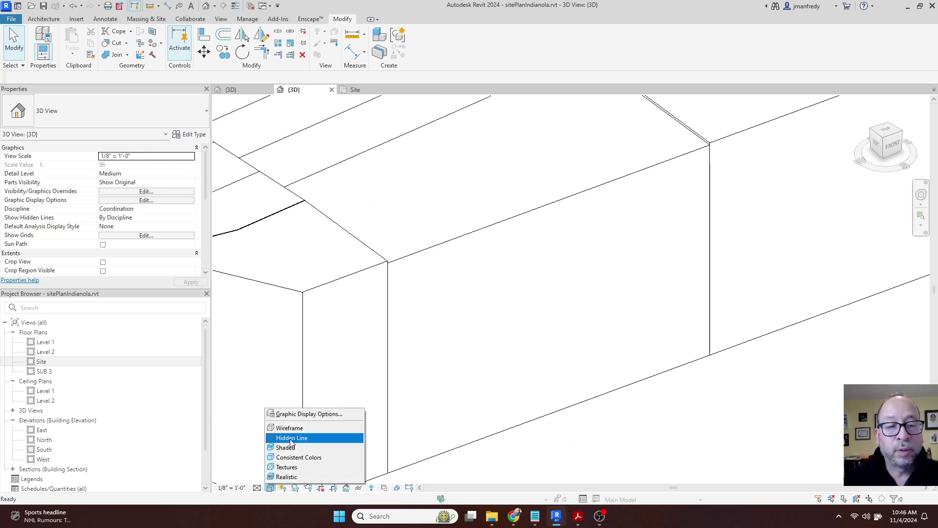
pyautogui.click(290, 448)
# - Open Floor Plans > Site to view the grey asphalt strip through the terrain
pyautogui.scroll(-3, 547, 319)
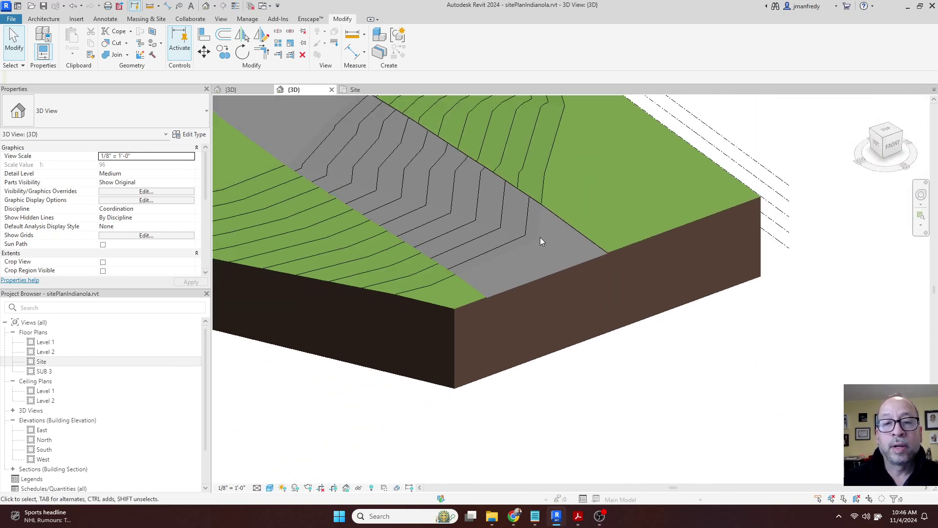
pyautogui.scroll(3, 540, 237)
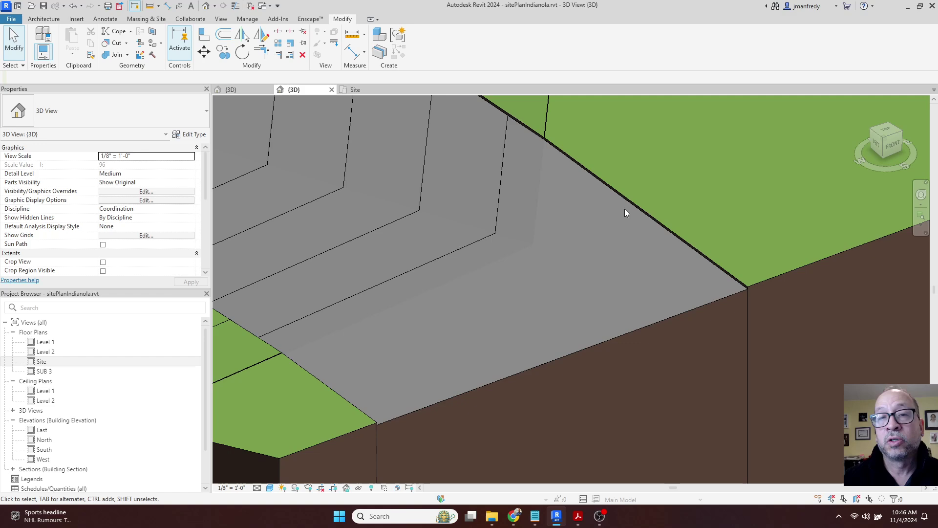
pyautogui.scroll(-6, 624, 208)
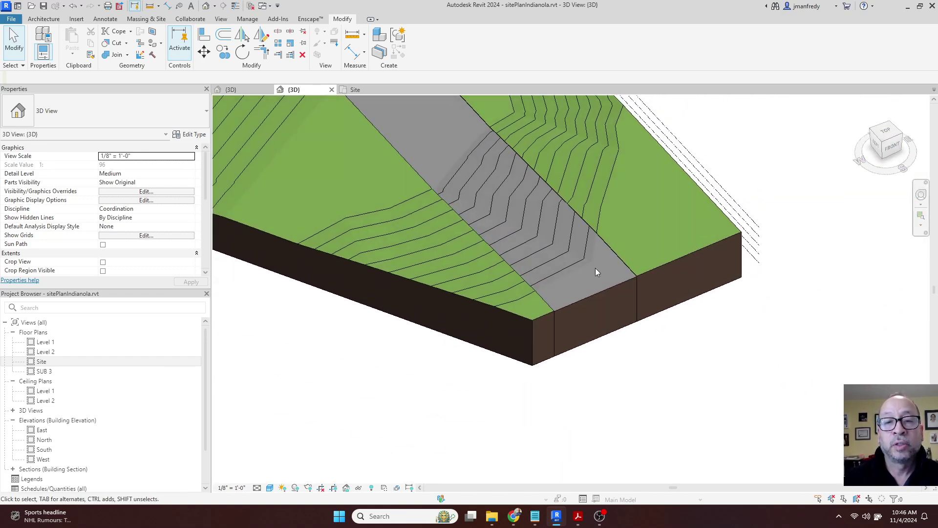
pyautogui.scroll(-3, 596, 268)
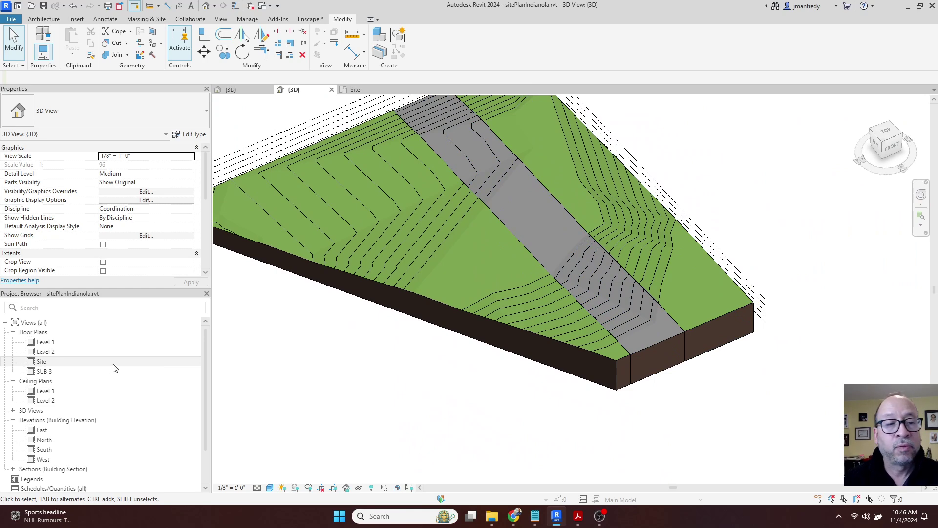
pyautogui.doubleClick(52, 365)
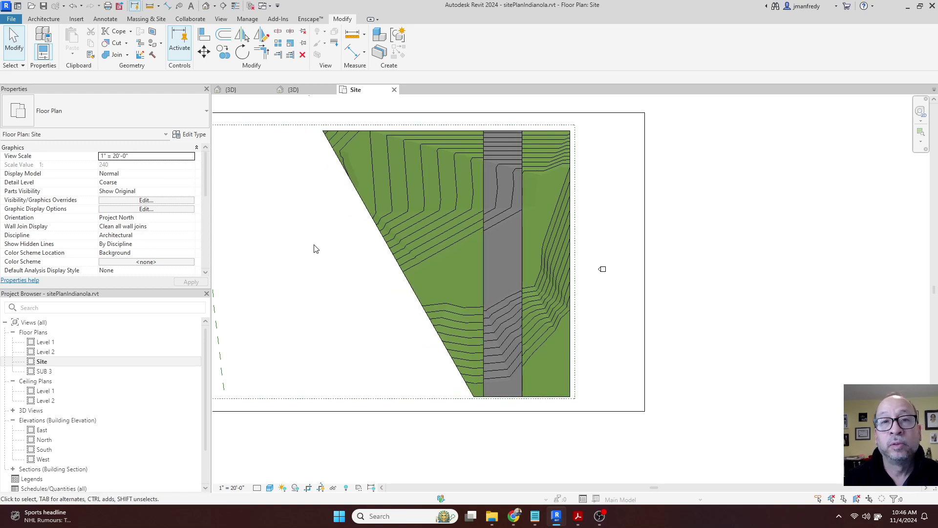
# - Sub-divide the Grassland toposolid with a rectangle from the road's top endpoint to the site's bottom edge
pyautogui.click(540, 130)
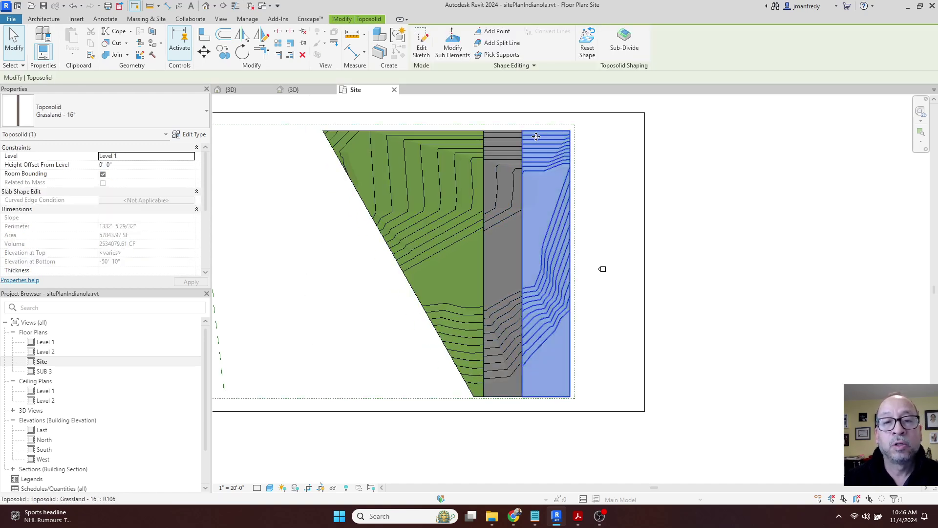
pyautogui.click(624, 41)
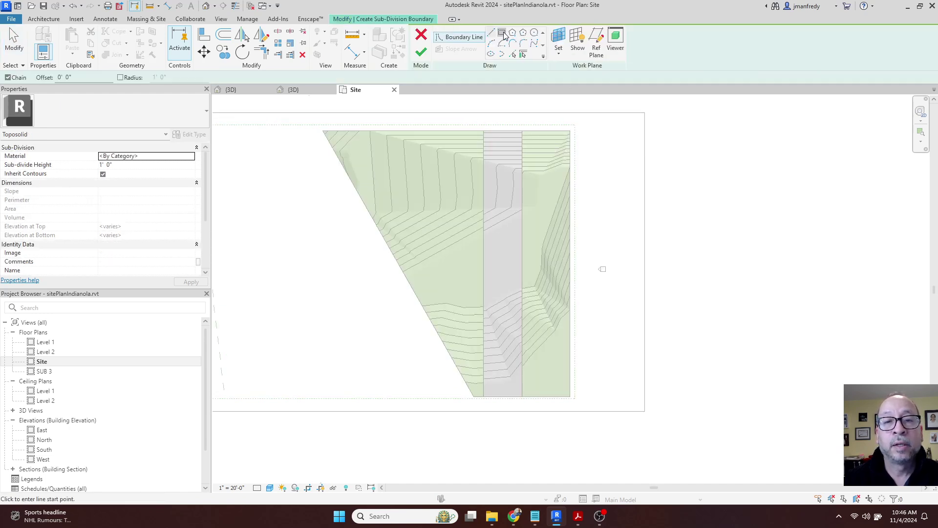
pyautogui.click(503, 34)
pyautogui.scroll(3, 526, 142)
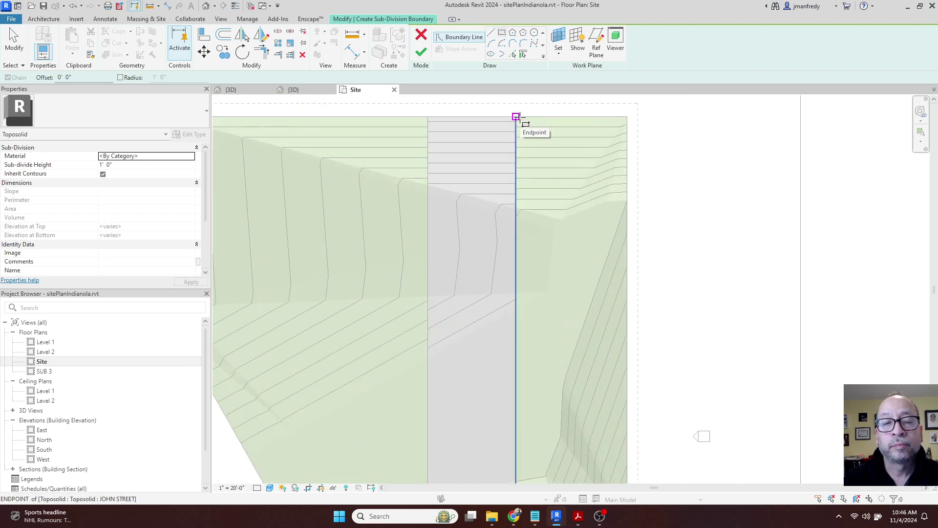
pyautogui.click(515, 117)
pyautogui.scroll(-2, 555, 210)
pyautogui.moveTo(555, 216); pyautogui.dragTo(532, 229, button='middle')
pyautogui.click(521, 364)
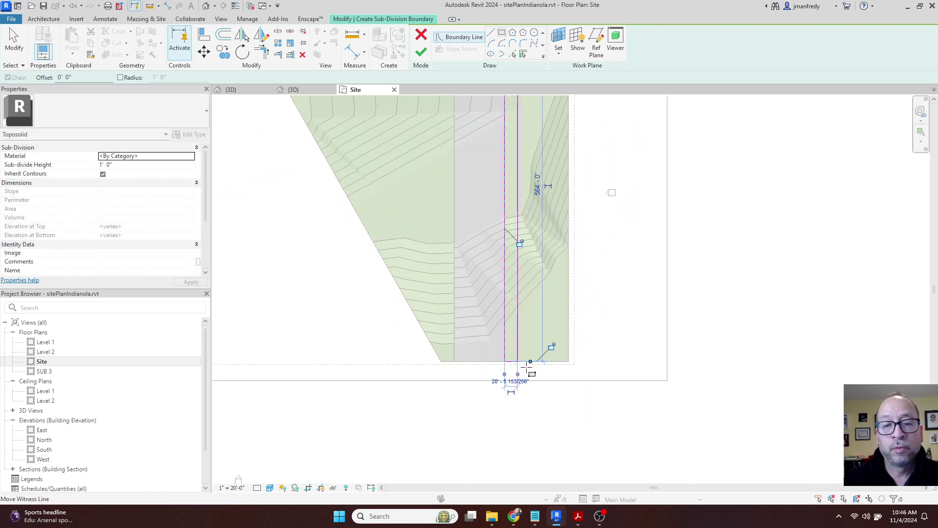
pyautogui.press('Escape')
pyautogui.click(421, 52)
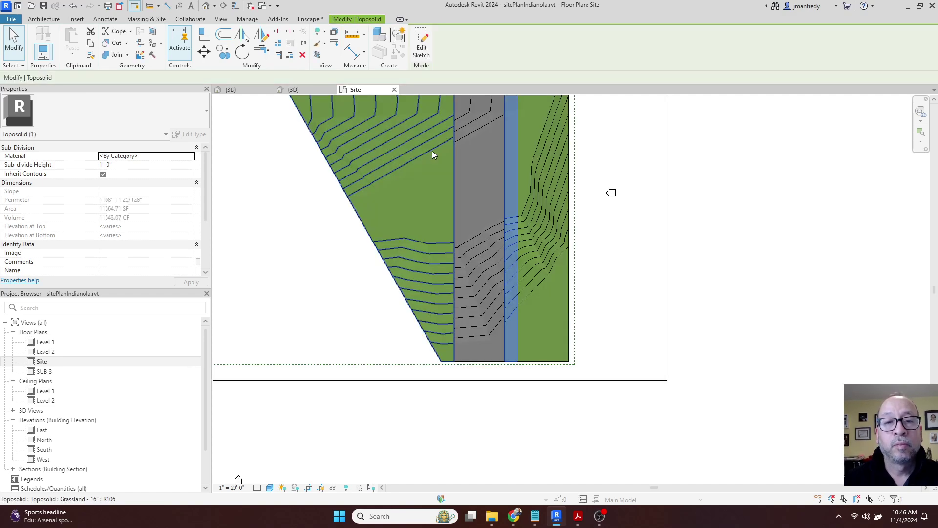
# - In the default 3D view, give the sidewalk sub-division the Concrete, Precast material
pyautogui.click(206, 5)
pyautogui.scroll(5, 588, 251)
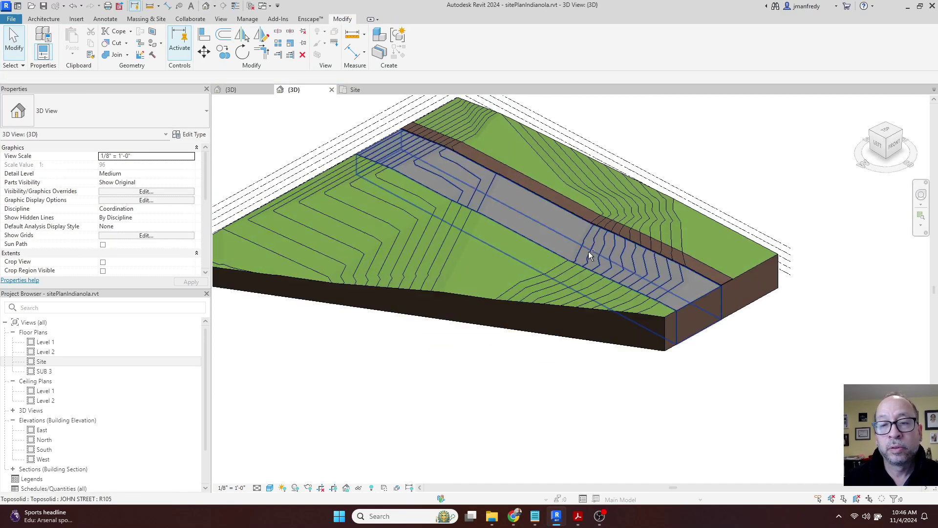
pyautogui.scroll(6, 722, 287)
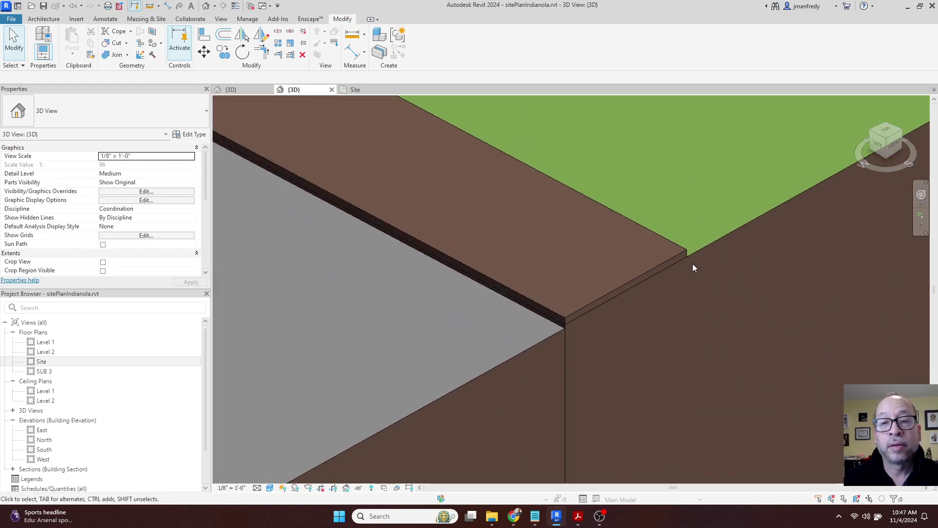
pyautogui.click(686, 253)
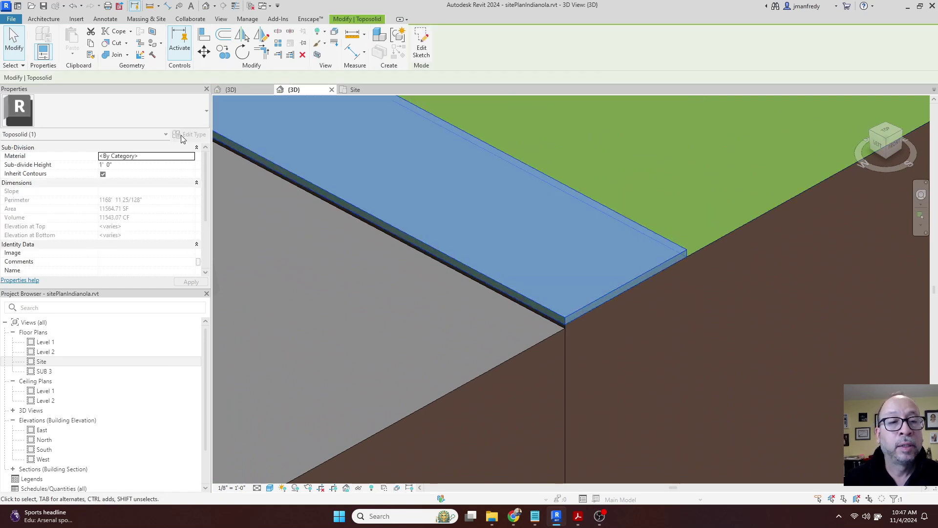
pyautogui.click(168, 157)
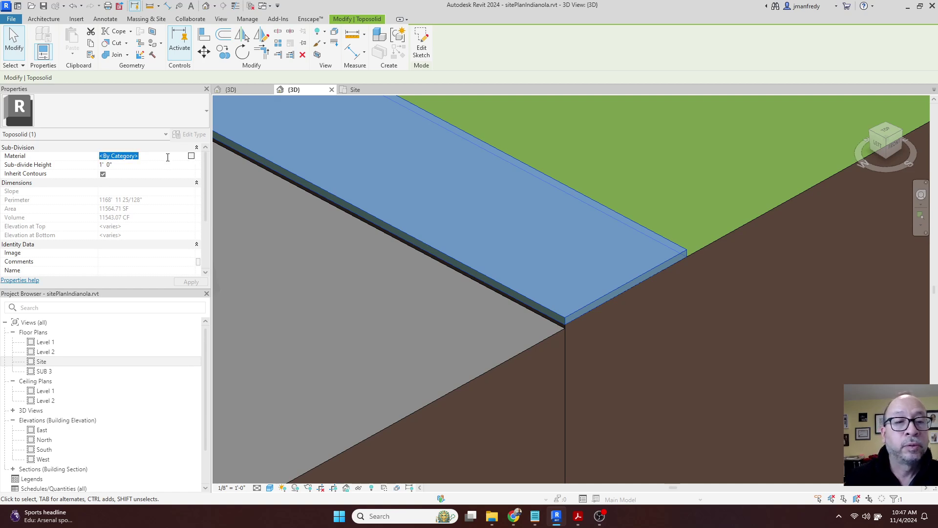
pyautogui.click(192, 157)
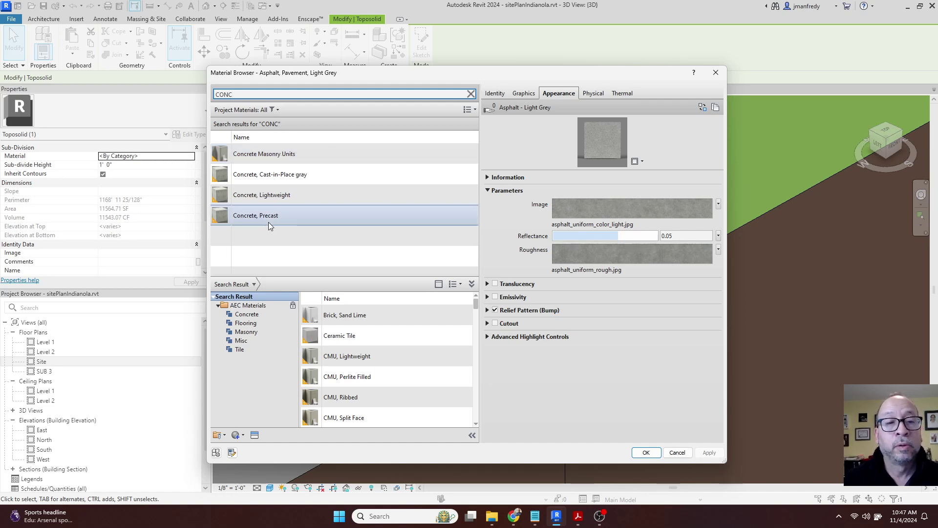
pyautogui.click(263, 217)
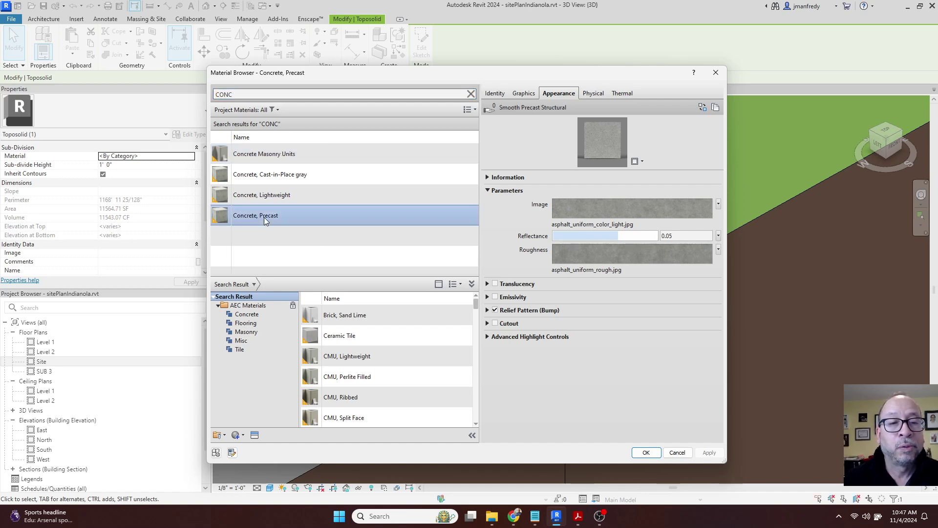
pyautogui.doubleClick(264, 217)
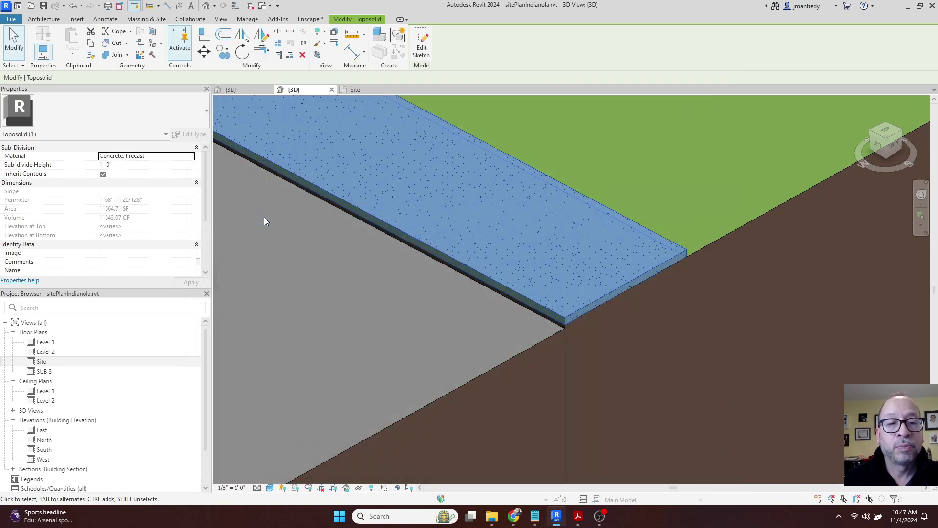
pyautogui.doubleClick(446, 118)
# - Finish the sub-division sketch and orbit the 3D view toward the concrete sidewalk
pyautogui.click(422, 55)
pyautogui.press('Escape')
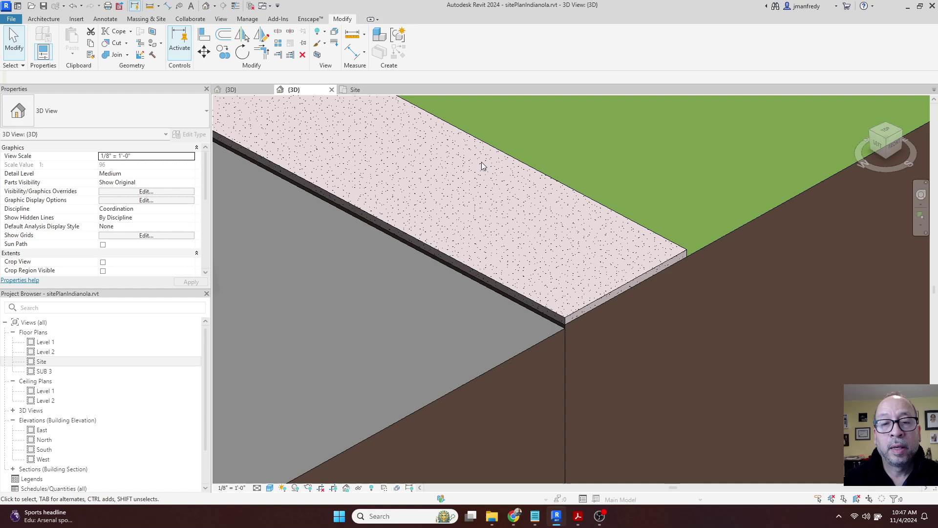
pyautogui.keyDown('shift'); pyautogui.moveTo(477, 244); pyautogui.dragTo(498, 267, button='middle'); pyautogui.keyUp('shift')
pyautogui.scroll(3, 499, 268)
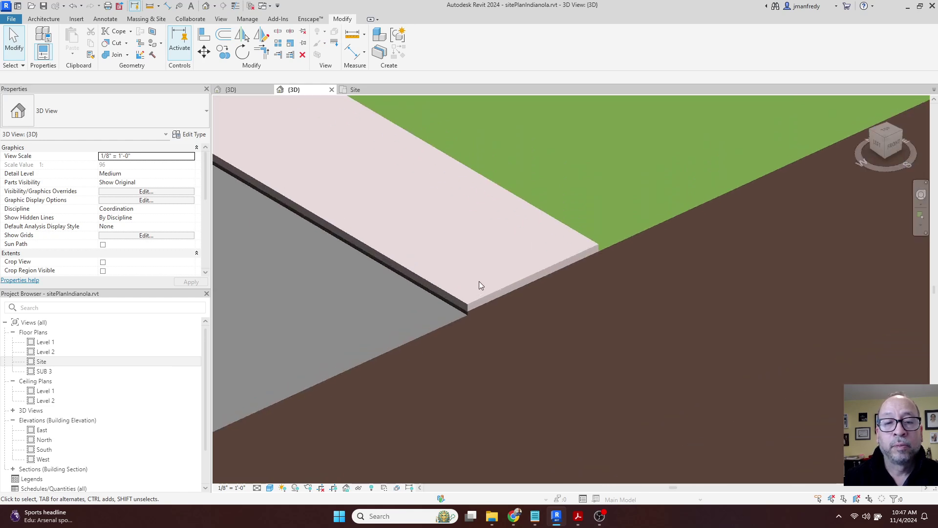
pyautogui.scroll(4, 520, 255)
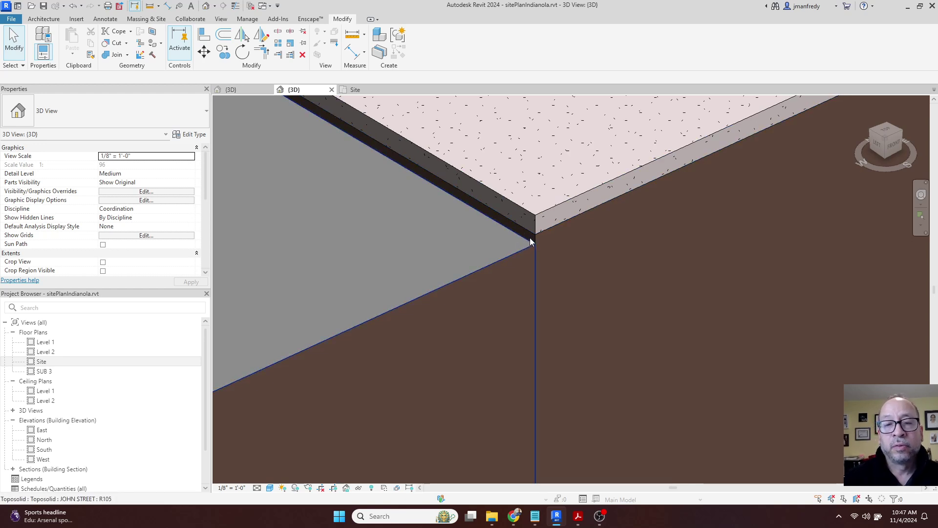
pyautogui.scroll(2, 531, 242)
pyautogui.scroll(3, 542, 235)
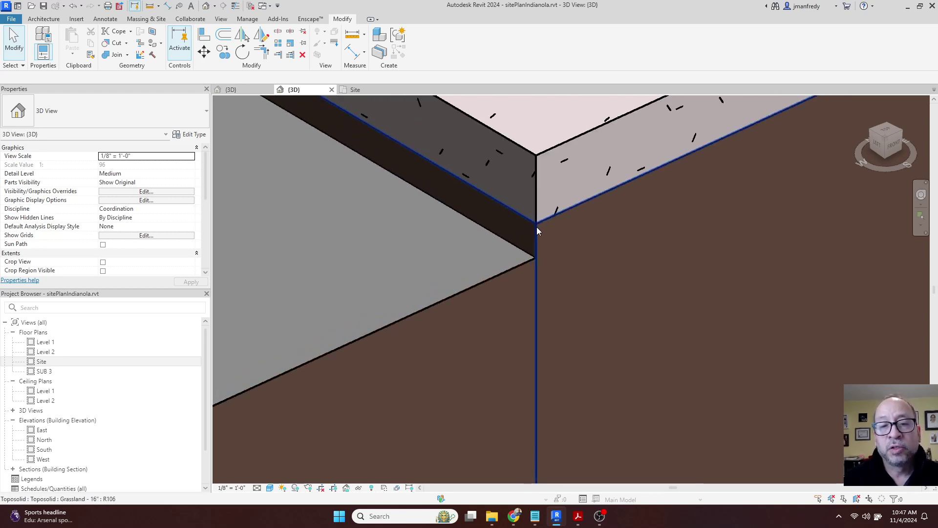
pyautogui.scroll(-2, 538, 243)
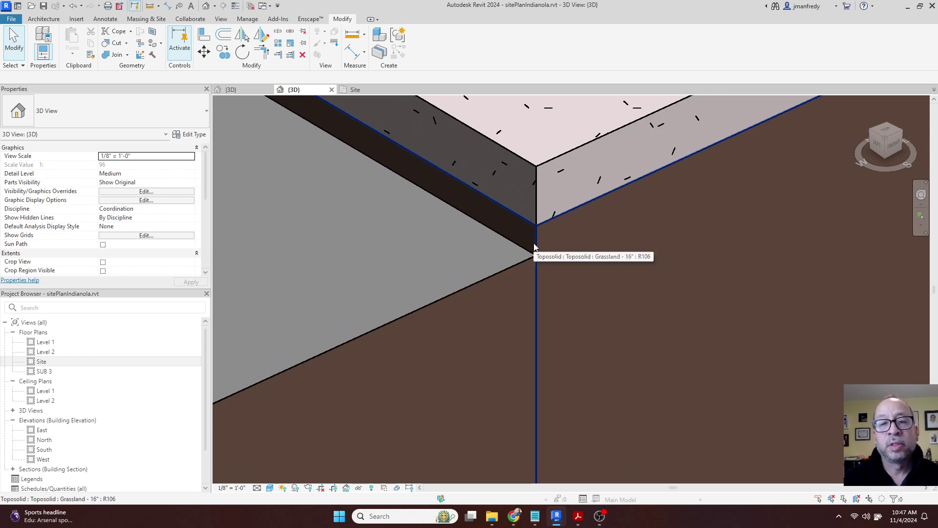
# - Set the sidewalk slab's Sub-divide Height to 1/8" and apply it
pyautogui.click(550, 164)
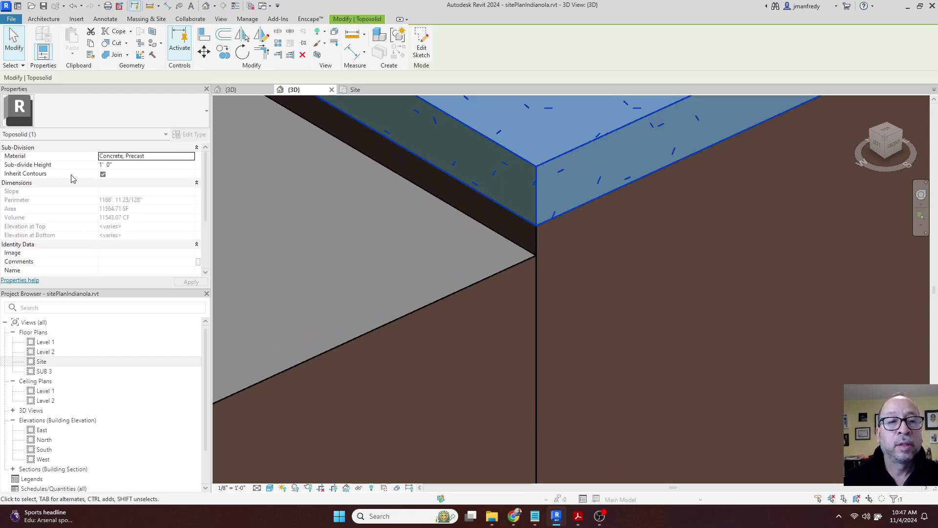
pyautogui.click(127, 165)
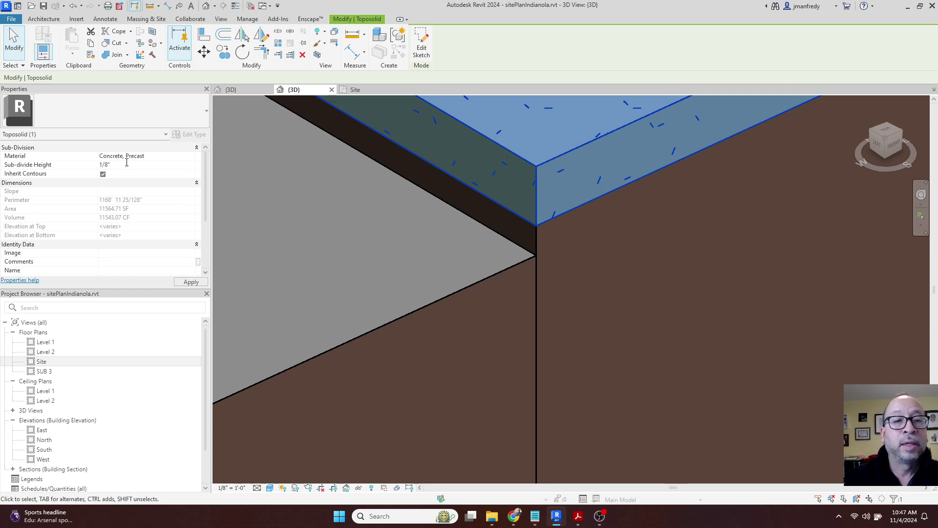
pyautogui.click(322, 238)
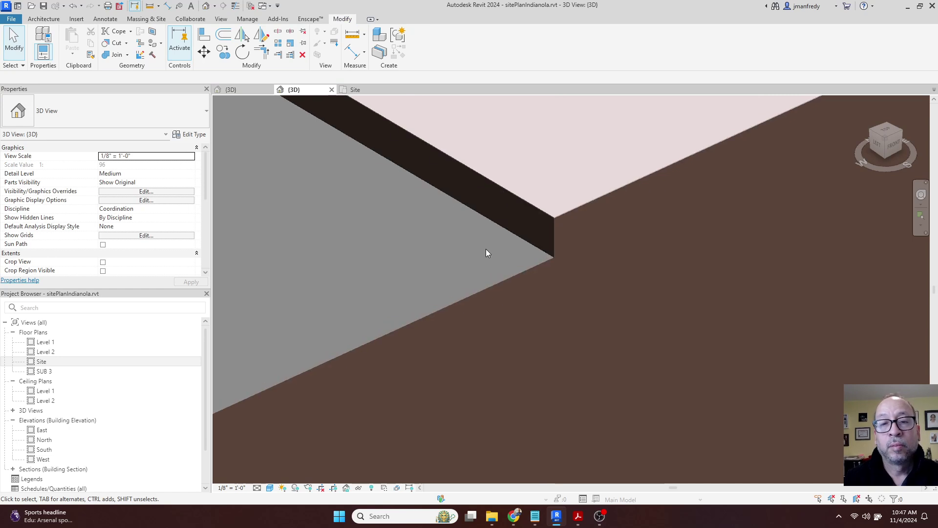
pyautogui.scroll(1, 486, 253)
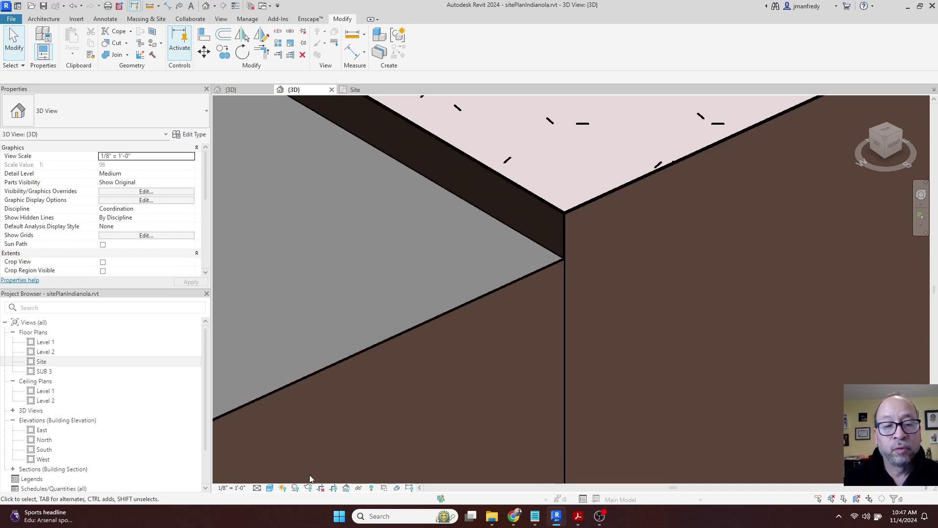
# - Switch the visual style to Hidden Line, then back to Shaded
pyautogui.click(270, 489)
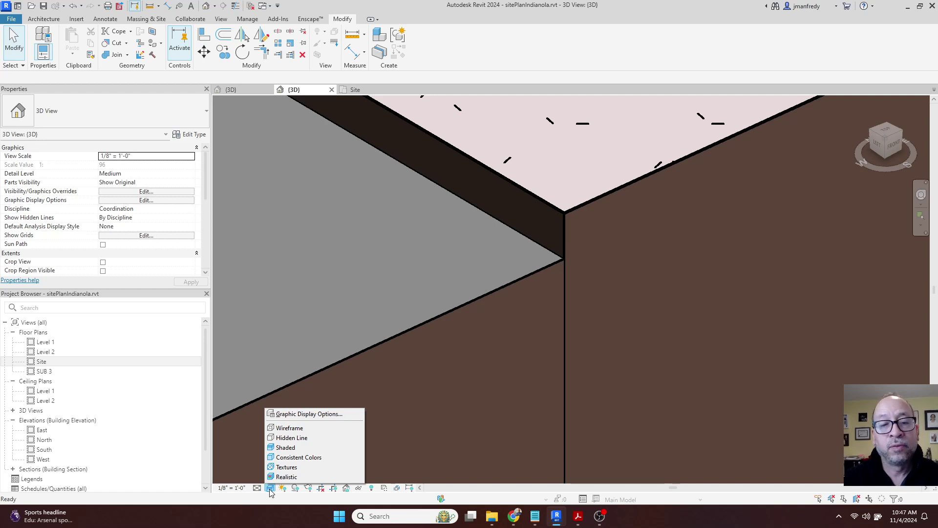
pyautogui.click(292, 438)
pyautogui.scroll(1, 491, 246)
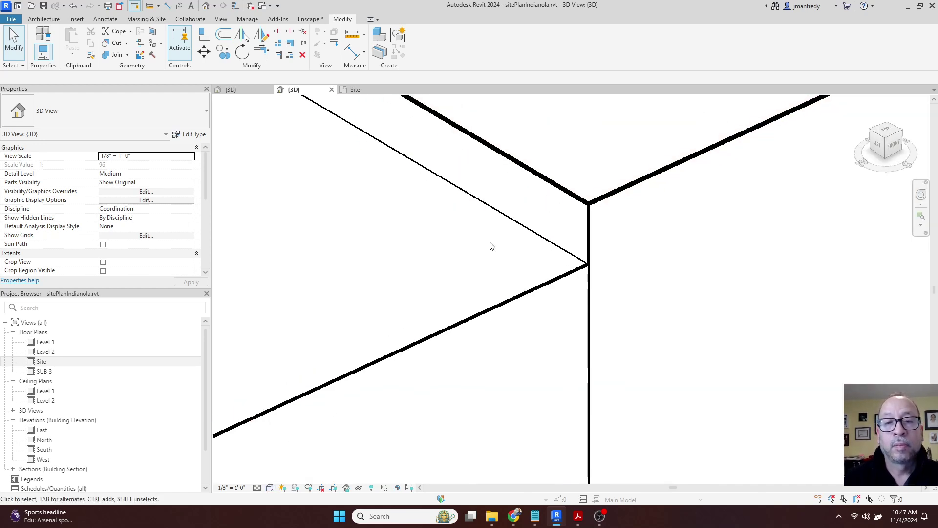
pyautogui.click(602, 204)
pyautogui.press('Escape')
pyautogui.scroll(-2, 547, 229)
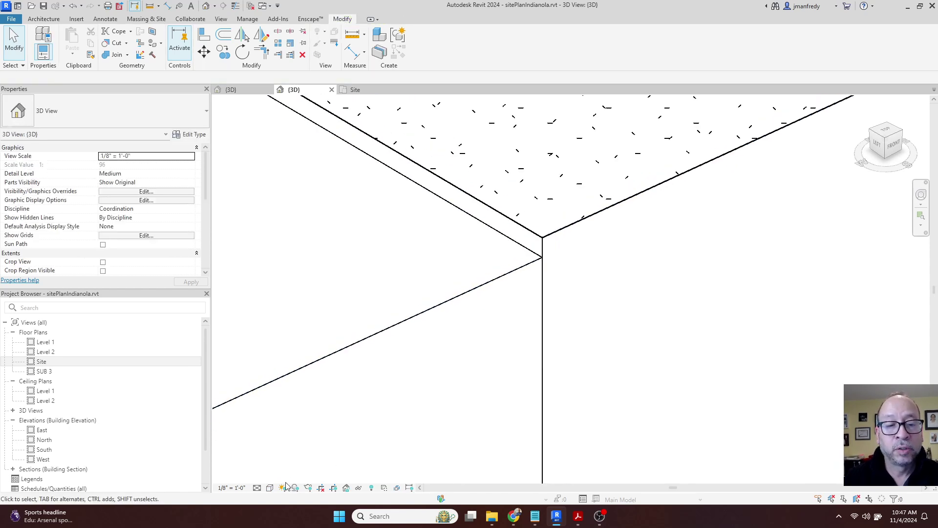
pyautogui.click(270, 488)
pyautogui.click(293, 447)
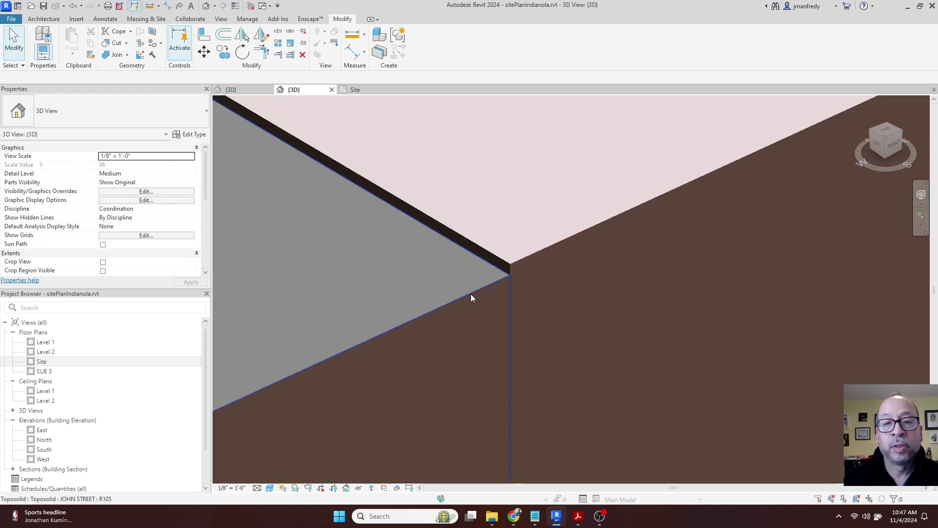
pyautogui.scroll(-4, 472, 293)
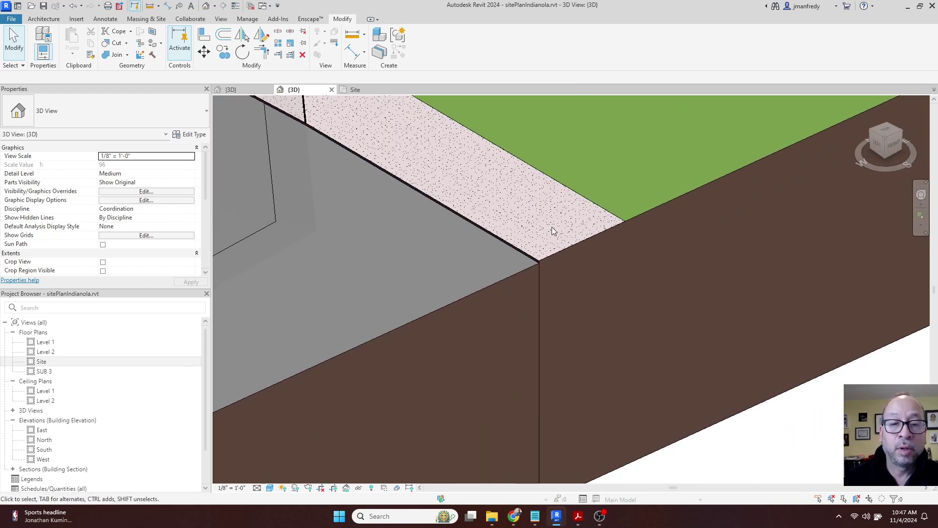
# - Pan and zoom along the road edge to inspect the full-length sidewalk
pyautogui.moveTo(553, 227); pyautogui.dragTo(549, 256, button='middle')
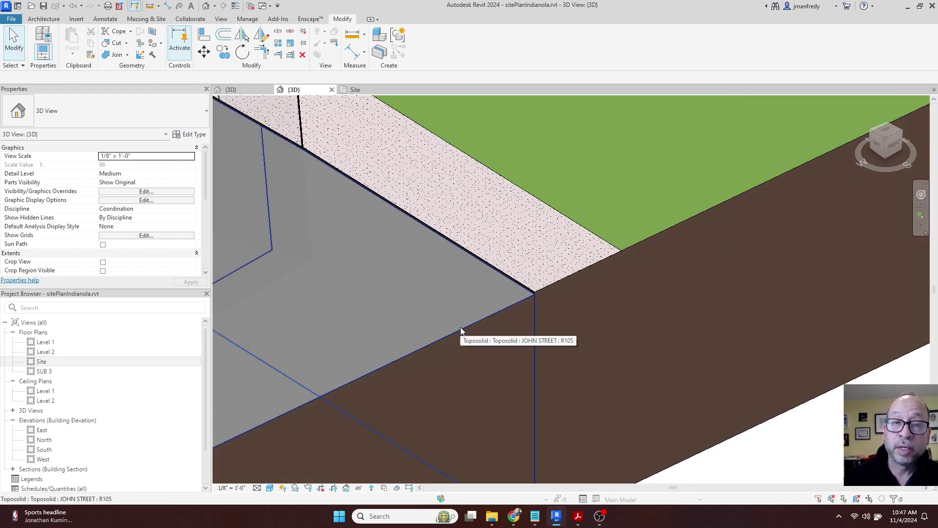
pyautogui.scroll(-5, 461, 324)
pyautogui.scroll(2, 654, 338)
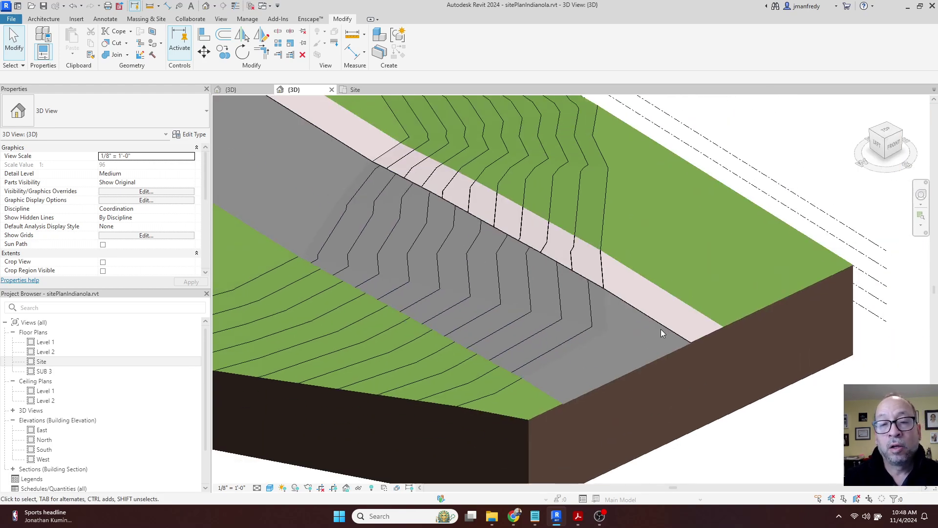
pyautogui.scroll(4, 508, 239)
pyautogui.moveTo(509, 238); pyautogui.dragTo(634, 281, button='middle')
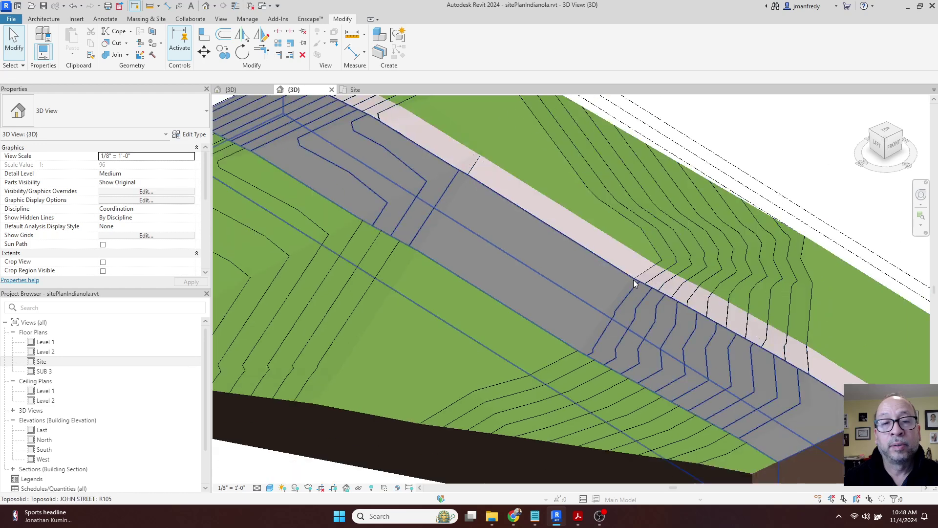
pyautogui.scroll(-3, 633, 280)
pyautogui.scroll(3, 345, 145)
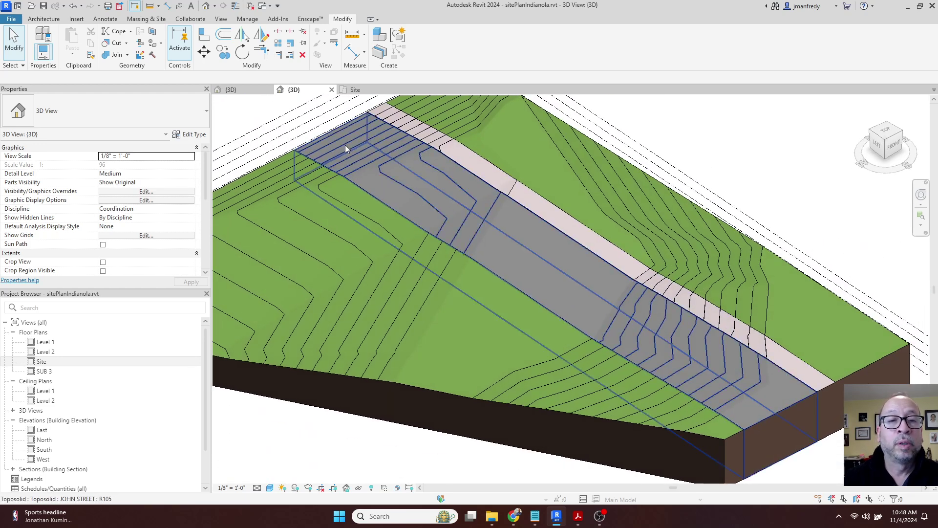
# - Create a Model In-Place family in the Toposolid category named Toposolid 1
pyautogui.click(45, 19)
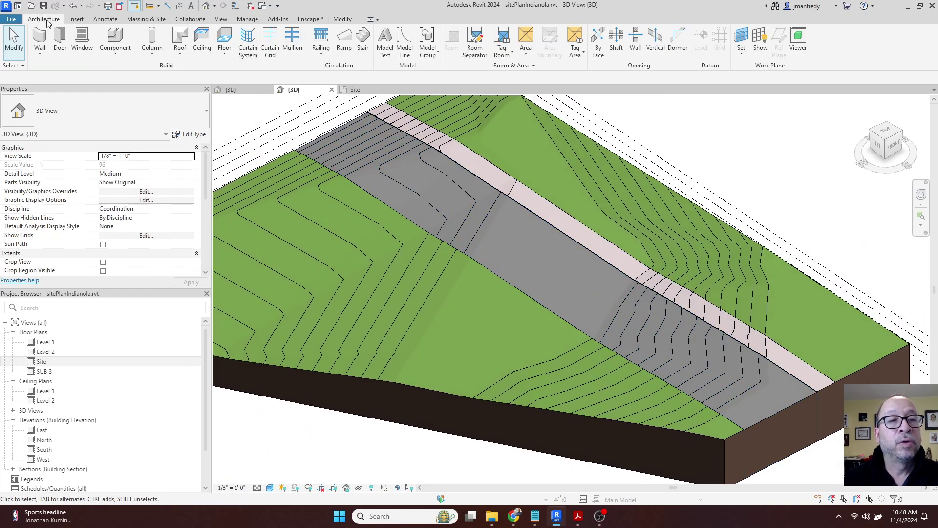
pyautogui.click(117, 52)
pyautogui.click(133, 94)
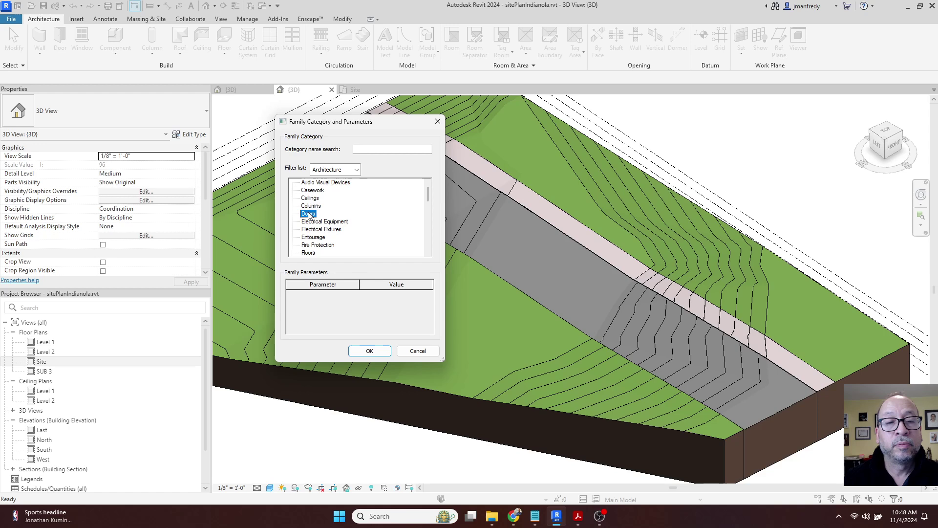
pyautogui.scroll(-5, 313, 220)
pyautogui.click(310, 206)
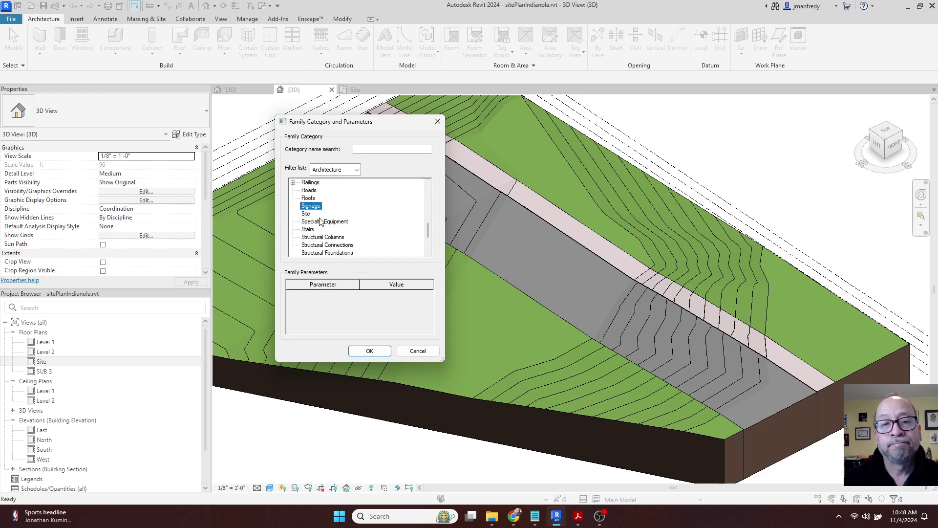
pyautogui.press('f')
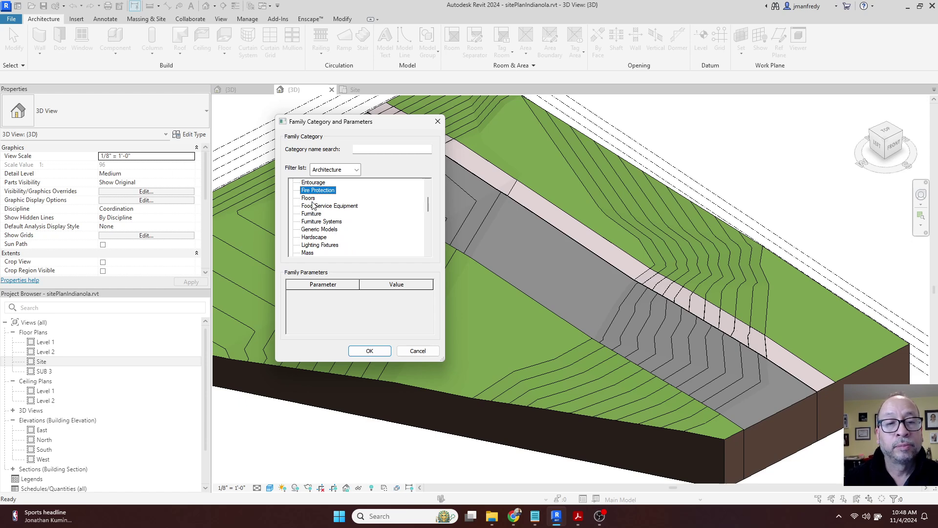
pyautogui.click(309, 198)
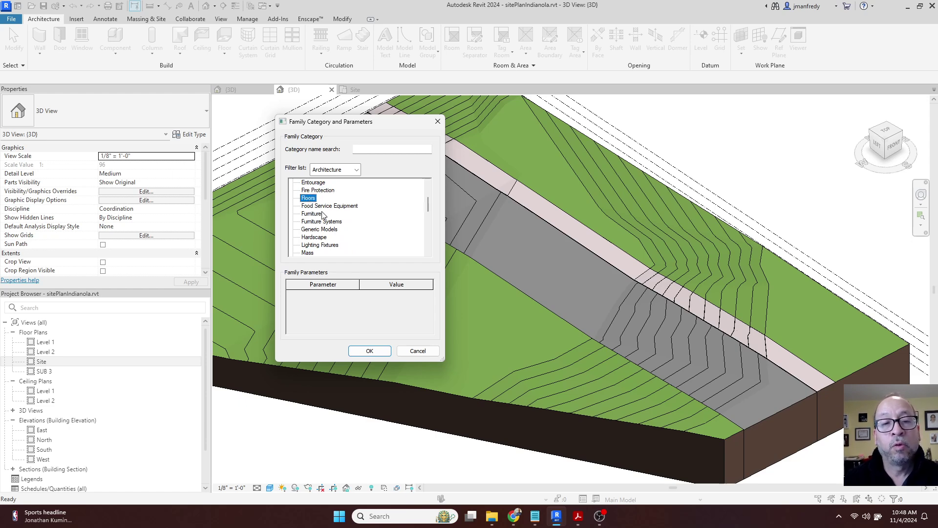
pyautogui.scroll(-8, 323, 215)
pyautogui.click(329, 223)
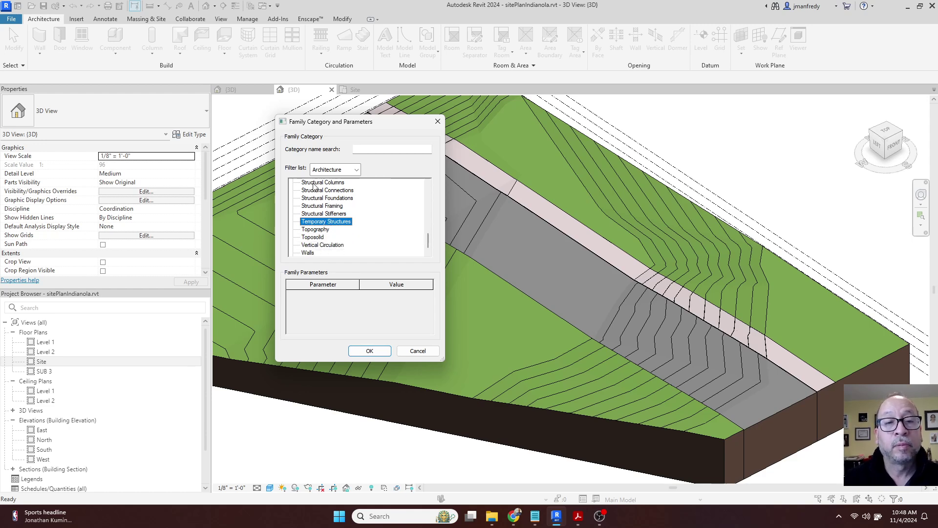
pyautogui.click(314, 238)
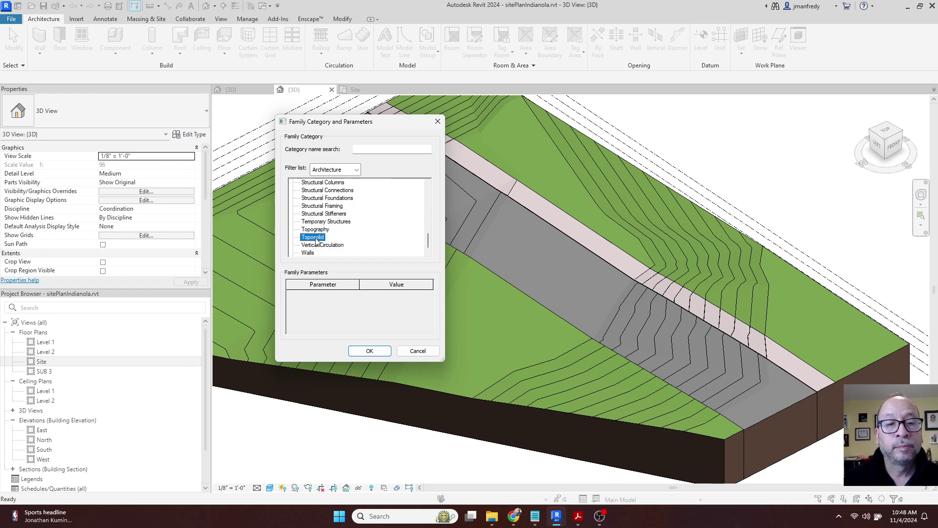
pyautogui.click(362, 352)
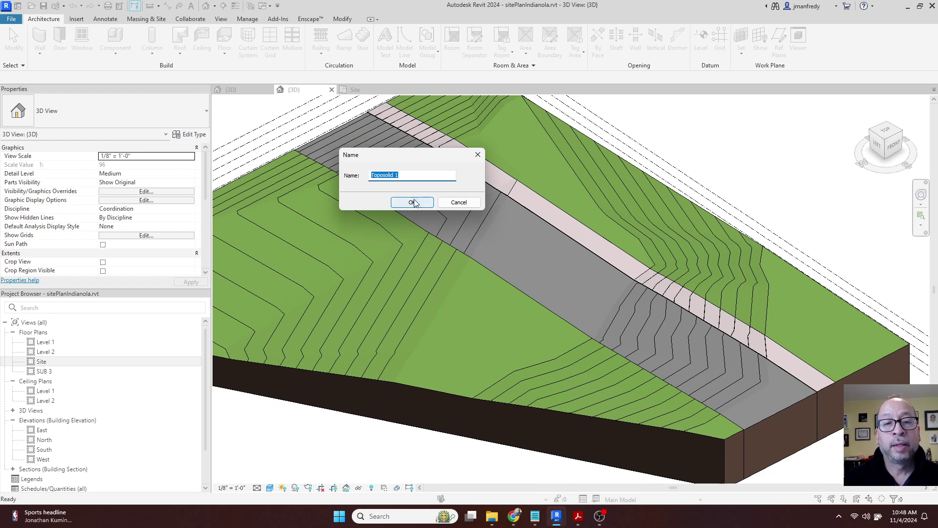
pyautogui.click(412, 203)
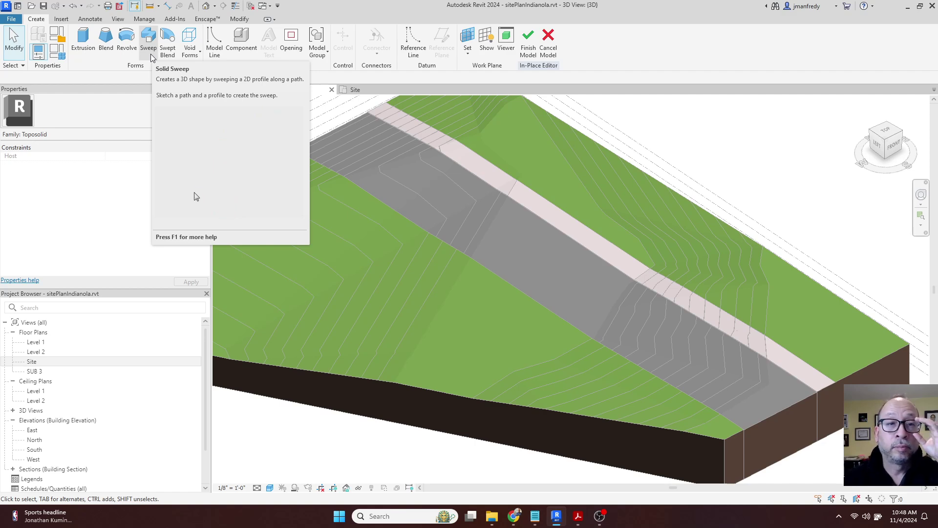
# - Start a sweep path from picked 3D edges and select the first road edge segments
pyautogui.click(151, 51)
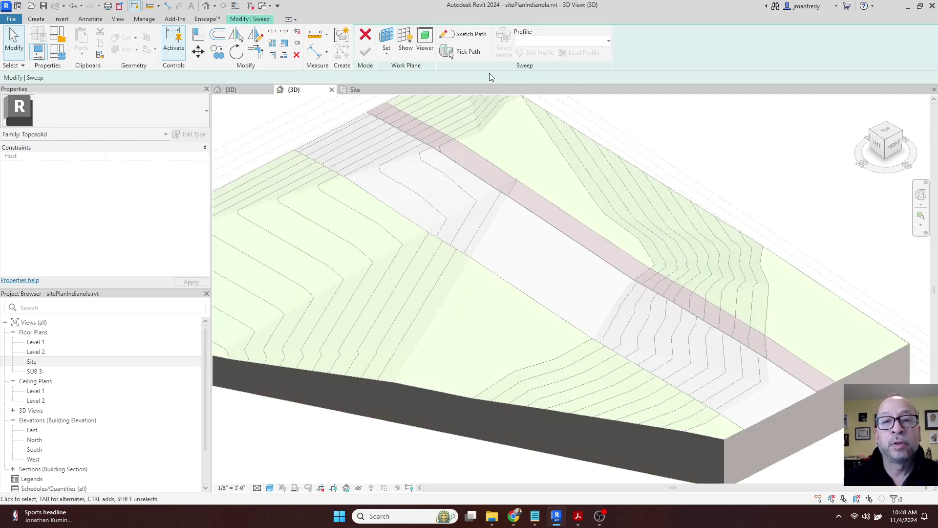
pyautogui.click(468, 52)
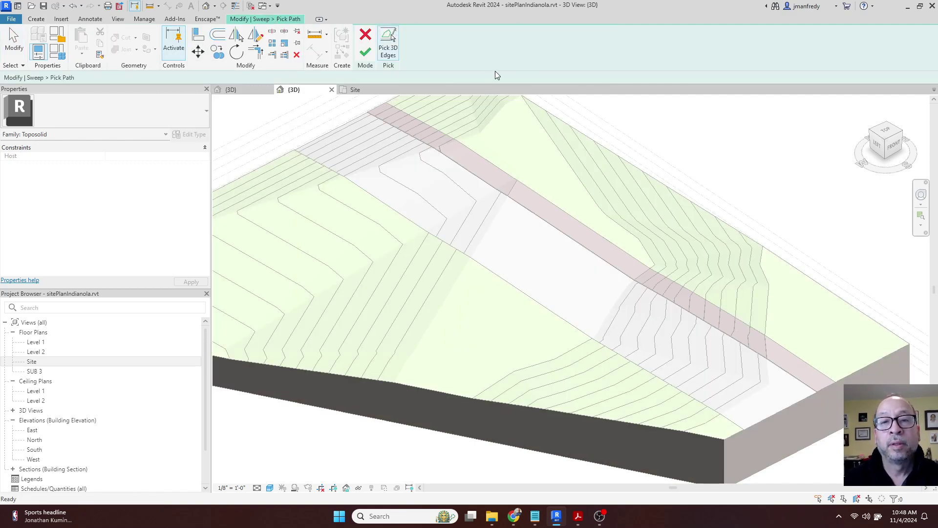
pyautogui.click(389, 44)
pyautogui.scroll(5, 467, 187)
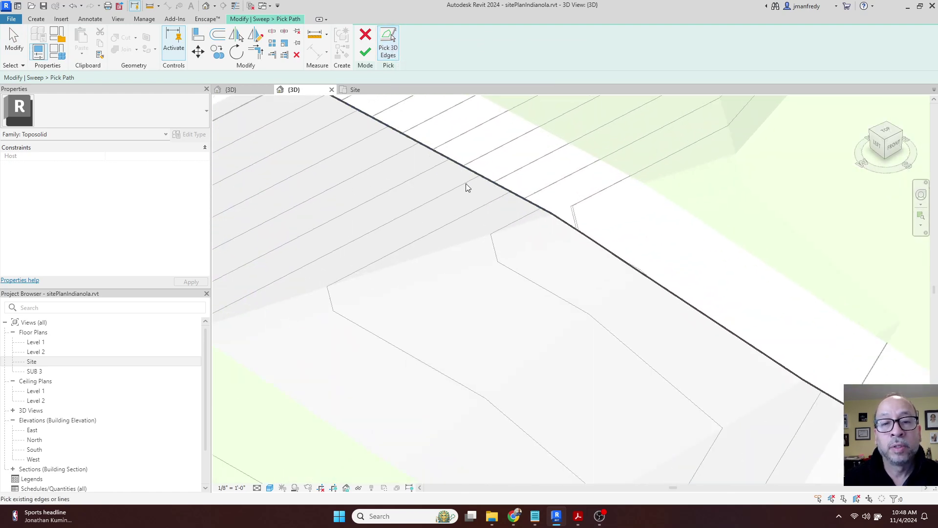
pyautogui.scroll(3, 564, 199)
pyautogui.scroll(3, 499, 227)
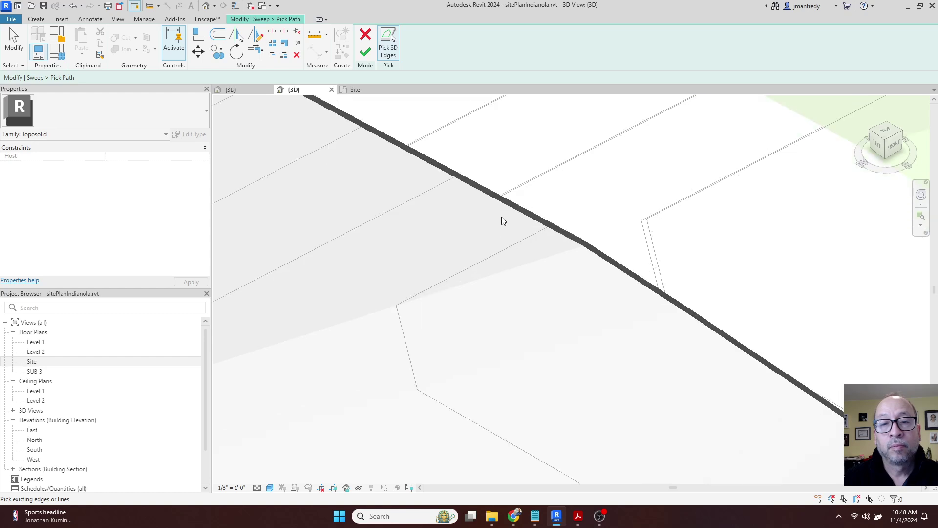
pyautogui.scroll(1, 501, 216)
pyautogui.click(509, 207)
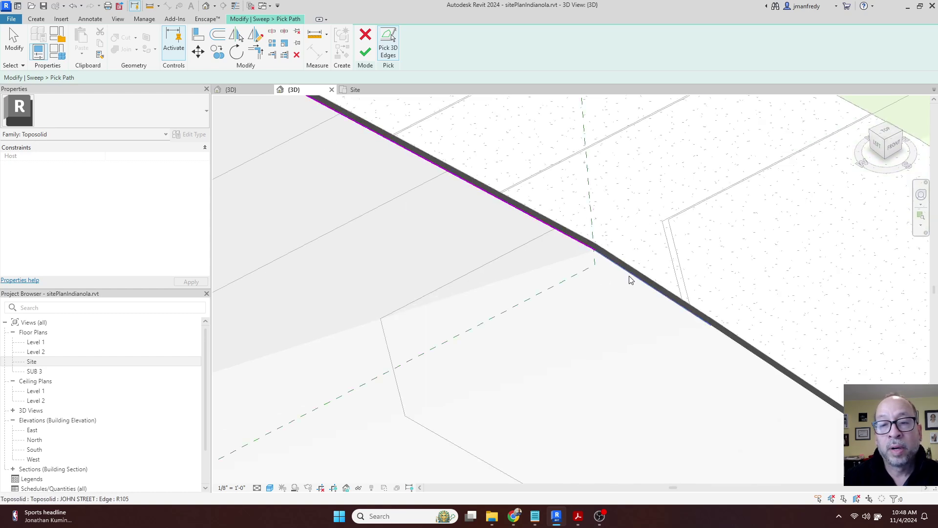
pyautogui.click(631, 280)
pyautogui.moveTo(631, 279); pyautogui.dragTo(419, 142, button='middle')
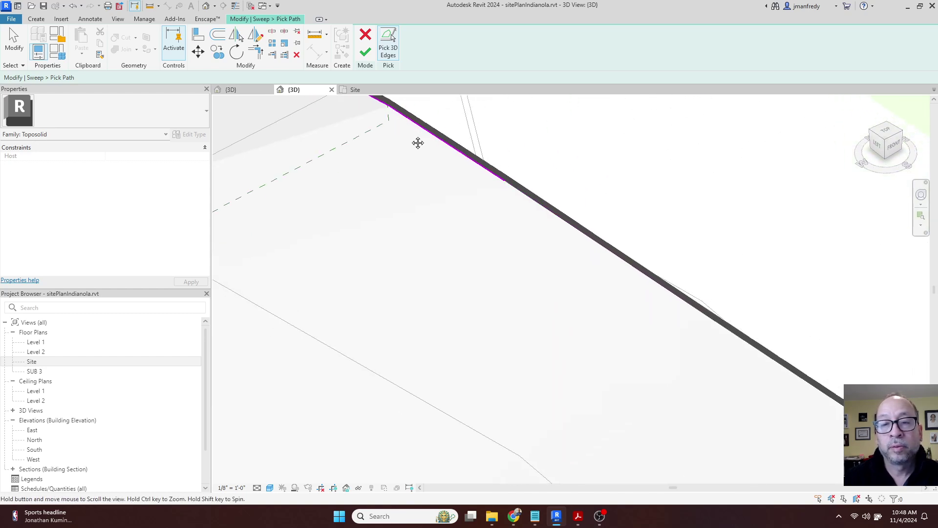
pyautogui.click(520, 193)
pyautogui.scroll(-2, 545, 251)
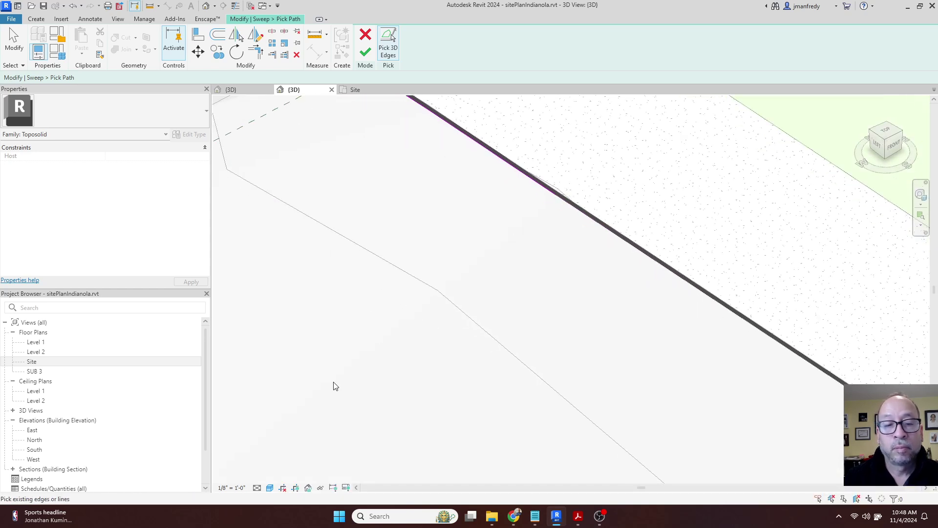
# - Switch the view to Hidden Line and pan along the road edge
pyautogui.click(270, 488)
pyautogui.click(289, 439)
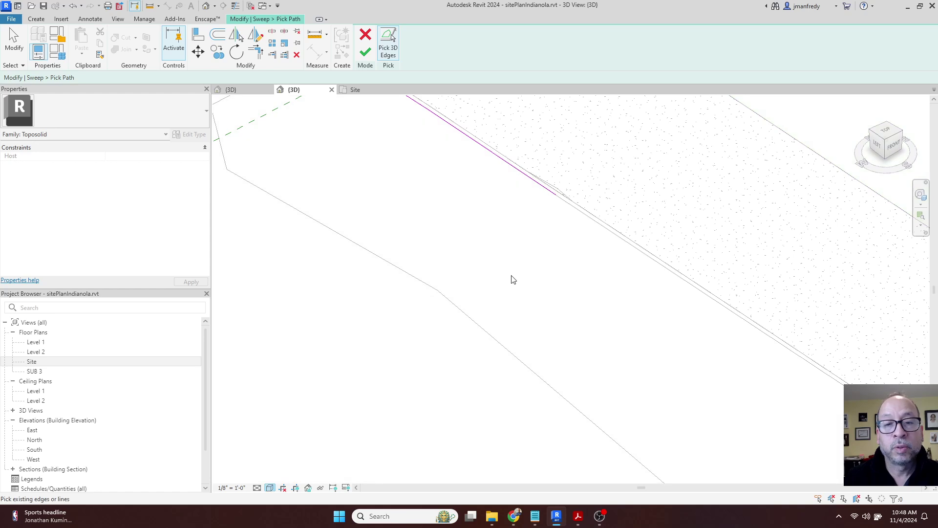
pyautogui.moveTo(549, 240); pyautogui.dragTo(403, 164, button='middle')
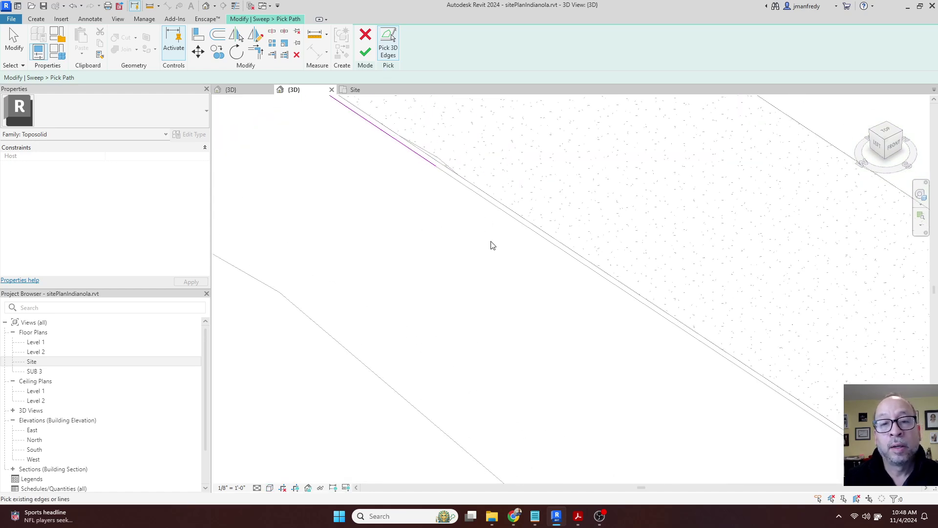
pyautogui.moveTo(582, 335); pyautogui.dragTo(549, 235, button='middle')
pyautogui.scroll(1, 572, 207)
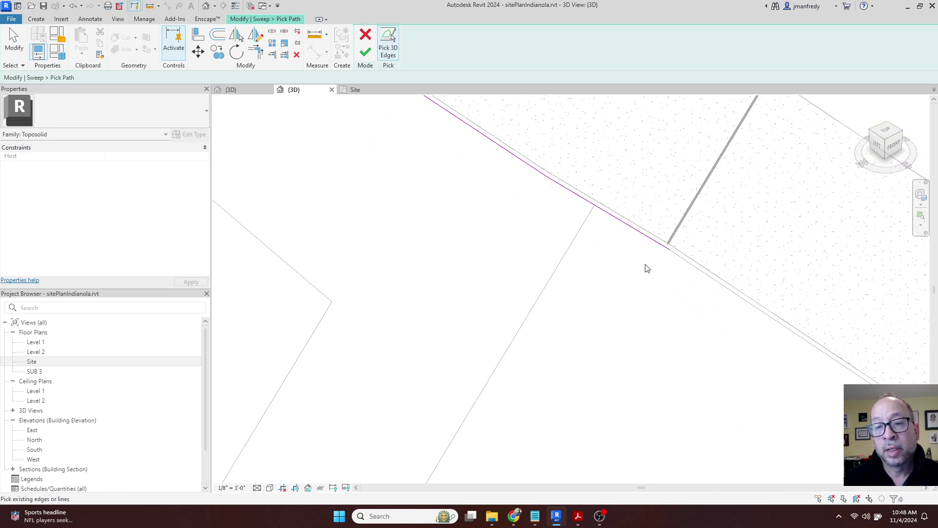
pyautogui.scroll(-4, 682, 283)
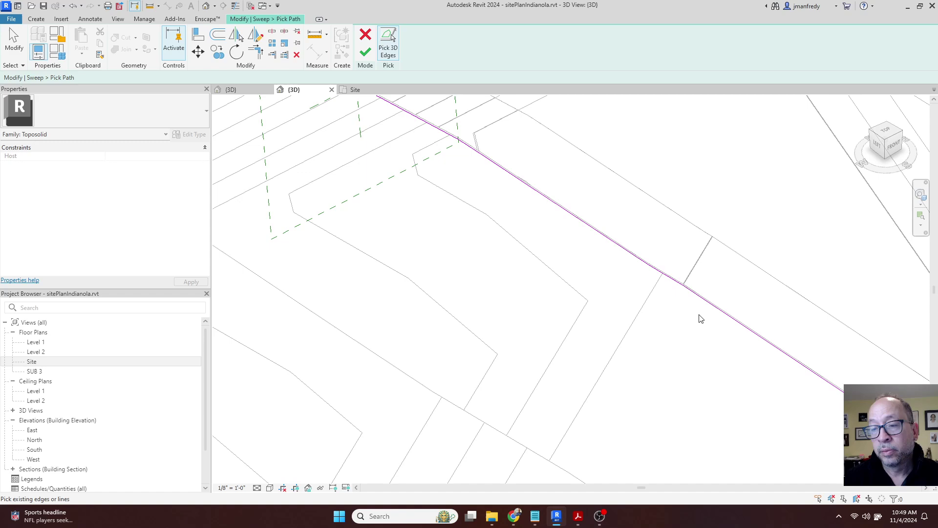
pyautogui.scroll(-3, 699, 318)
pyautogui.moveTo(769, 369); pyautogui.dragTo(624, 291, button='middle')
pyautogui.scroll(3, 694, 327)
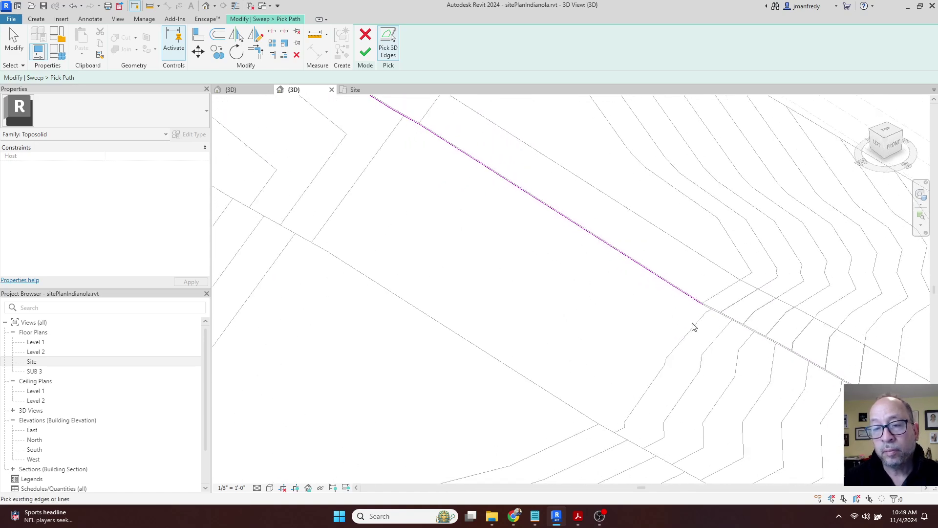
pyautogui.scroll(4, 703, 326)
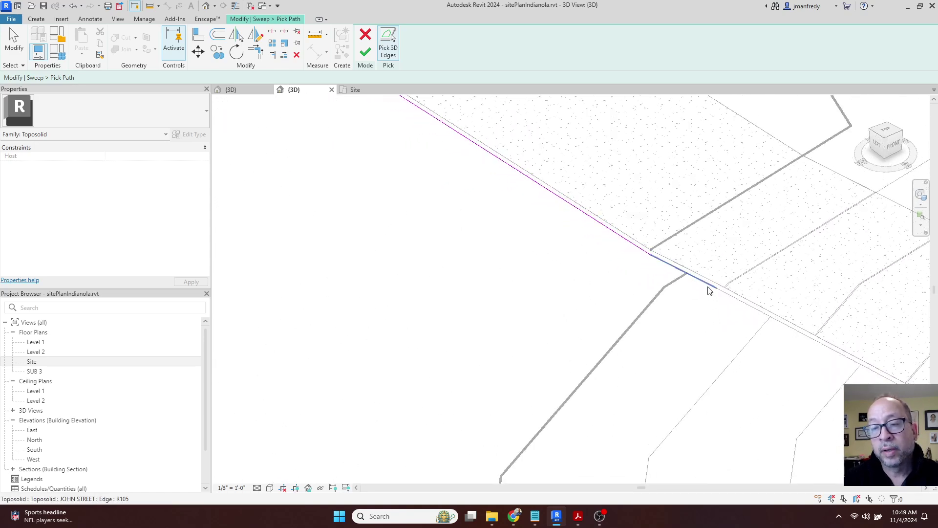
pyautogui.moveTo(730, 303); pyautogui.dragTo(557, 251, button='middle')
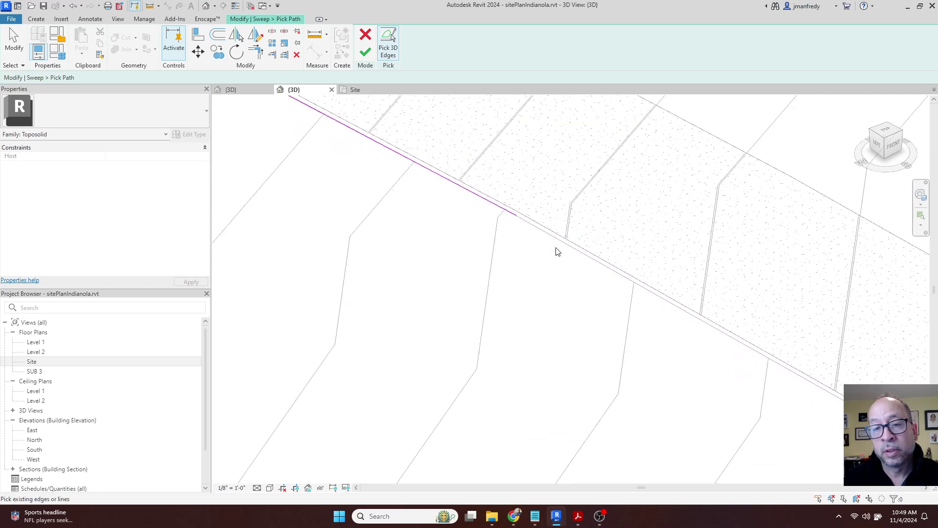
pyautogui.moveTo(616, 287); pyautogui.dragTo(605, 266, button='middle')
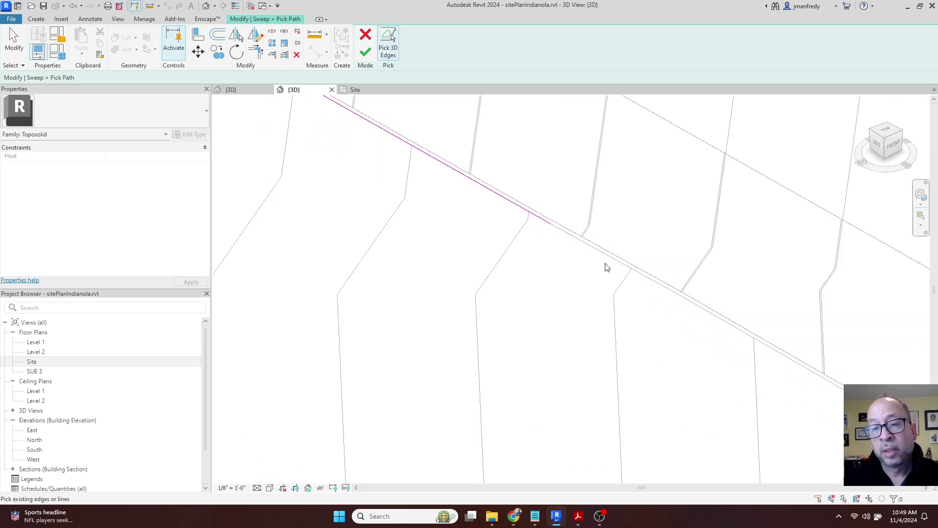
# - Pick the remaining road edge segments to complete the sweep path
pyautogui.click(612, 261)
pyautogui.click(710, 312)
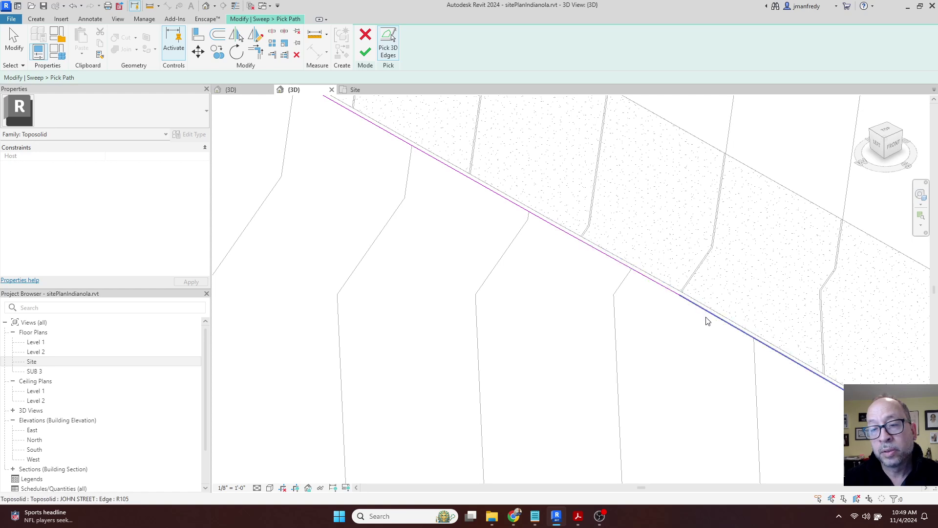
pyautogui.moveTo(705, 321); pyautogui.dragTo(462, 210, button='middle')
pyautogui.moveTo(606, 296); pyautogui.dragTo(385, 180, button='middle')
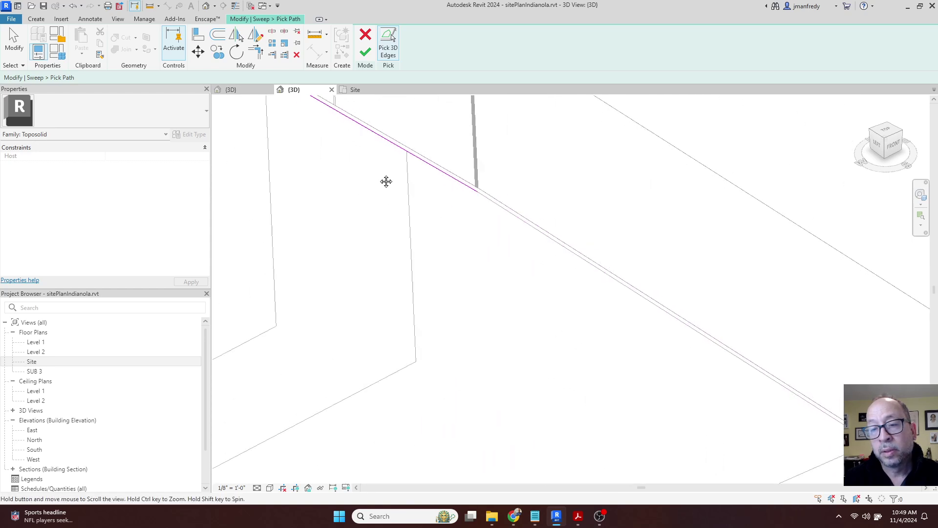
pyautogui.click(506, 212)
pyautogui.scroll(-3, 555, 267)
pyautogui.moveTo(534, 249); pyautogui.dragTo(658, 315, button='middle')
pyautogui.scroll(5, 412, 195)
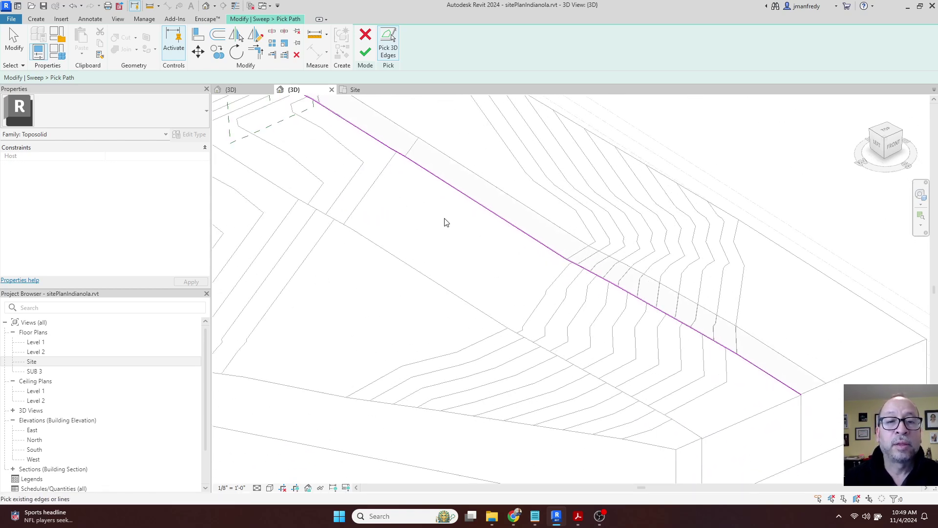
pyautogui.moveTo(369, 134); pyautogui.dragTo(424, 179, button='middle')
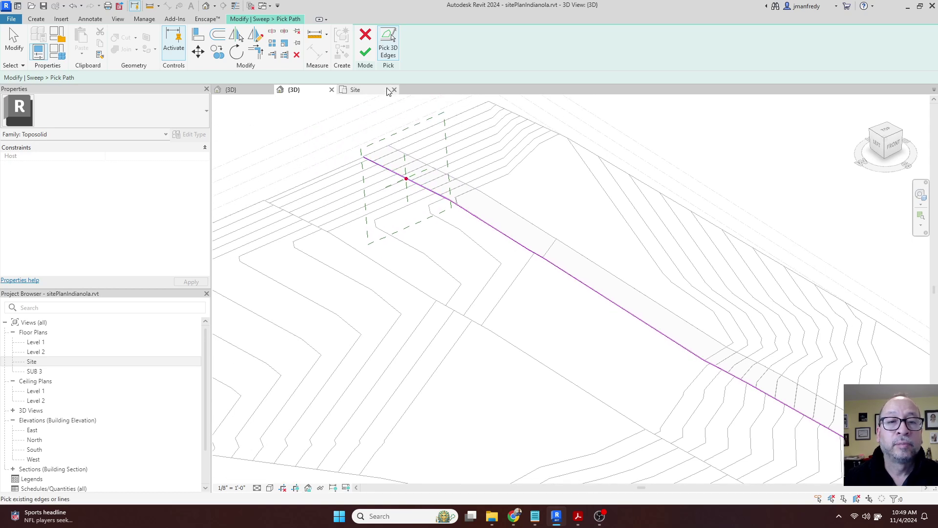
# - Finish the sweep path and choose JMstreetCurb as the sweep profile
pyautogui.click(368, 52)
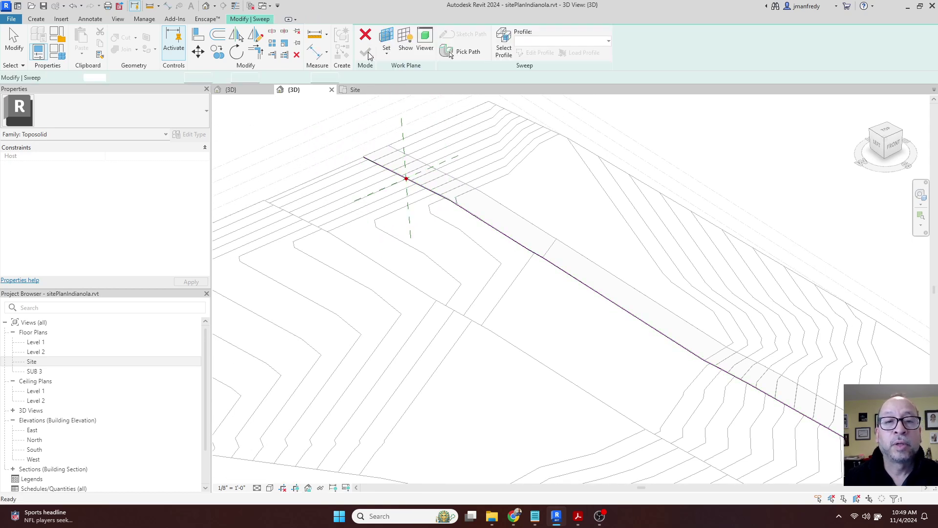
pyautogui.click(539, 41)
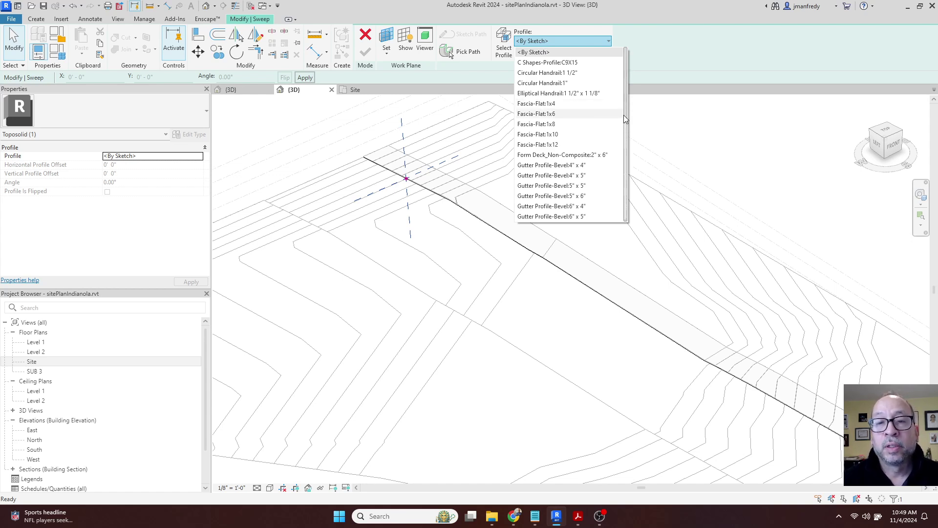
pyautogui.scroll(-4, 624, 116)
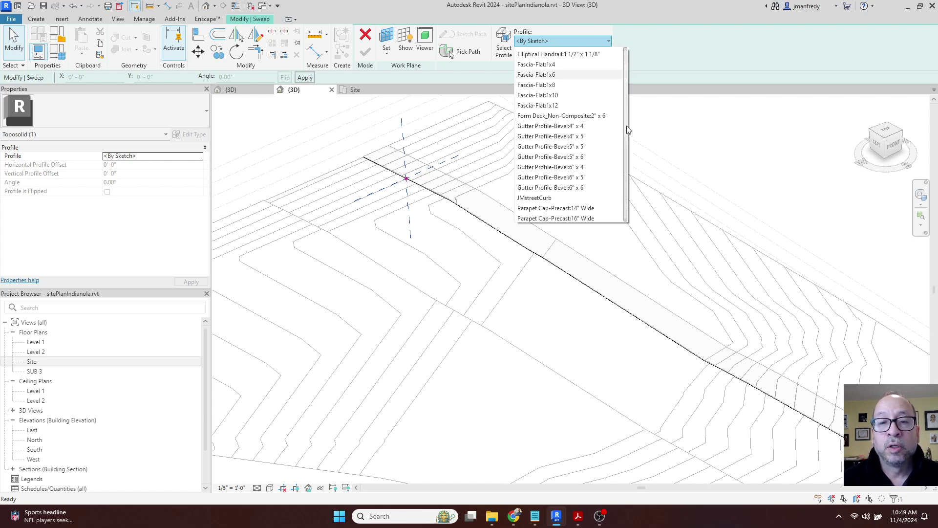
pyautogui.scroll(-3, 627, 125)
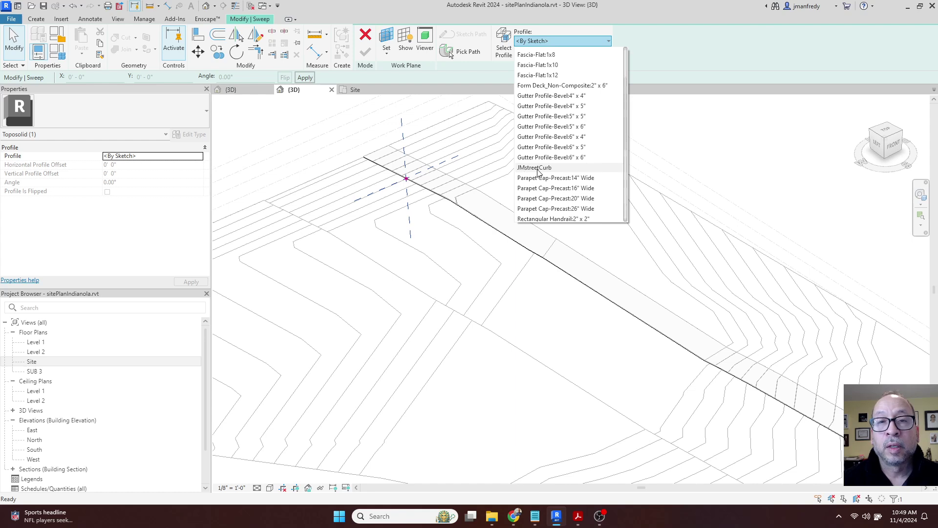
pyautogui.click(536, 168)
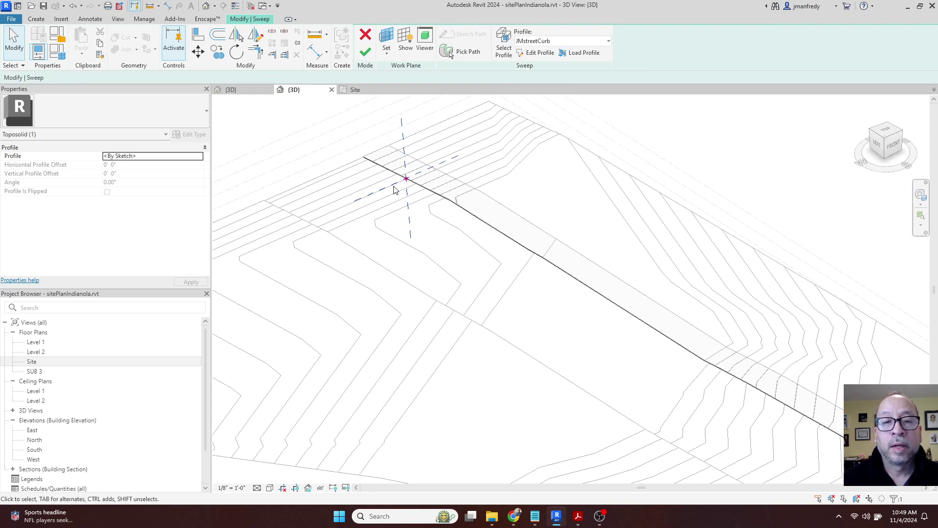
# - Flip the JMstreetCurb profile to the path's other side and bring up the Open dialog
pyautogui.scroll(5, 430, 169)
pyautogui.scroll(6, 448, 148)
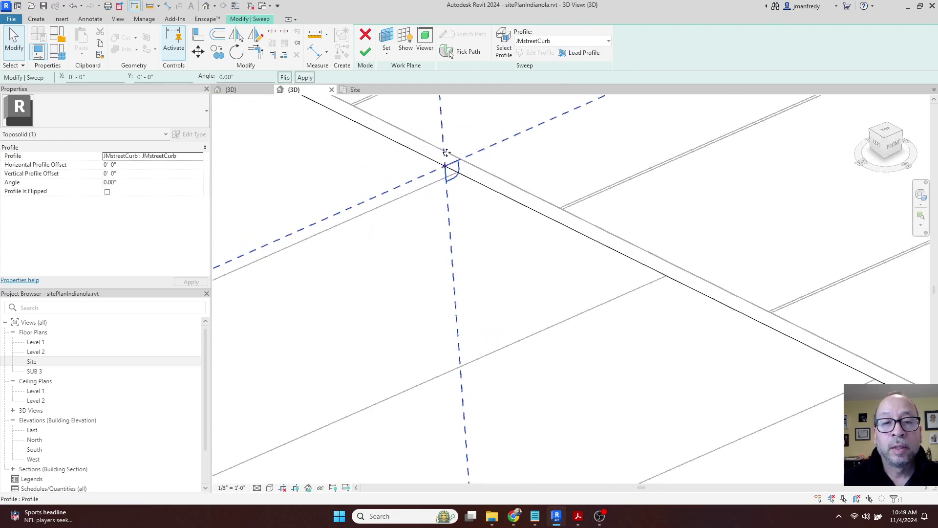
pyautogui.moveTo(475, 194); pyautogui.dragTo(464, 228, button='middle')
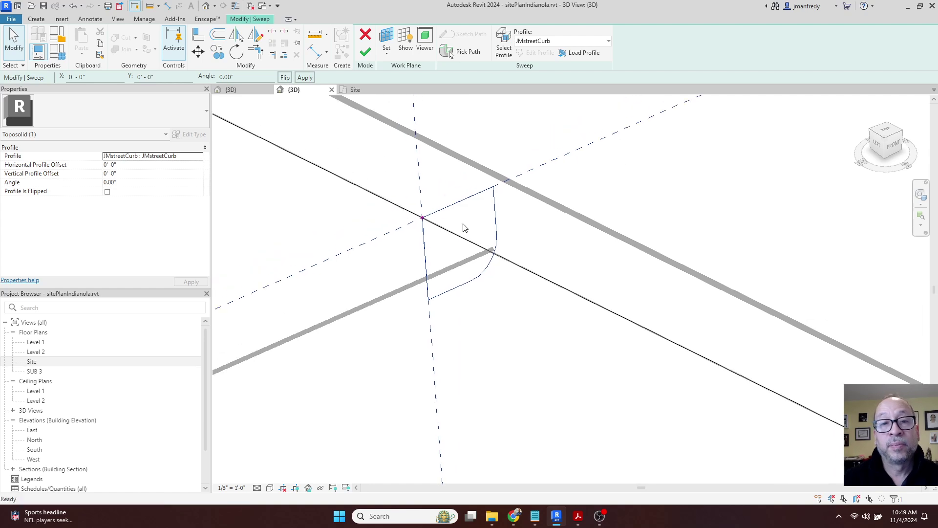
pyautogui.click(285, 78)
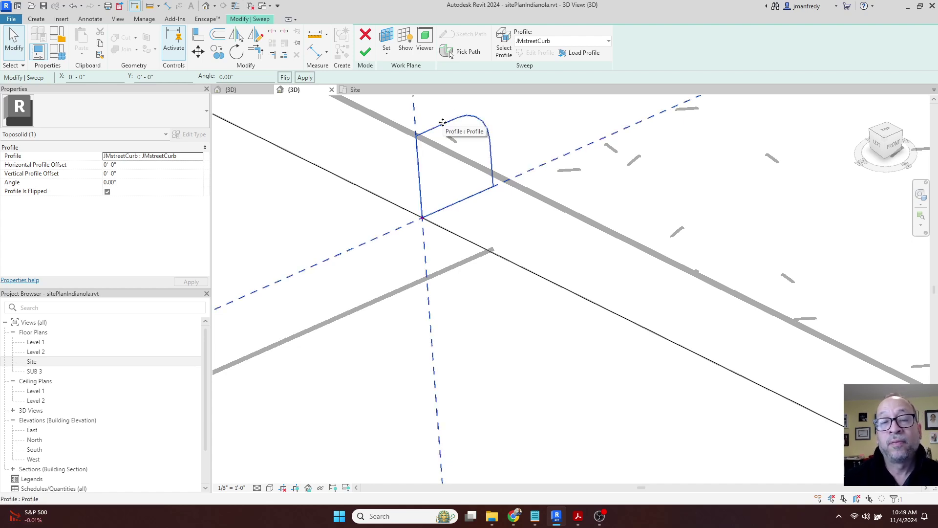
pyautogui.click(33, 7)
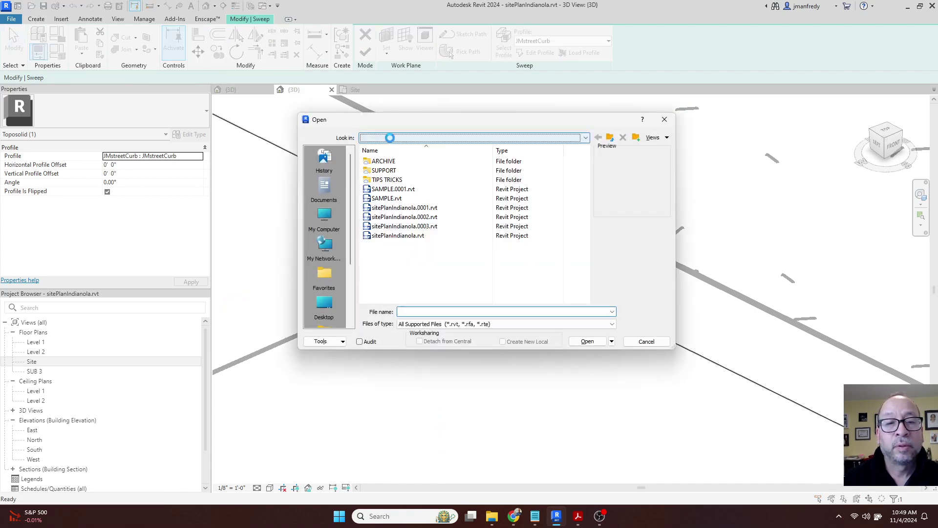
# - Open the JMstreetCurb.rfa profile family from C:\Work
pyautogui.click(390, 138)
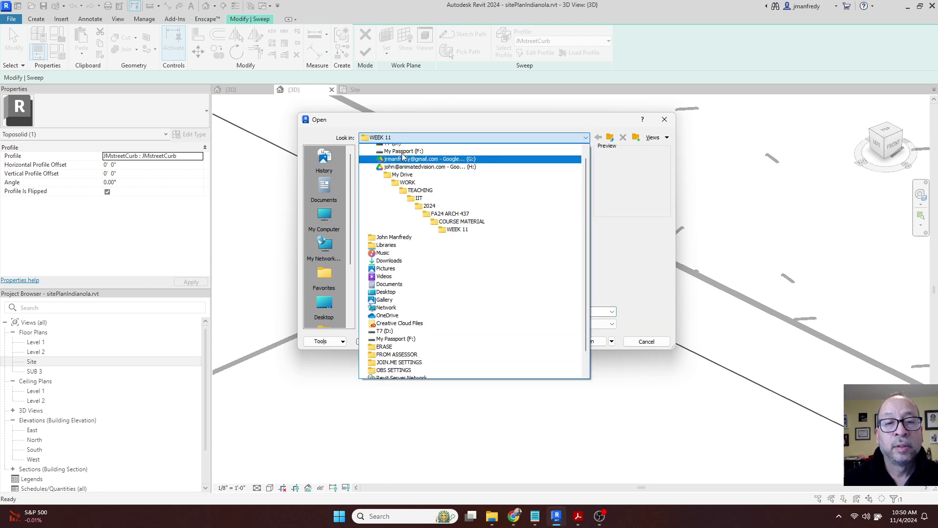
pyautogui.scroll(1, 403, 155)
pyautogui.click(405, 164)
pyautogui.scroll(-5, 408, 220)
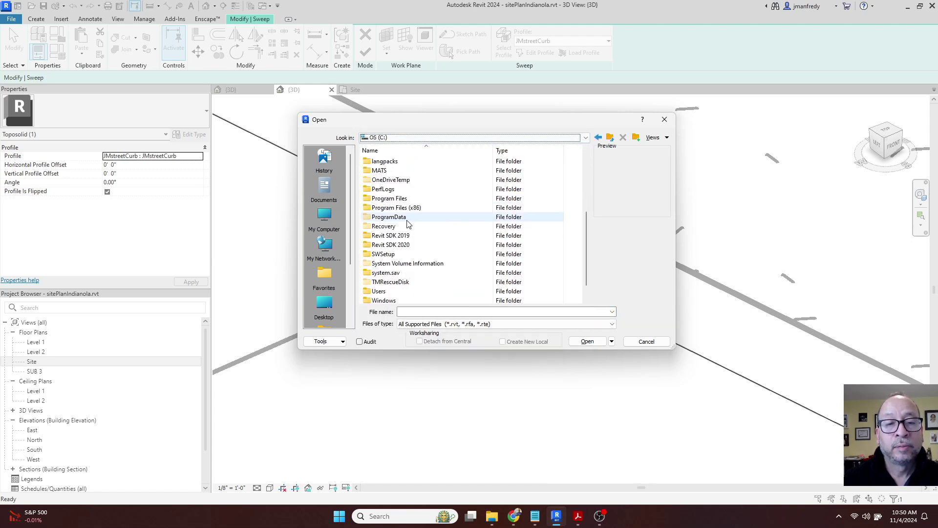
pyautogui.scroll(-1, 408, 222)
pyautogui.doubleClick(388, 295)
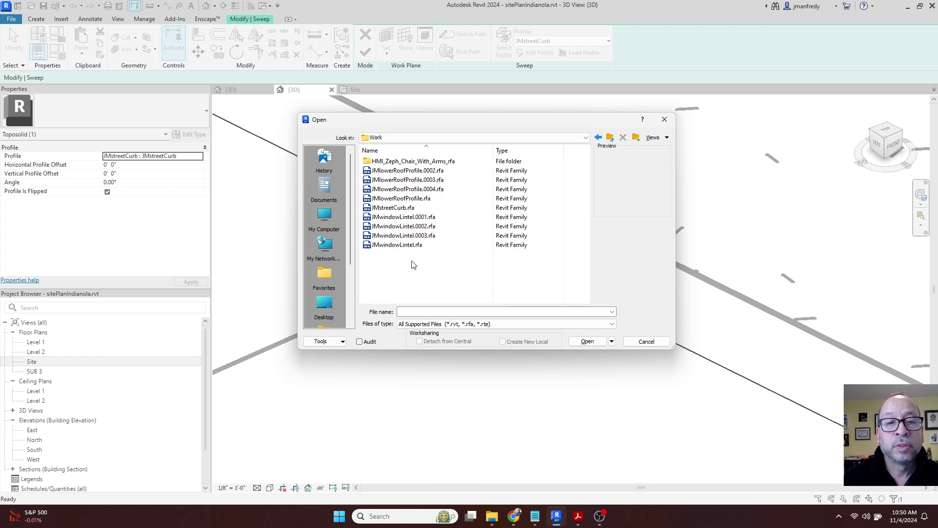
pyautogui.click(394, 208)
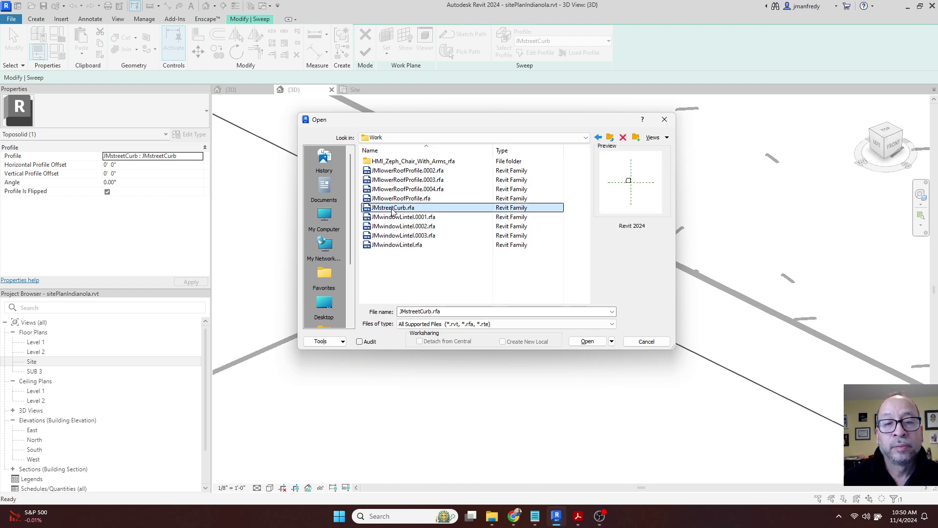
pyautogui.click(586, 342)
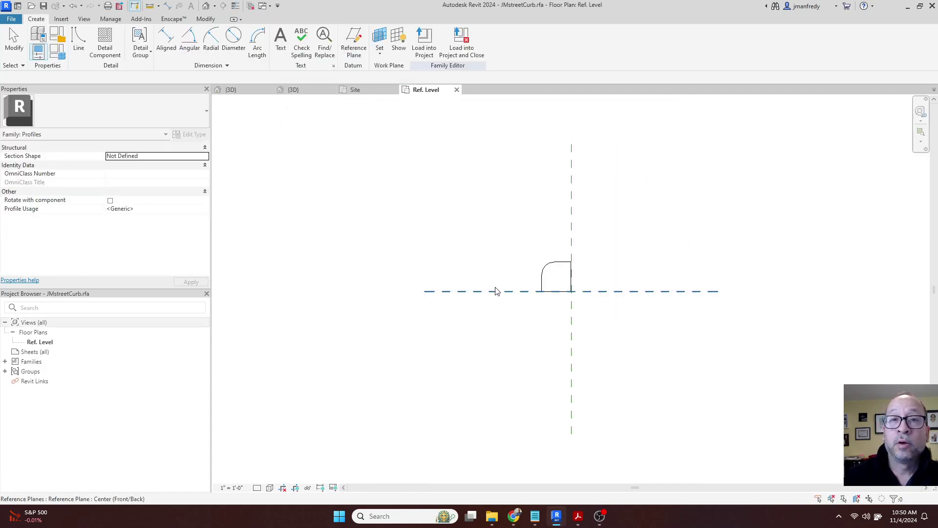
# - Mirror the curb lines across the vertical reference plane, delete the left half, and load into projects
pyautogui.scroll(3, 523, 281)
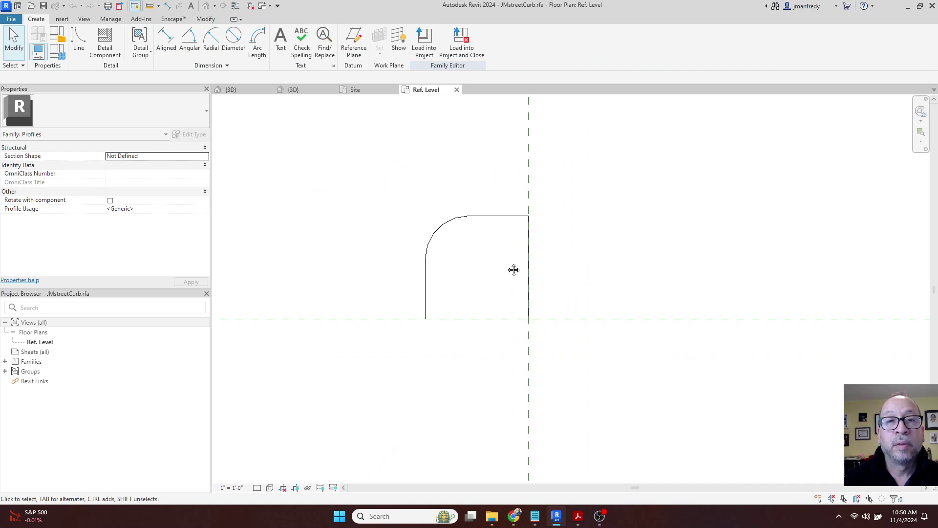
pyautogui.moveTo(473, 182); pyautogui.dragTo(372, 269)
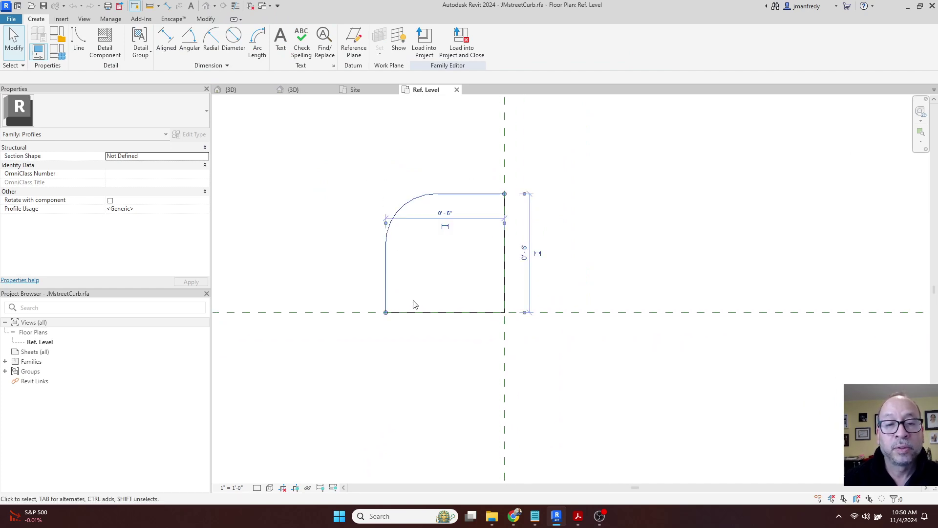
pyautogui.keyDown('ctrl'); pyautogui.click(424, 314); pyautogui.keyUp('ctrl')
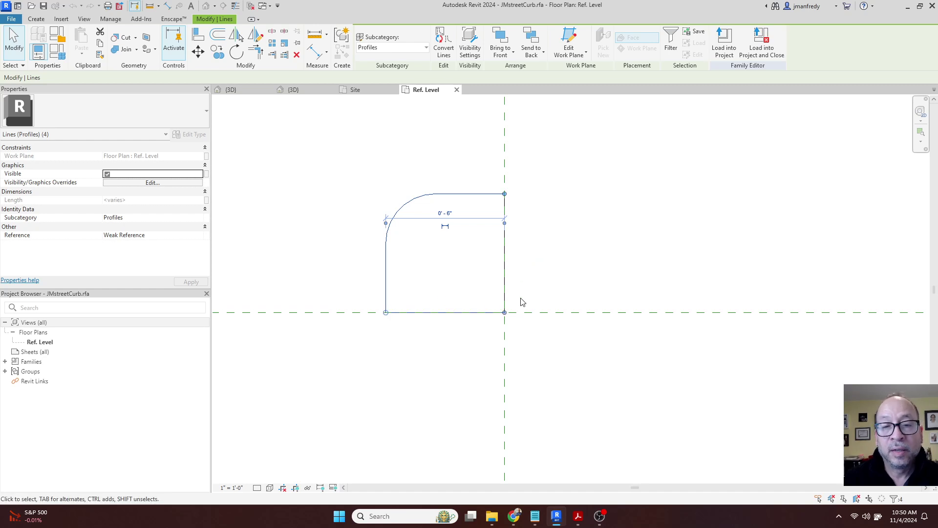
pyautogui.click(237, 37)
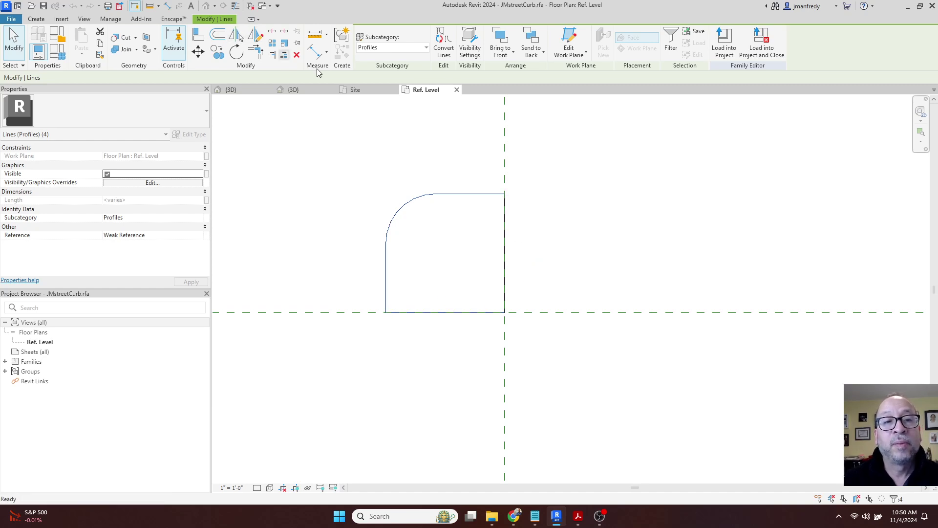
pyautogui.click(502, 135)
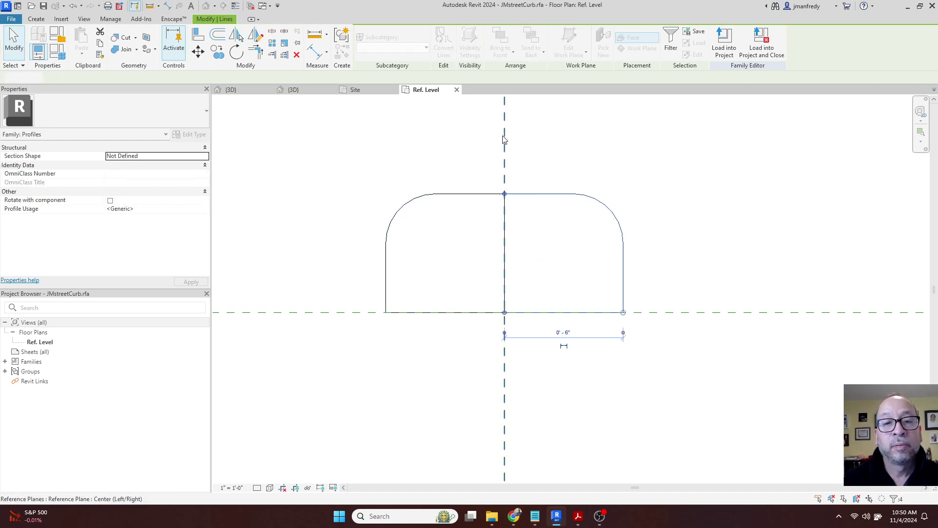
pyautogui.press('Escape')
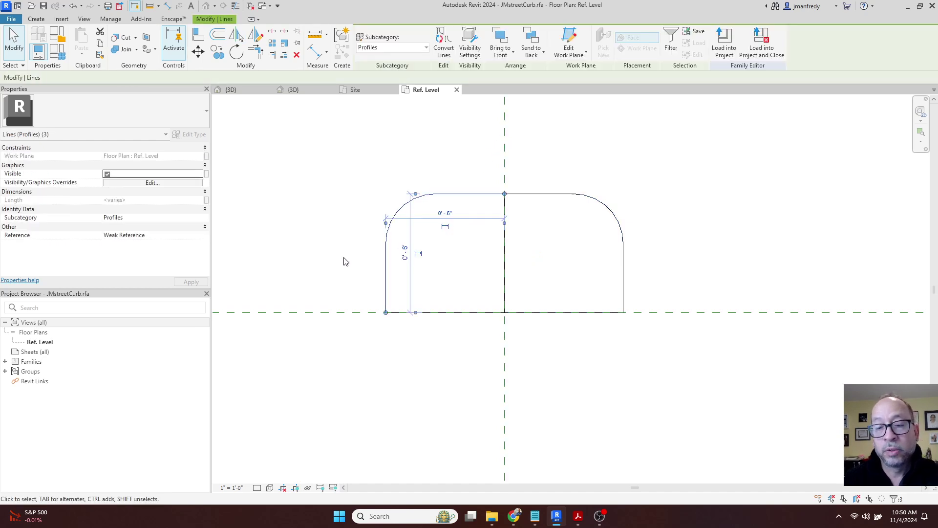
pyautogui.press('Delete')
pyautogui.moveTo(329, 278); pyautogui.dragTo(532, 340)
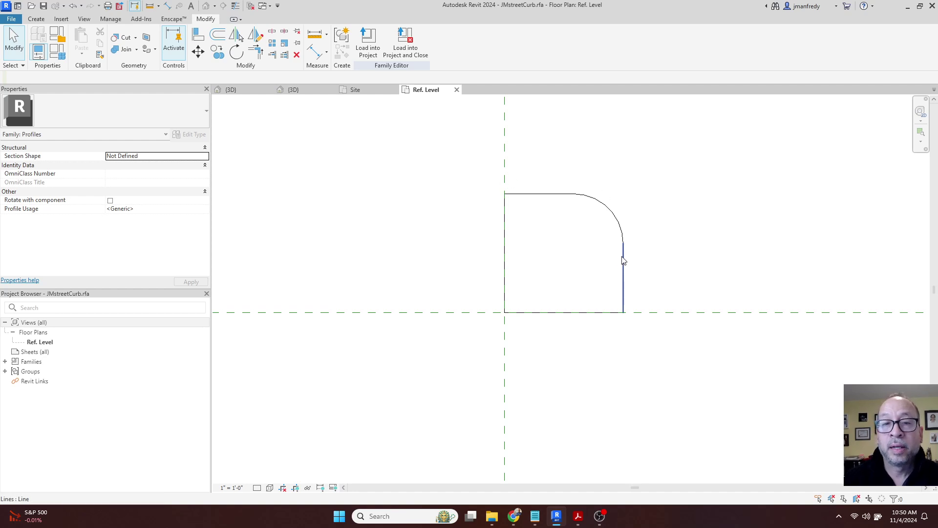
pyautogui.click(374, 55)
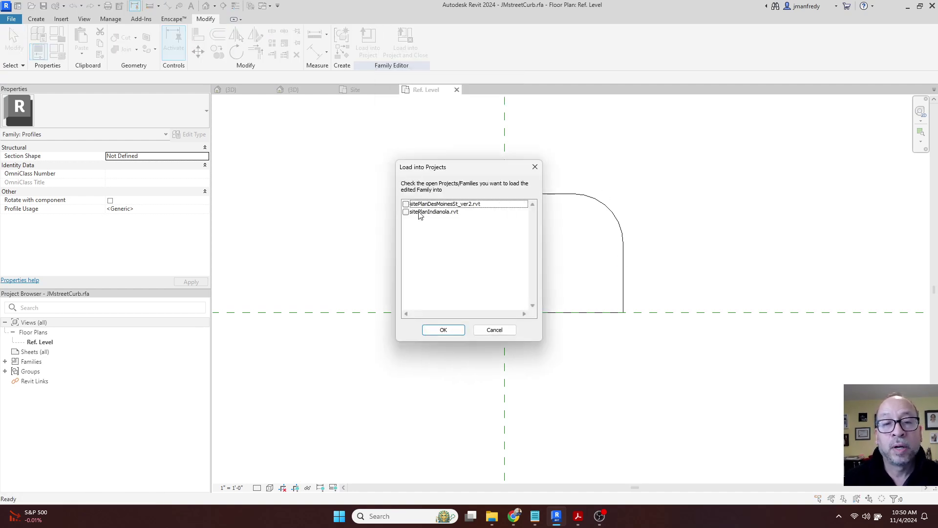
# - Load the profile into sitePlanIndianola.rvt only, overwriting the existing JMstreetCurb version
pyautogui.click(406, 212)
pyautogui.click(406, 205)
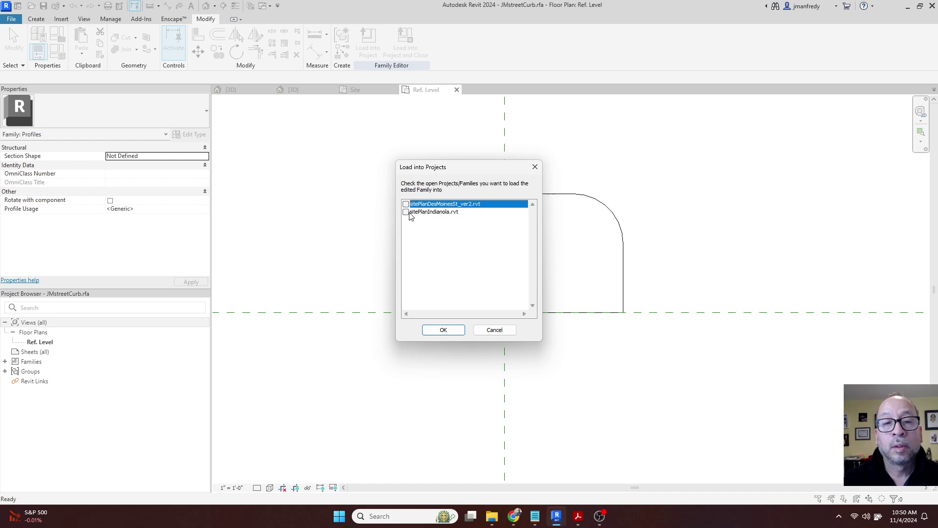
pyautogui.click(410, 214)
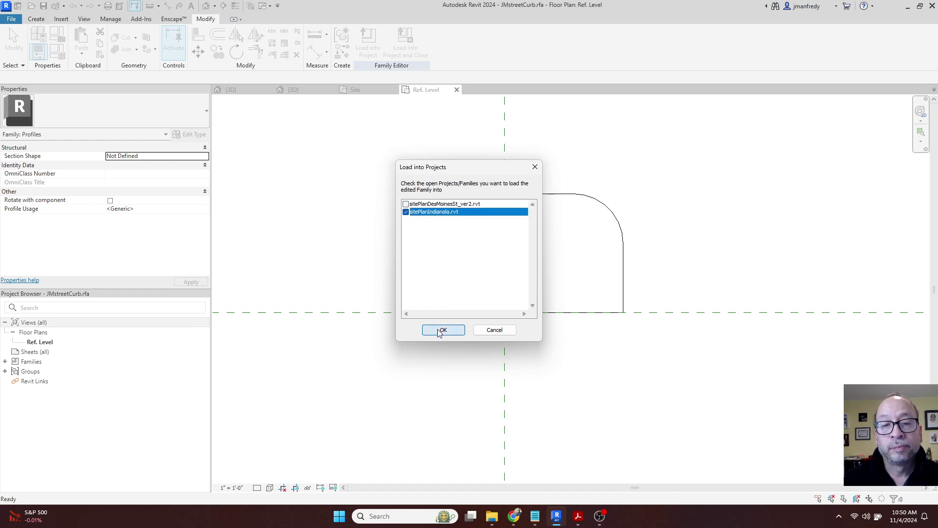
pyautogui.click(442, 329)
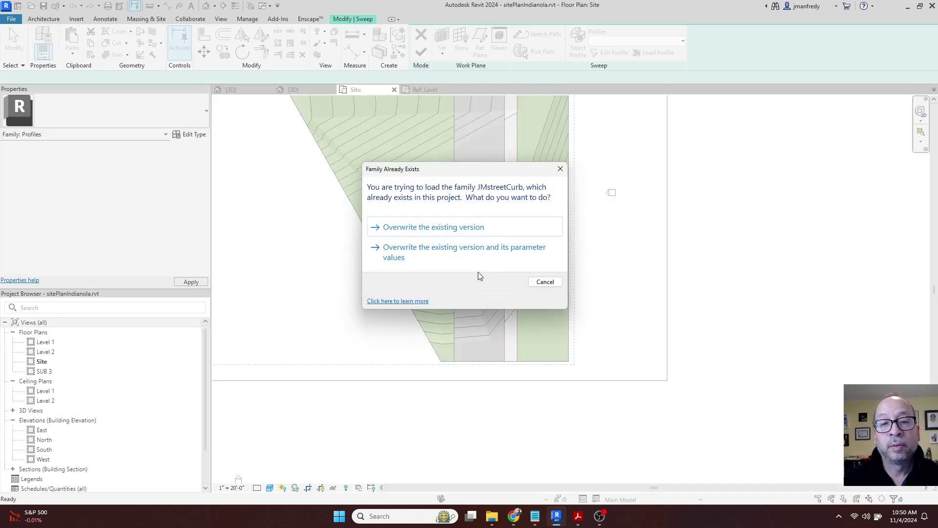
pyautogui.click(458, 228)
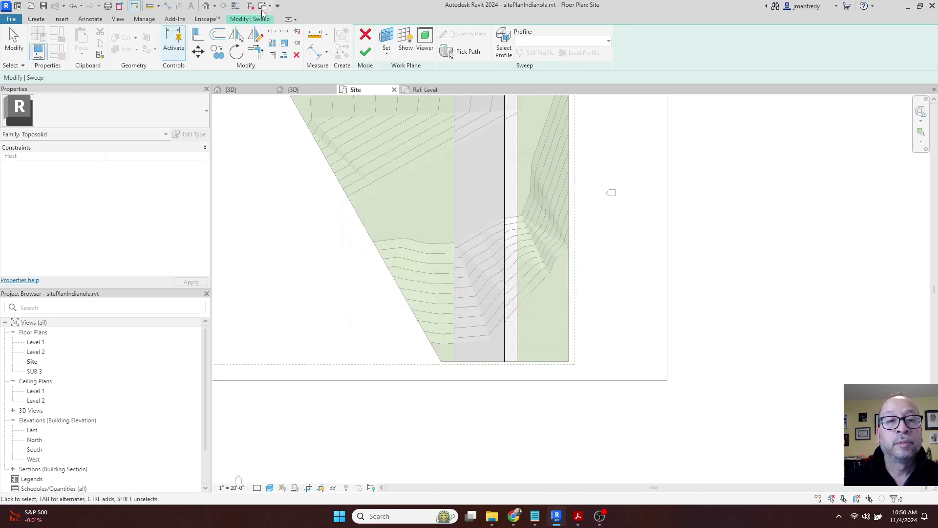
# - In the 3D view, select the sweep profile and flip its orientation
pyautogui.click(205, 7)
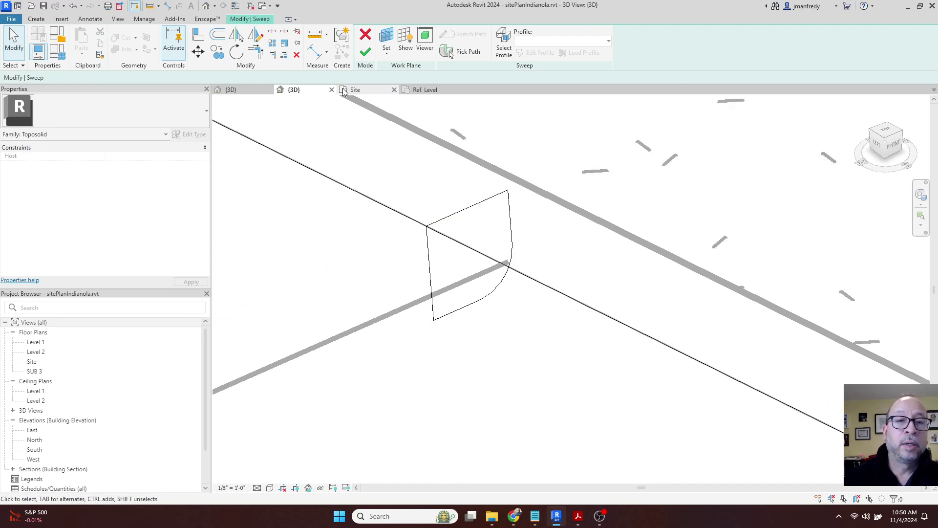
pyautogui.click(426, 229)
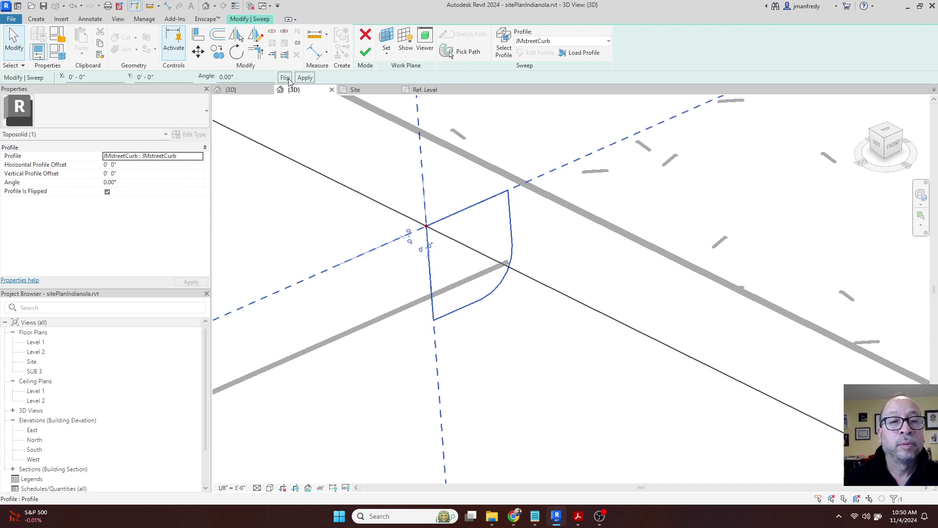
pyautogui.click(285, 78)
pyautogui.moveTo(352, 141); pyautogui.dragTo(382, 191, button='middle')
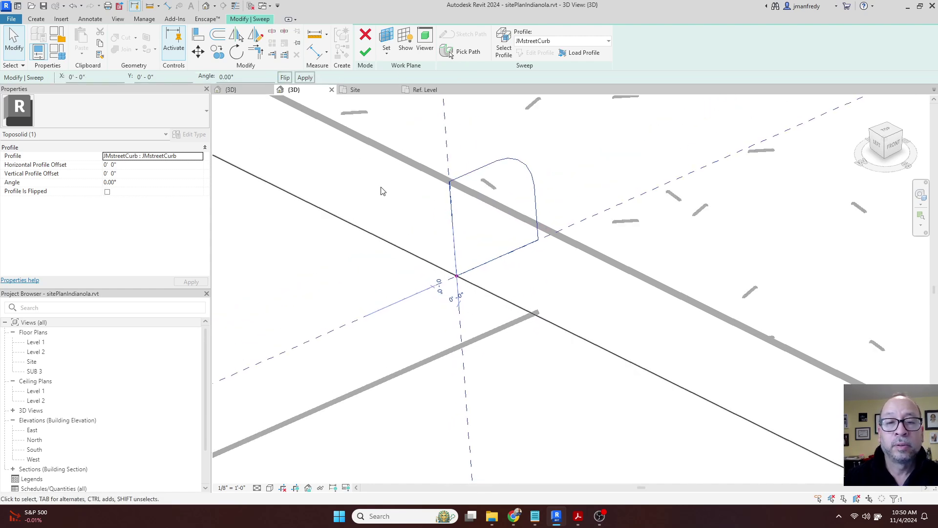
pyautogui.scroll(-1, 383, 191)
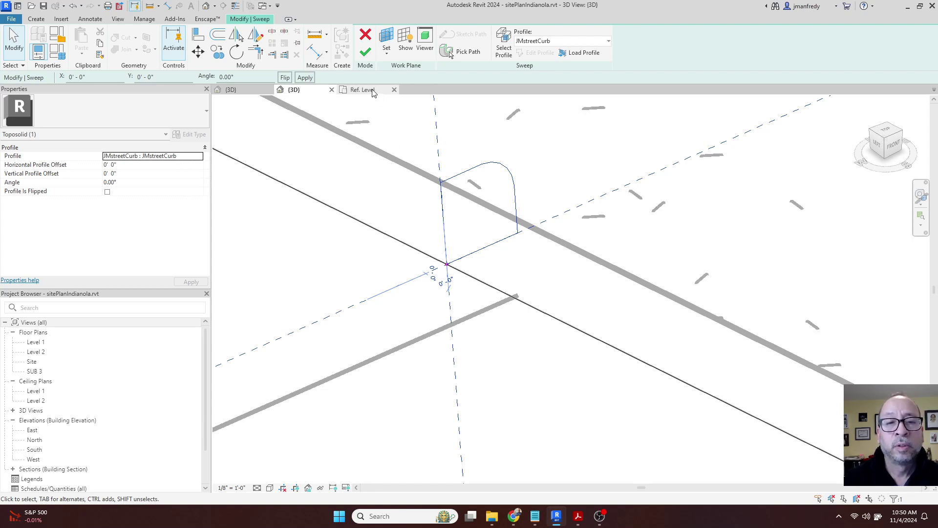
# - Reload JMstreetCurb into sitePlanIndianola.rvt, then select the profile and flip it twice
pyautogui.click(373, 91)
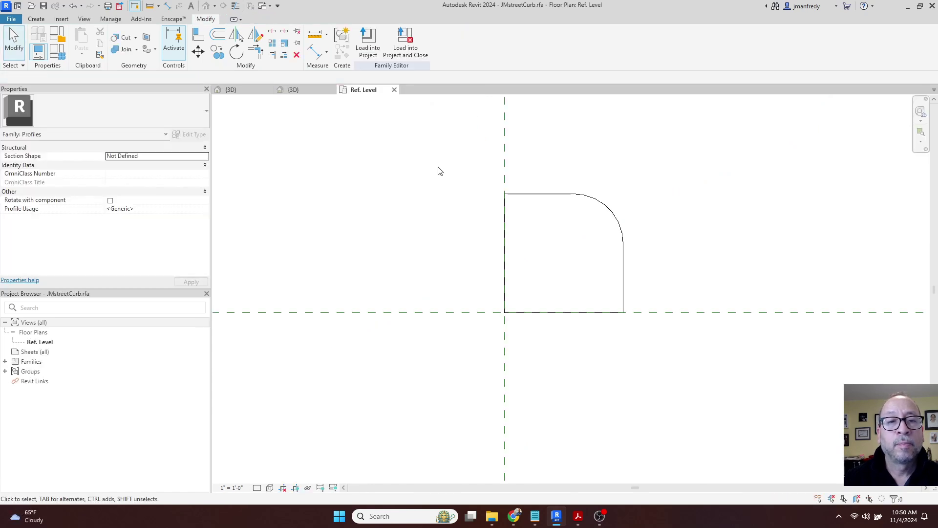
pyautogui.click(368, 43)
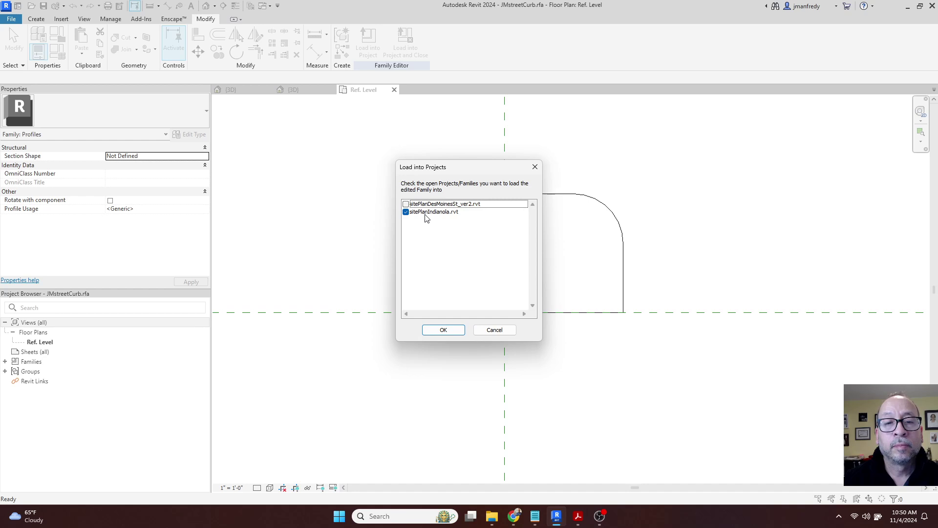
pyautogui.click(453, 329)
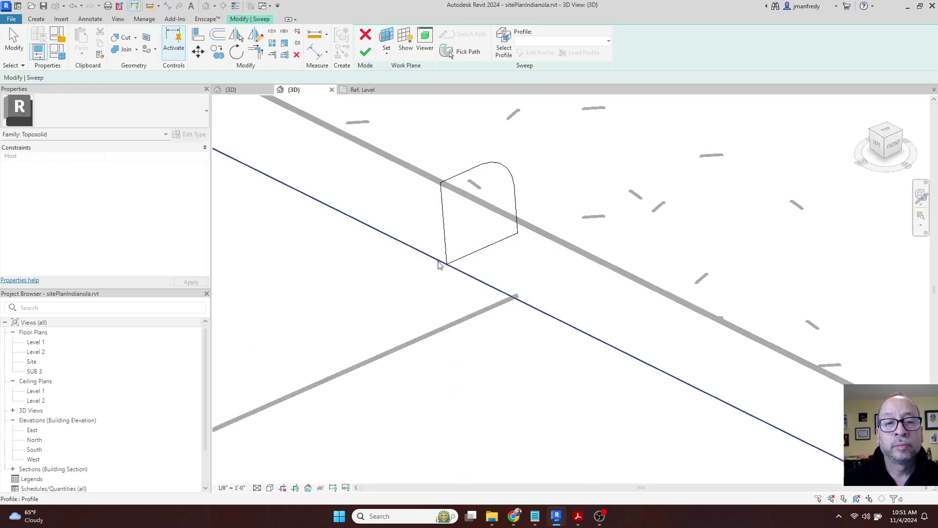
pyautogui.click(340, 109)
pyautogui.click(284, 76)
pyautogui.click(286, 78)
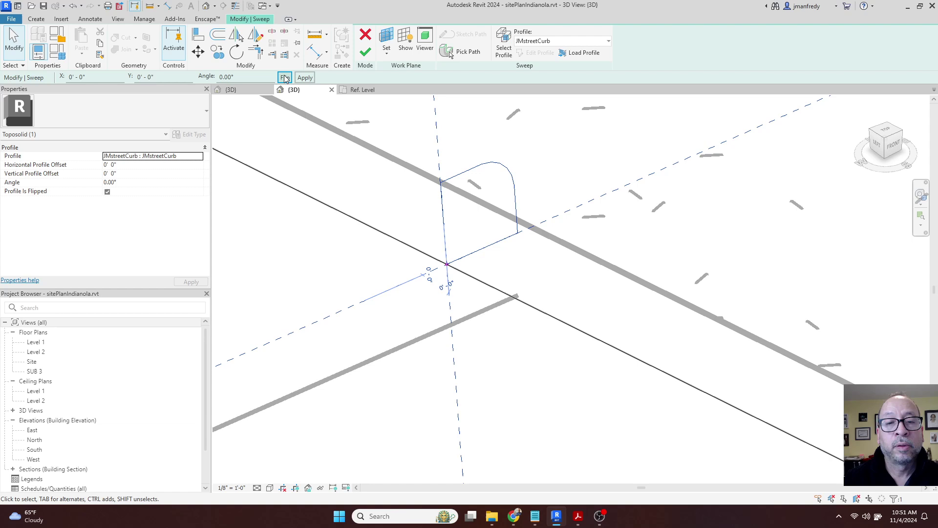
# - In the curb profile family, mirror a copy of the profile lines across the vertical reference plane
pyautogui.click(370, 91)
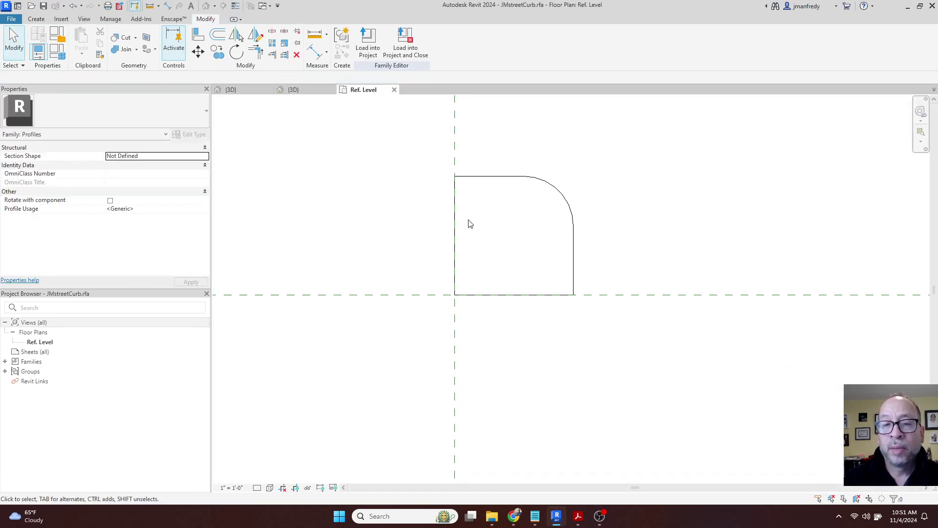
pyautogui.scroll(1, 497, 215)
pyautogui.moveTo(594, 148); pyautogui.dragTo(484, 254)
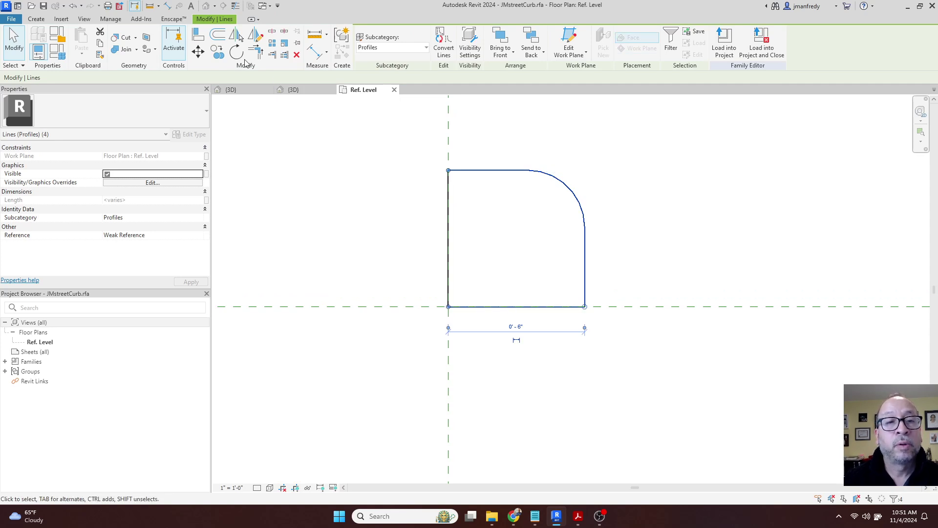
pyautogui.click(239, 40)
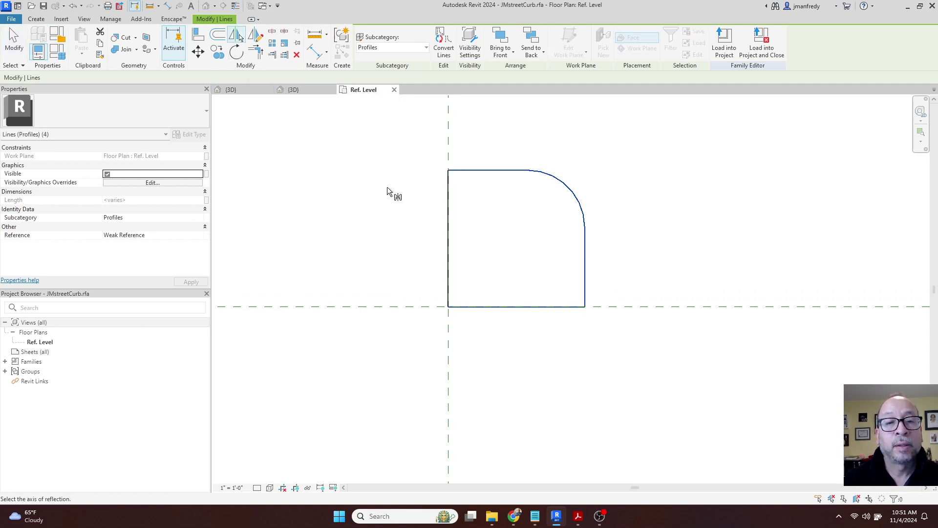
pyautogui.click(445, 214)
# - Delete the original curb profile lines and start loading JMstreetCurb into sitePlanIndianola.rvt
pyautogui.press('Escape')
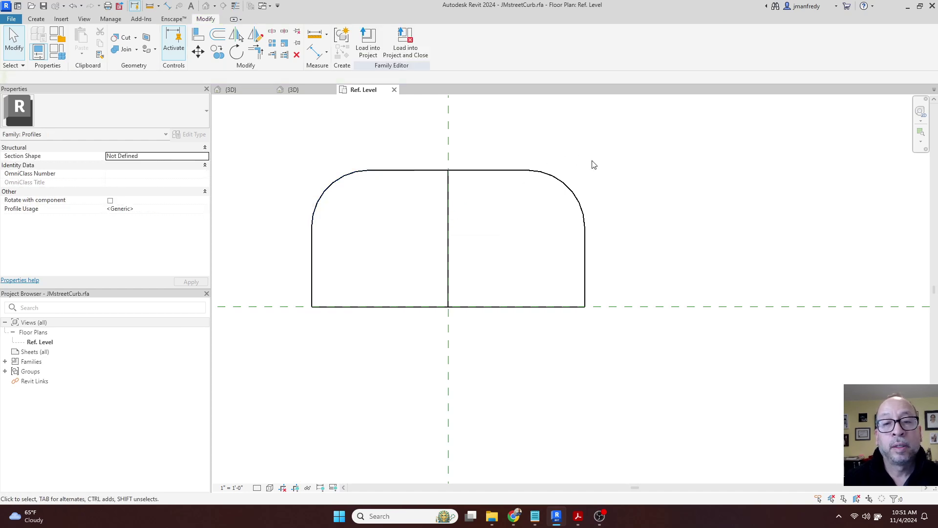
pyautogui.moveTo(622, 147); pyautogui.dragTo(468, 254)
pyautogui.press('Delete')
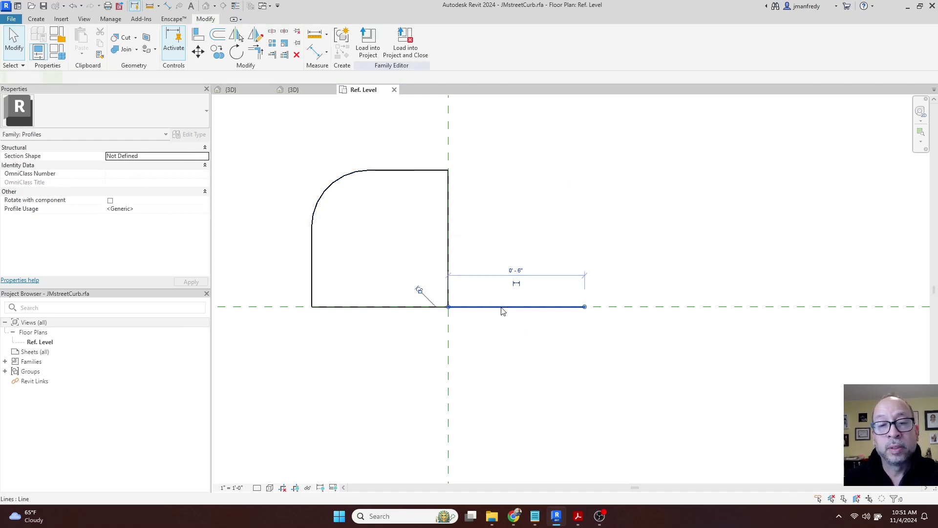
pyautogui.press('Delete')
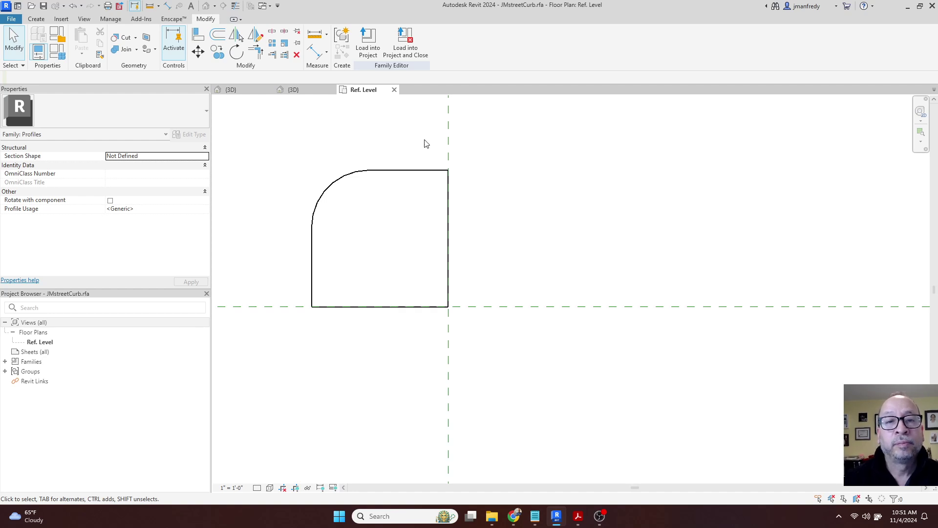
pyautogui.click(373, 53)
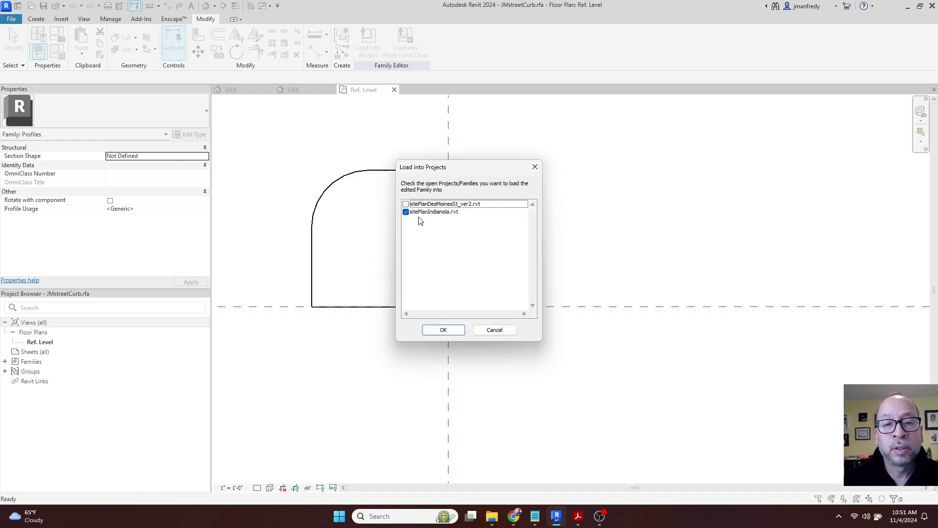
# - Load the profile into sitePlanIndianola.rvt, overwriting the existing JMstreetCurb version
pyautogui.click(443, 330)
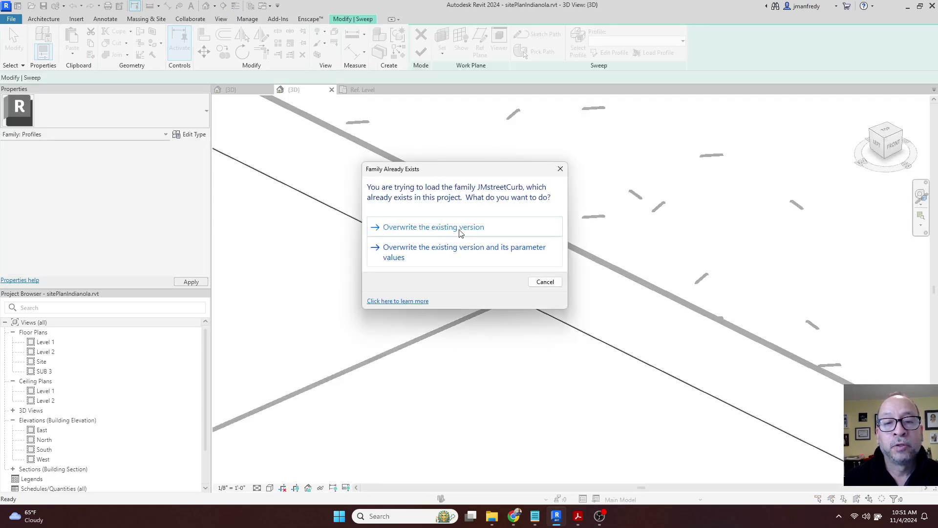
pyautogui.moveTo(459, 174); pyautogui.dragTo(662, 128)
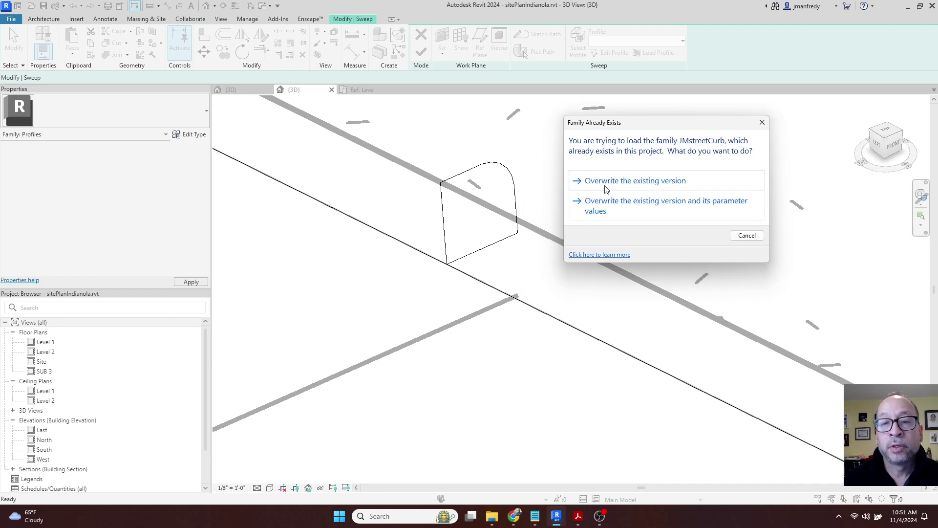
pyautogui.click(613, 182)
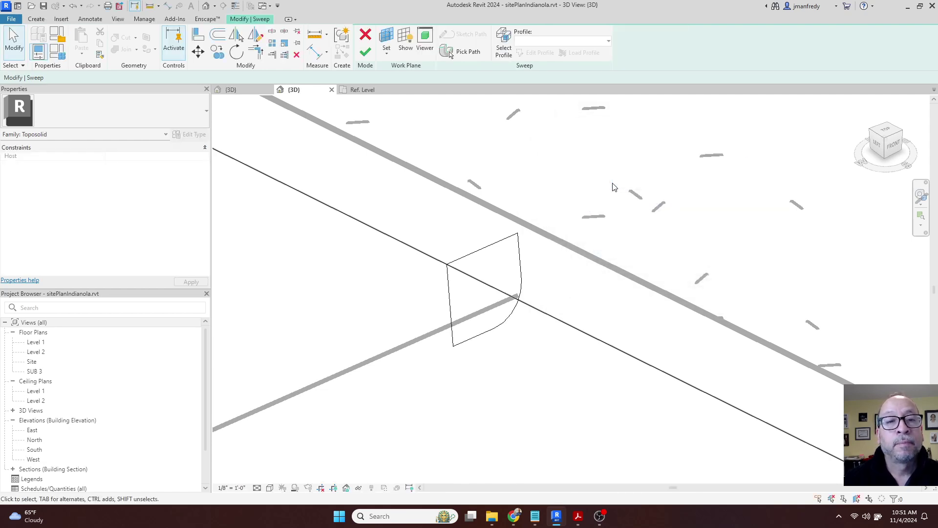
# - Select the sweep's curb profile and flip it to the other side of the path
pyautogui.moveTo(527, 185)
pyautogui.keyDown('shift'); pyautogui.mouseDown(button='middle')
pyautogui.moveTo(379, 134)
pyautogui.moveTo(412, 225)
pyautogui.moveTo(471, 247)
pyautogui.moveTo(437, 244)
pyautogui.moveTo(433, 232)
pyautogui.moveTo(549, 184)
pyautogui.moveTo(479, 260)
pyautogui.mouseUp(button='middle'); pyautogui.keyUp('shift')
pyautogui.scroll(-5, 425, 226)
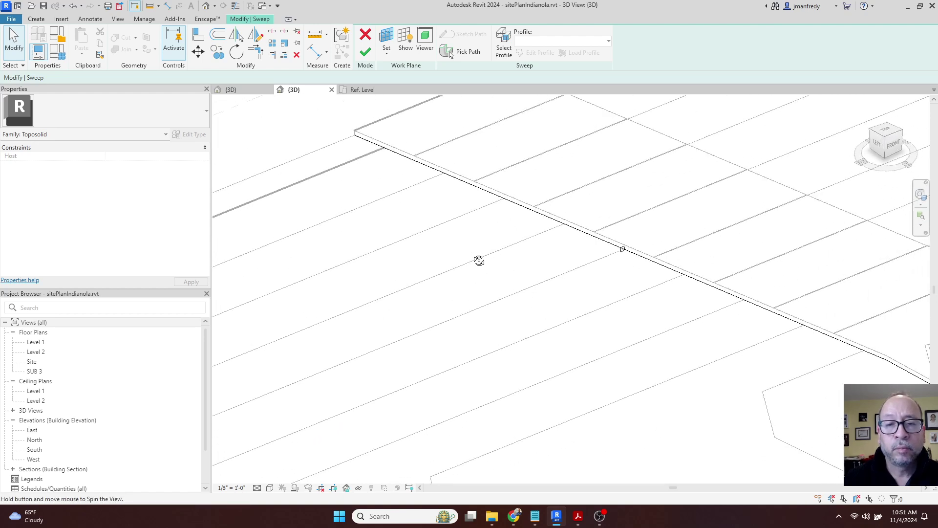
pyautogui.scroll(5, 627, 259)
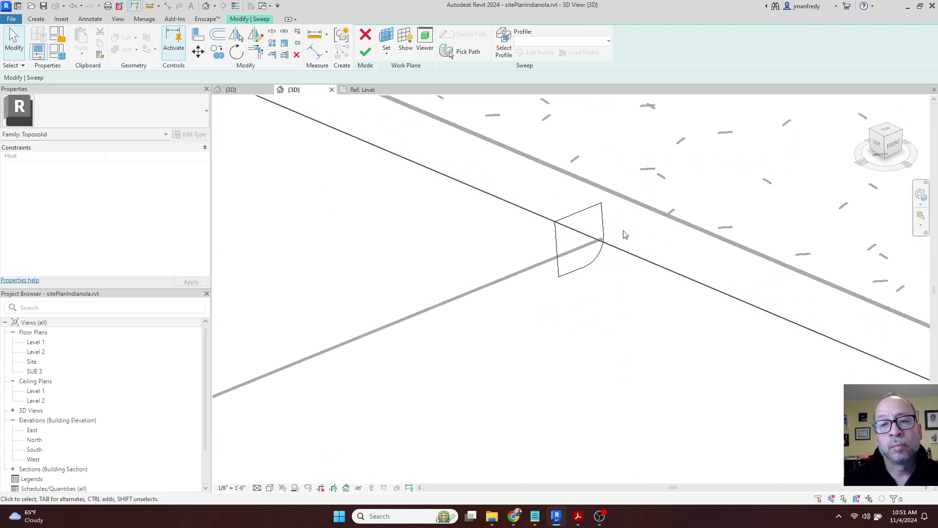
pyautogui.moveTo(623, 237); pyautogui.dragTo(505, 226, button='middle')
pyautogui.click(505, 224)
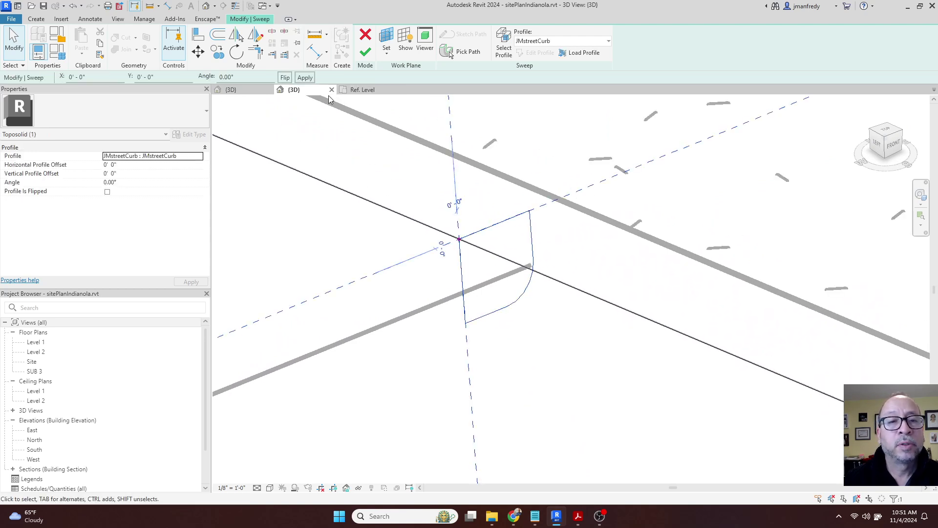
pyautogui.click(285, 78)
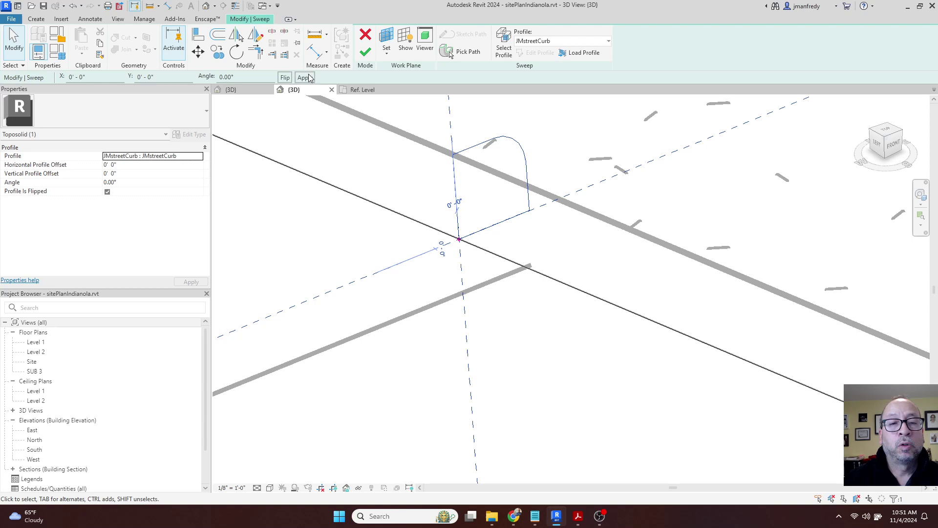
# - Mirror the JMstreetCurb lines below the horizontal reference plane and delete the upper lines
pyautogui.click(362, 89)
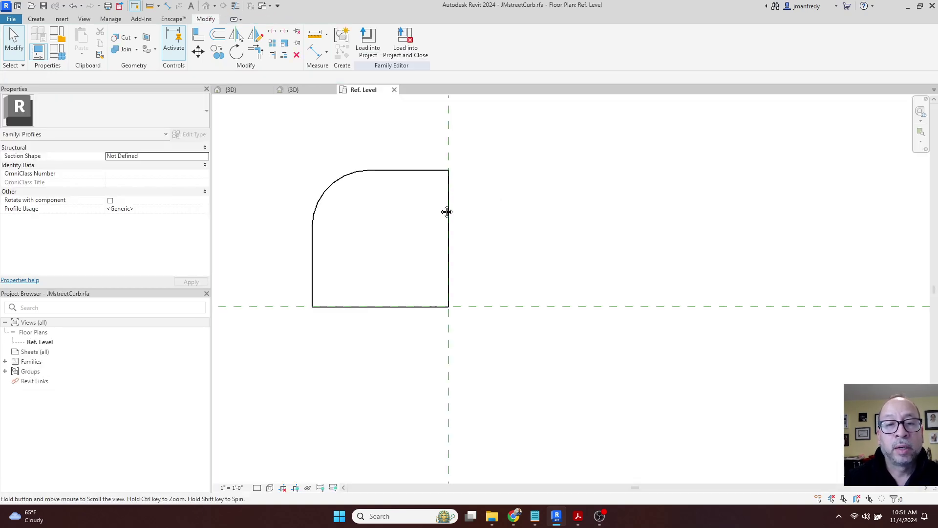
pyautogui.moveTo(446, 211); pyautogui.dragTo(505, 194, button='middle')
pyautogui.moveTo(476, 130); pyautogui.dragTo(353, 262)
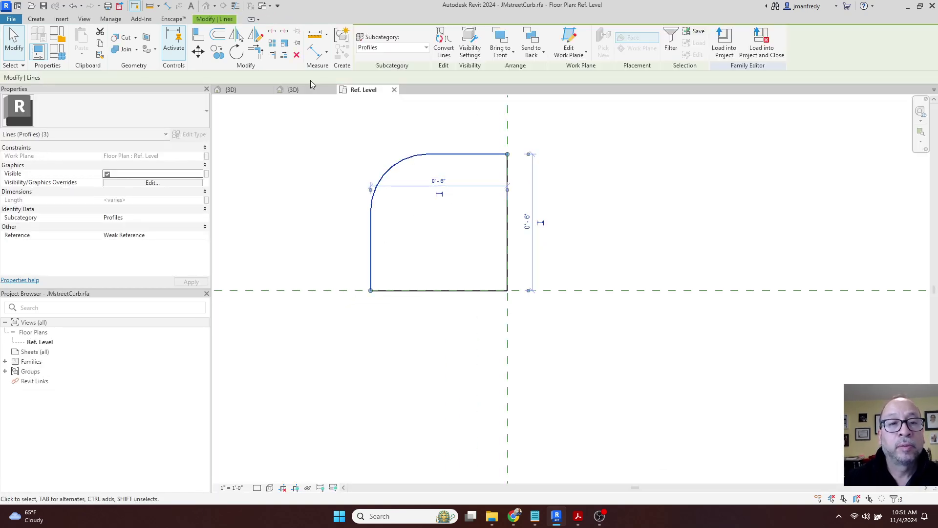
pyautogui.click(239, 37)
pyautogui.click(425, 291)
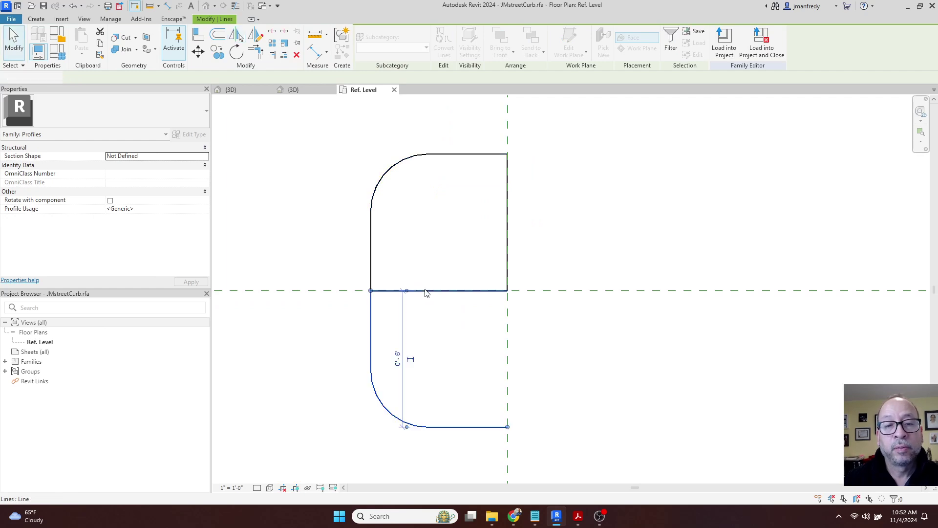
pyautogui.moveTo(433, 272); pyautogui.dragTo(360, 148)
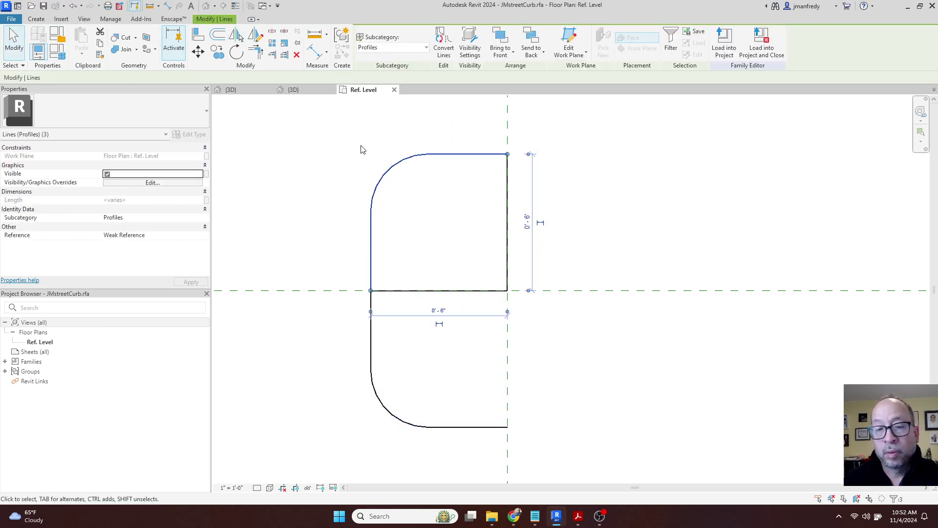
pyautogui.press('Delete')
# - Close the profile's corner with Trim/Extend (TR) and load it into sitePlanIndianola.rvt
pyautogui.press('t')
pyautogui.press('r')
pyautogui.click(497, 426)
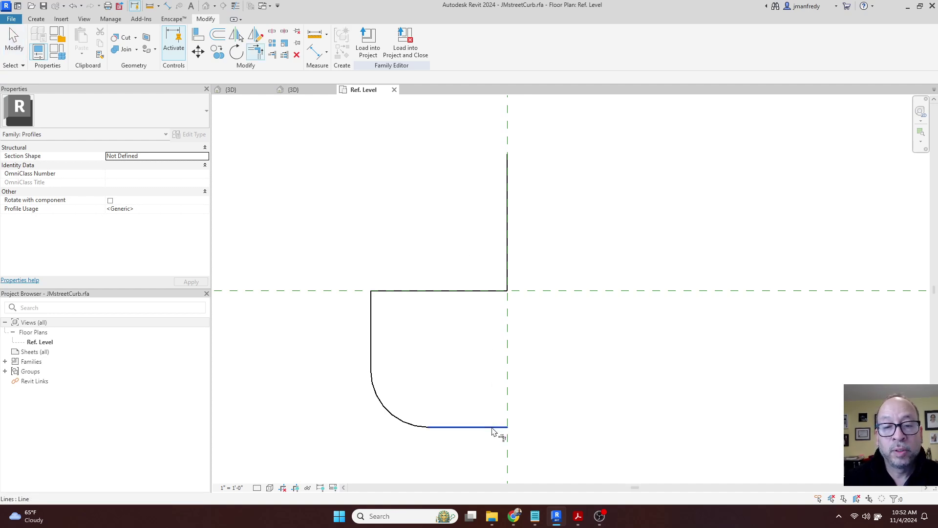
pyautogui.click(508, 285)
pyautogui.click(503, 295)
pyautogui.click(505, 300)
pyautogui.moveTo(514, 279); pyautogui.dragTo(545, 240, button='middle')
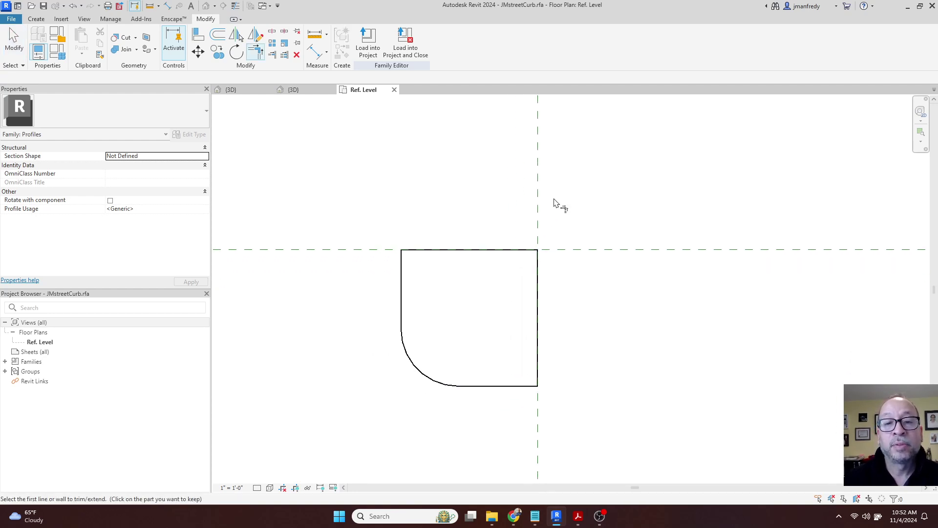
pyautogui.scroll(-1, 560, 204)
pyautogui.click(368, 44)
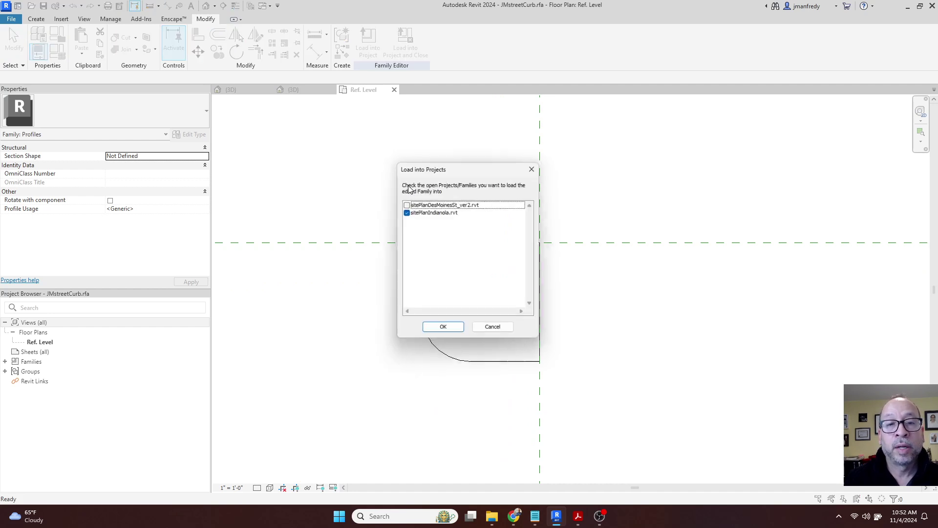
pyautogui.click(445, 334)
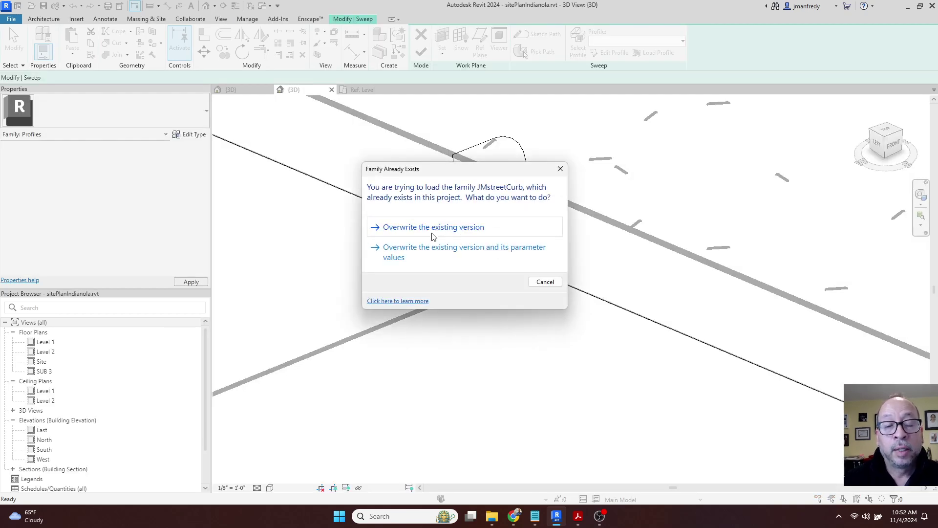
# - Overwrite the existing curb profile family, then finish the sweep and the in-place curb model
pyautogui.click(432, 228)
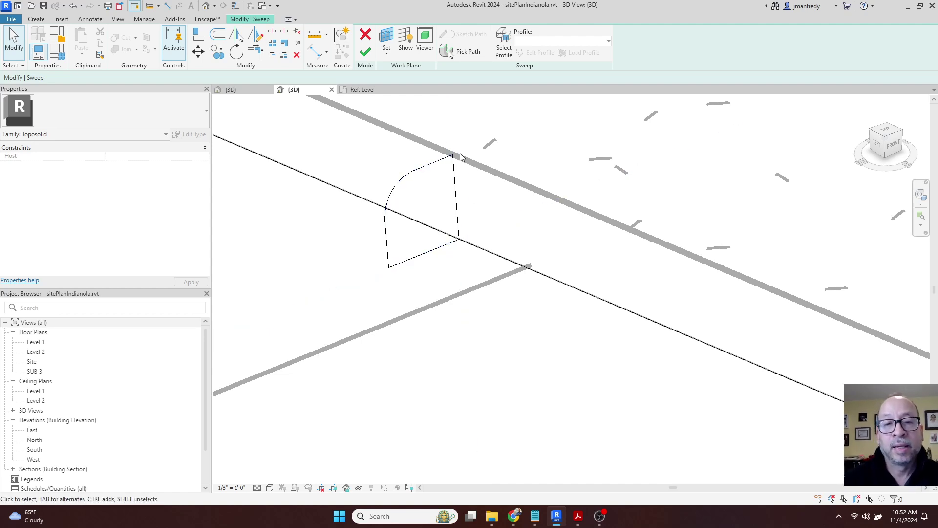
pyautogui.click(366, 52)
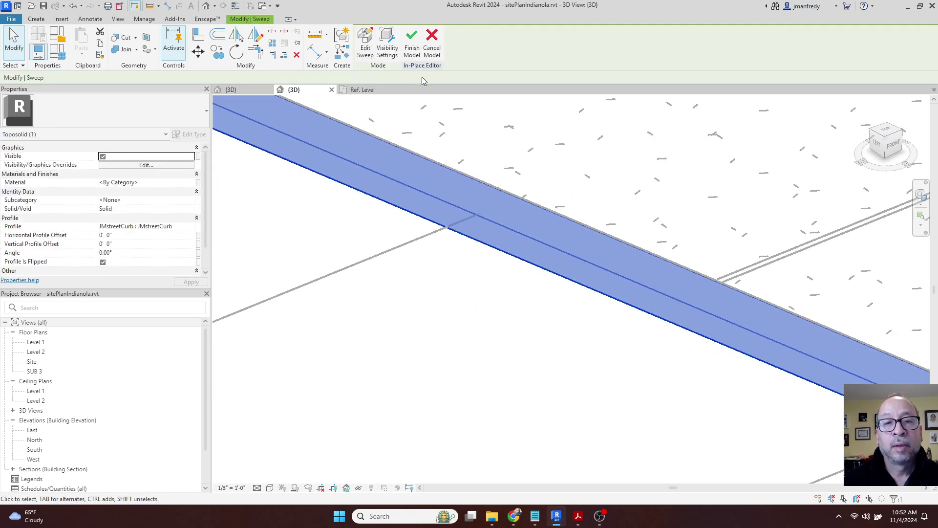
pyautogui.click(413, 52)
# - Set the 3D view's visual style to Shaded and select the curb along the road edge
pyautogui.scroll(-3, 439, 158)
pyautogui.scroll(-2, 582, 264)
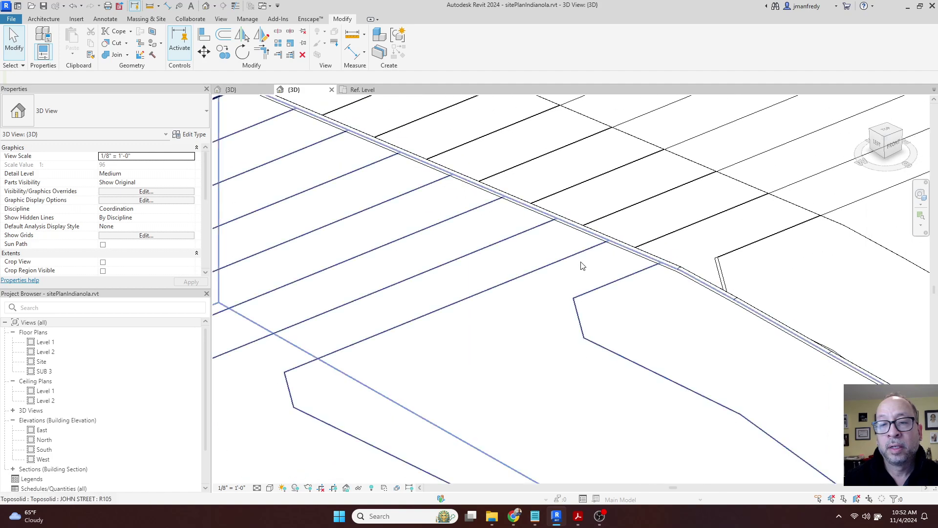
pyautogui.scroll(6, 601, 251)
pyautogui.moveTo(449, 206)
pyautogui.mouseDown(button='middle')
pyautogui.moveTo(311, 140)
pyautogui.moveTo(392, 159)
pyautogui.moveTo(434, 192)
pyautogui.mouseUp(button='middle')
pyautogui.scroll(3, 435, 190)
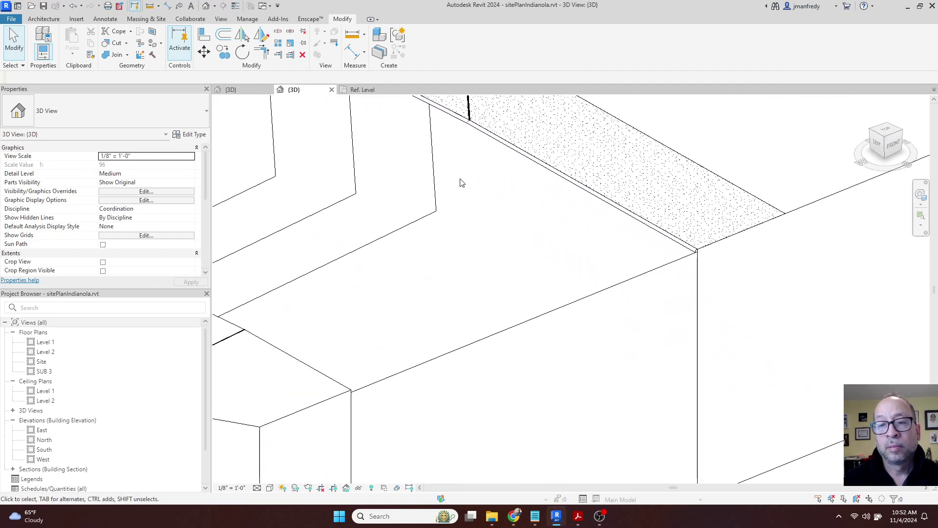
pyautogui.scroll(6, 654, 233)
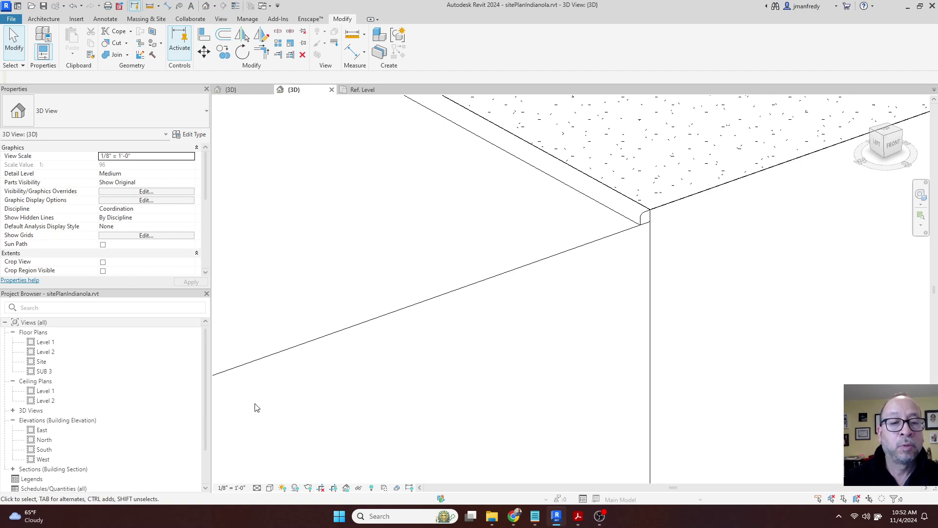
pyautogui.click(270, 487)
pyautogui.click(294, 445)
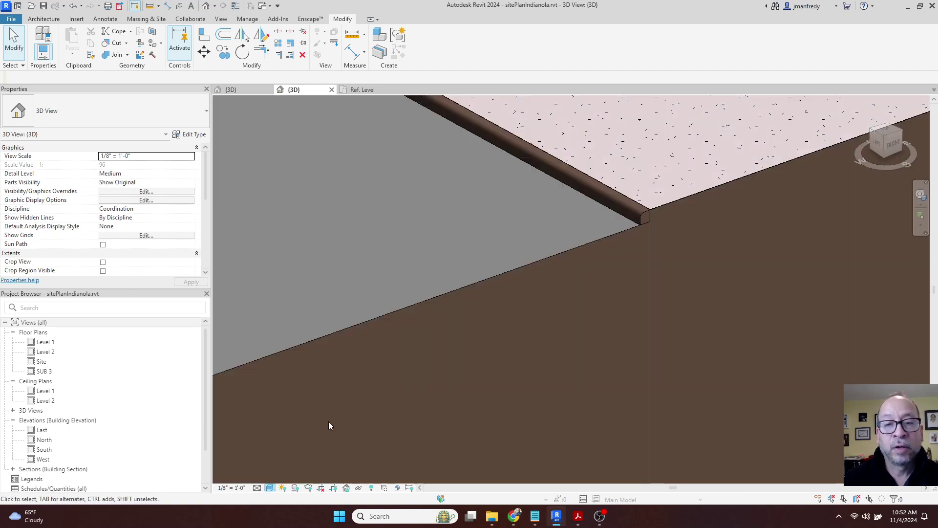
pyautogui.click(635, 216)
pyautogui.doubleClick(635, 216)
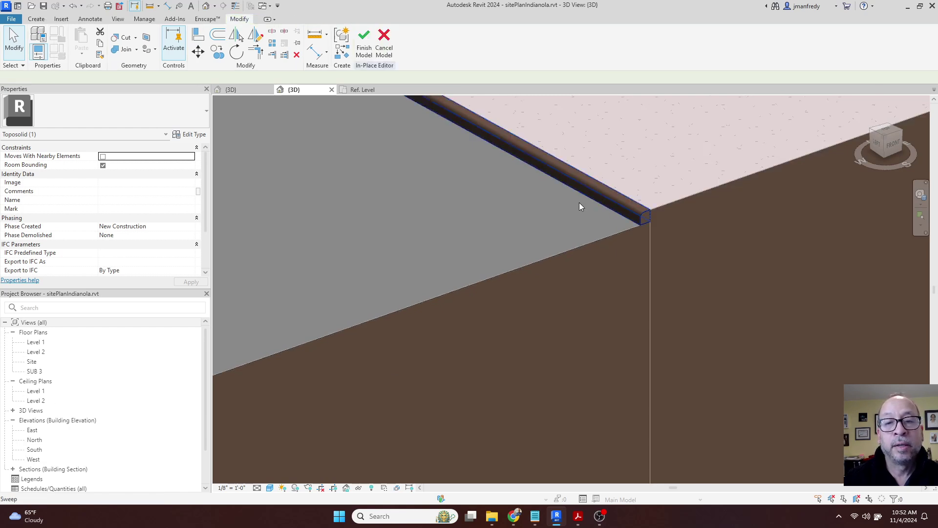
pyautogui.click(637, 215)
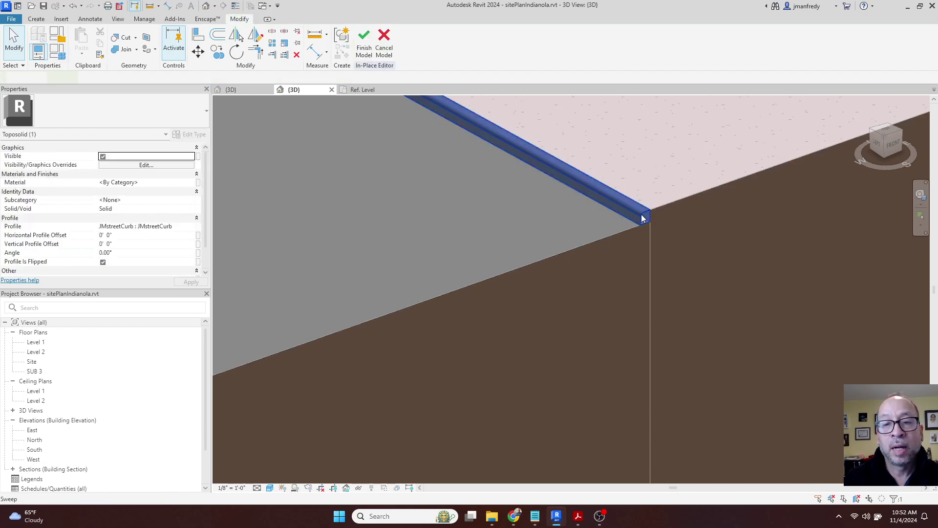
pyautogui.click(158, 182)
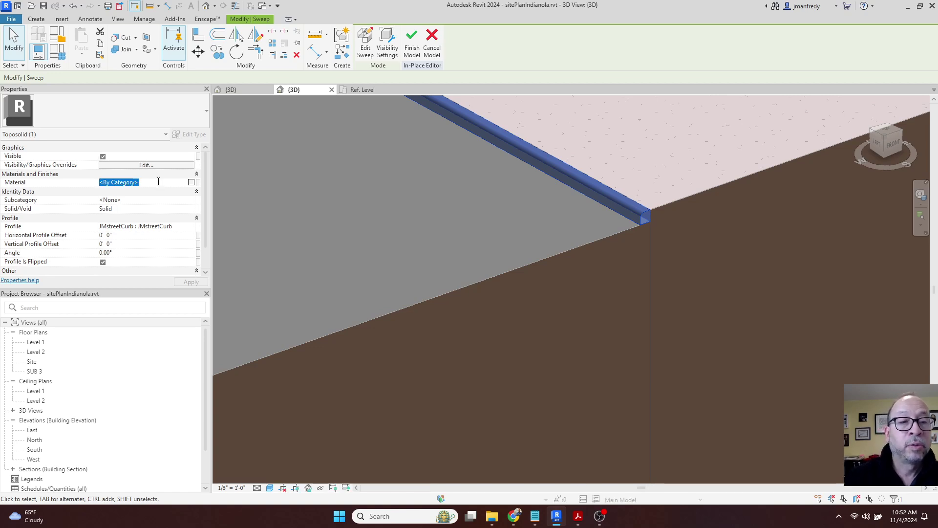
pyautogui.click(192, 183)
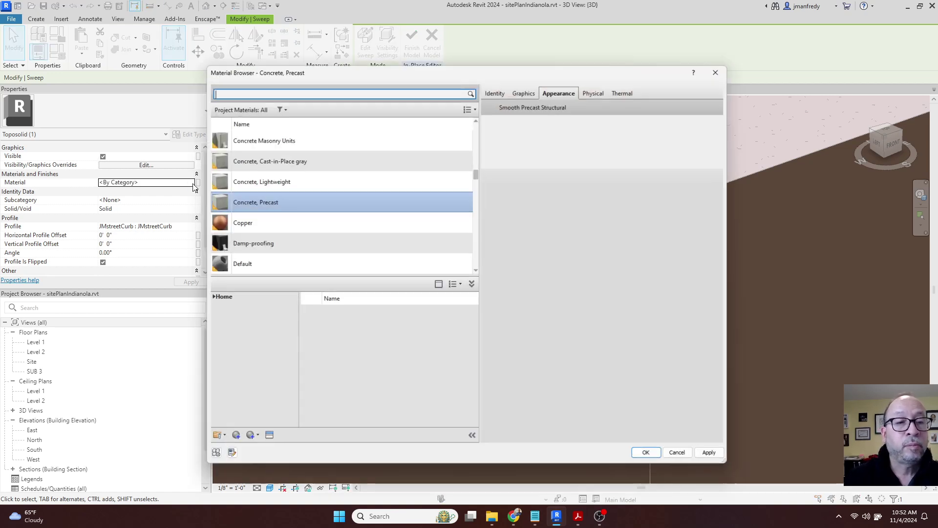
pyautogui.doubleClick(269, 205)
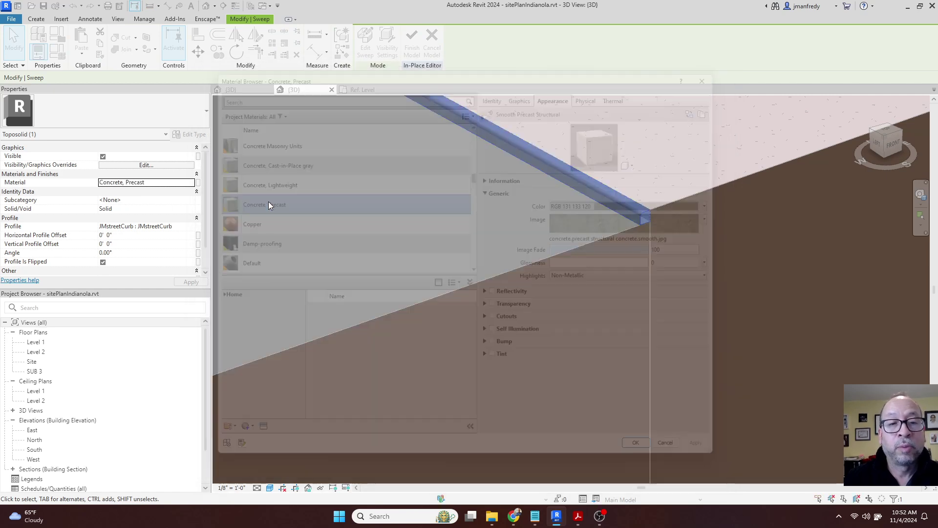
pyautogui.click(412, 47)
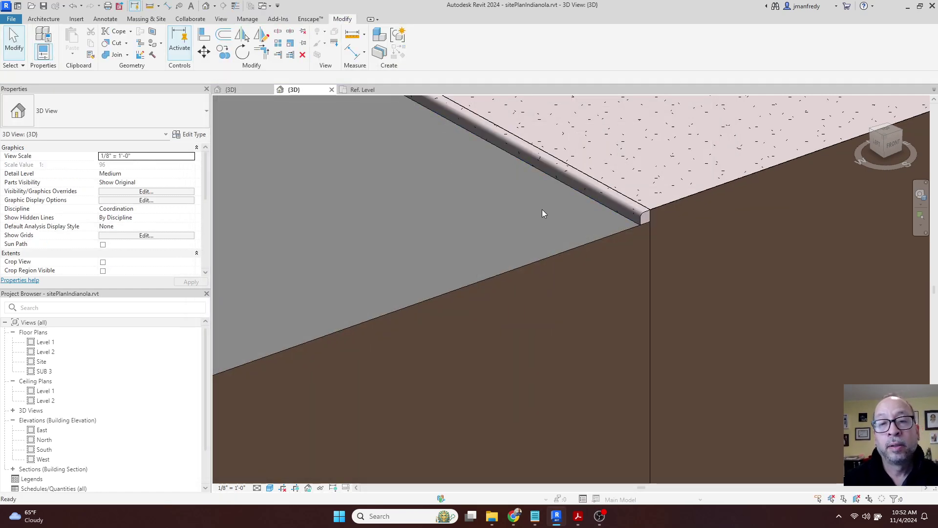
pyautogui.scroll(-2, 711, 185)
pyautogui.scroll(-4, 709, 184)
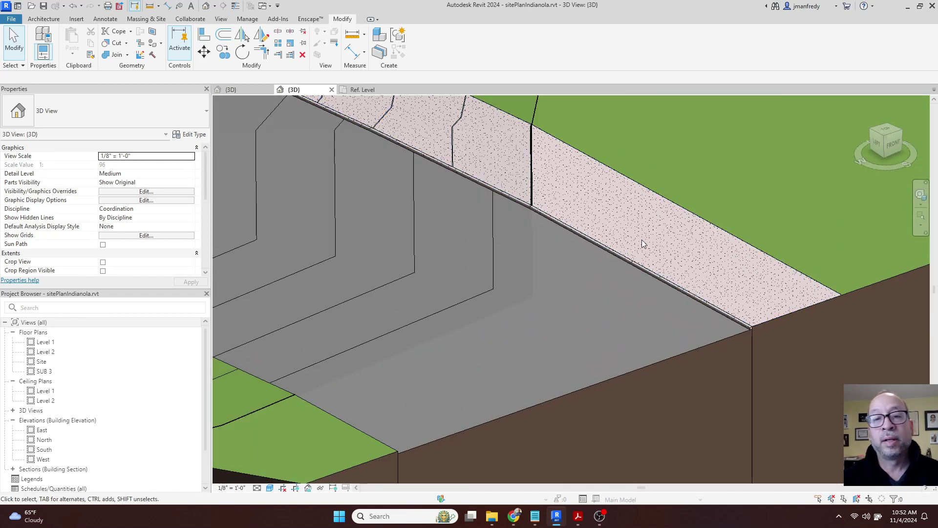
pyautogui.scroll(2, 641, 240)
pyautogui.scroll(-2, 540, 208)
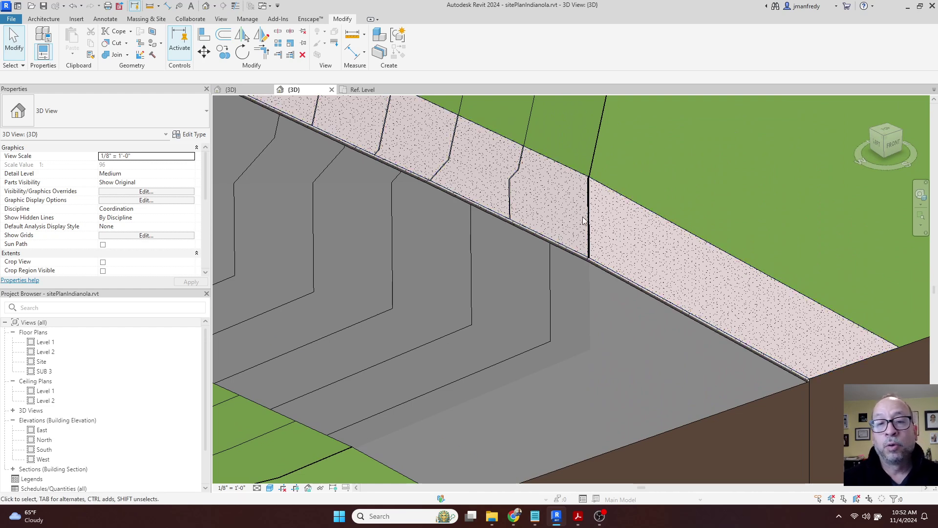
pyautogui.scroll(4, 667, 259)
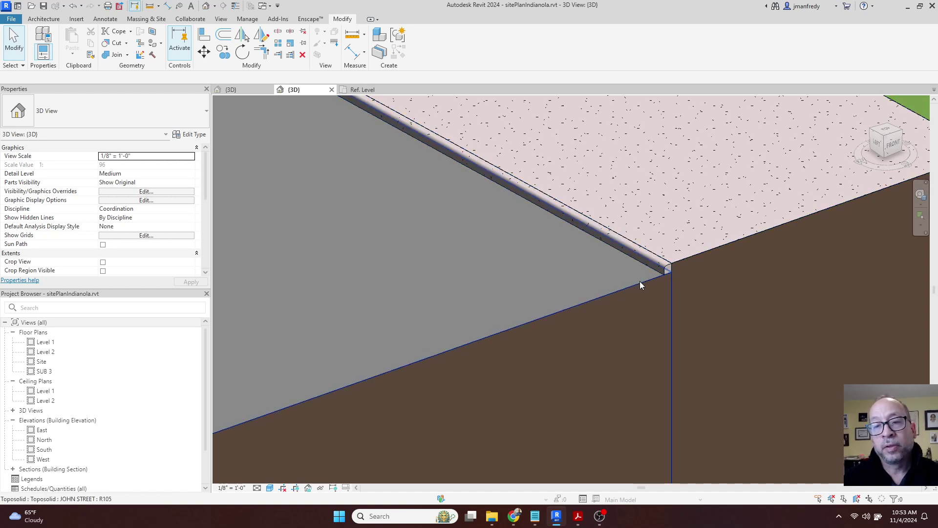
pyautogui.keyDown('shift'); pyautogui.moveTo(621, 242); pyautogui.dragTo(613, 289, button='middle'); pyautogui.keyUp('shift')
pyautogui.moveTo(631, 305); pyautogui.dragTo(637, 306, button='middle')
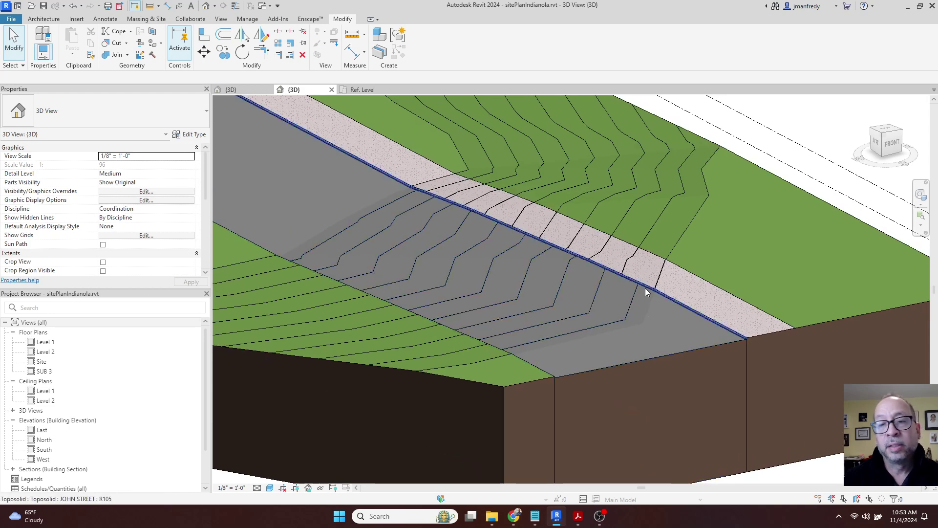
# - Select the Concrete, Precast sidewalk sub-division and run Edit Sketch, then Finish on its boundary
pyautogui.click(662, 274)
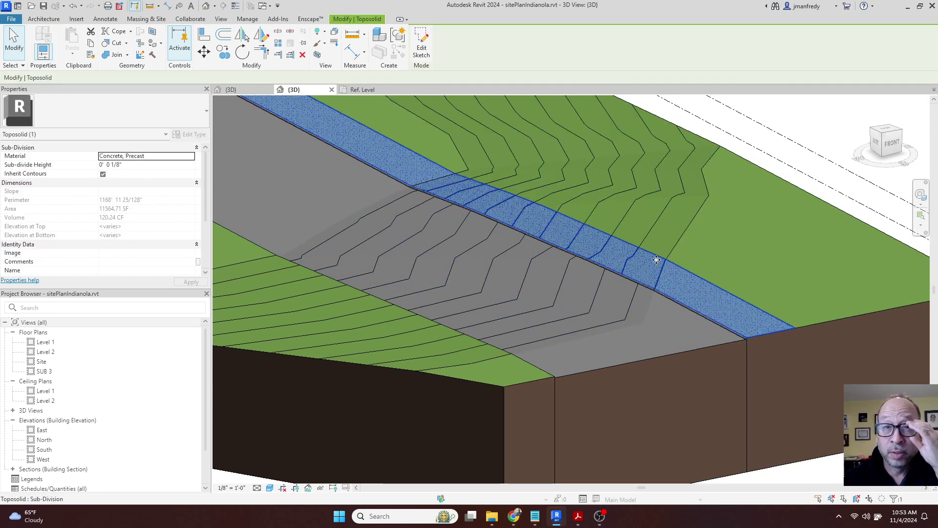
pyautogui.moveTo(657, 259); pyautogui.dragTo(641, 262, button='middle')
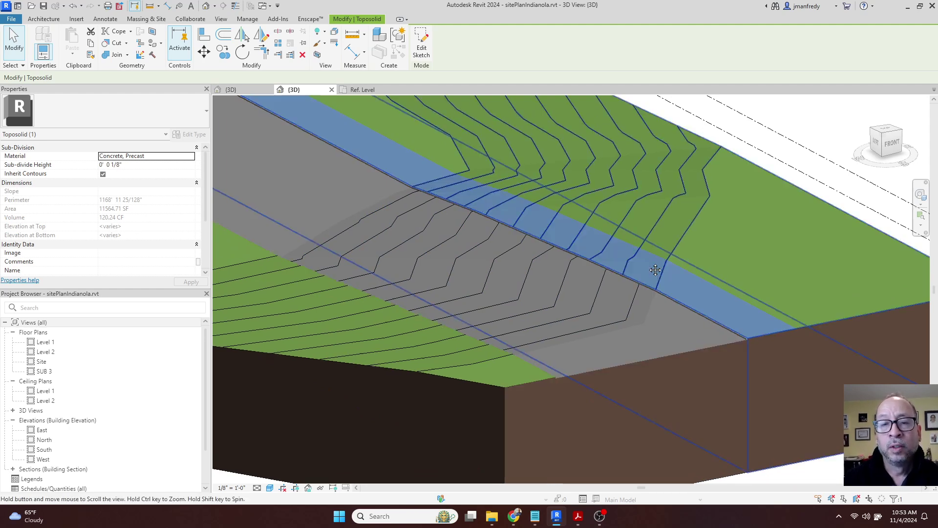
pyautogui.press('Escape')
pyautogui.scroll(-4, 641, 259)
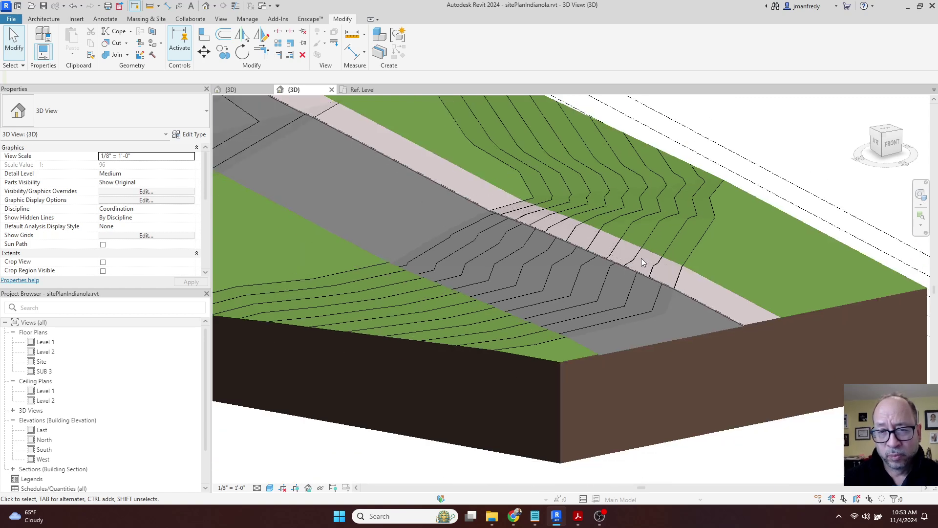
pyautogui.scroll(5, 704, 330)
pyautogui.click(705, 330)
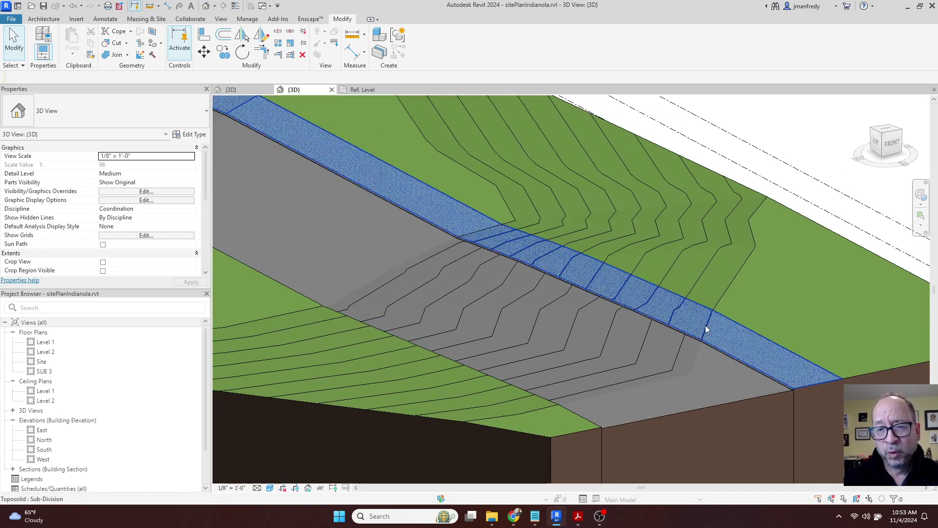
pyautogui.keyDown('shift'); pyautogui.moveTo(706, 324); pyautogui.dragTo(619, 289, button='middle'); pyautogui.keyUp('shift')
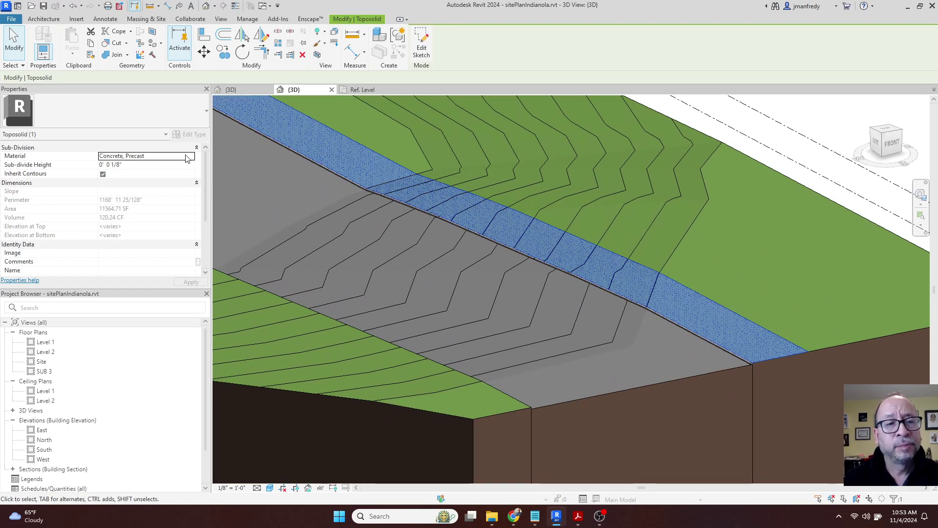
pyautogui.press('Escape')
pyautogui.scroll(-2, 733, 342)
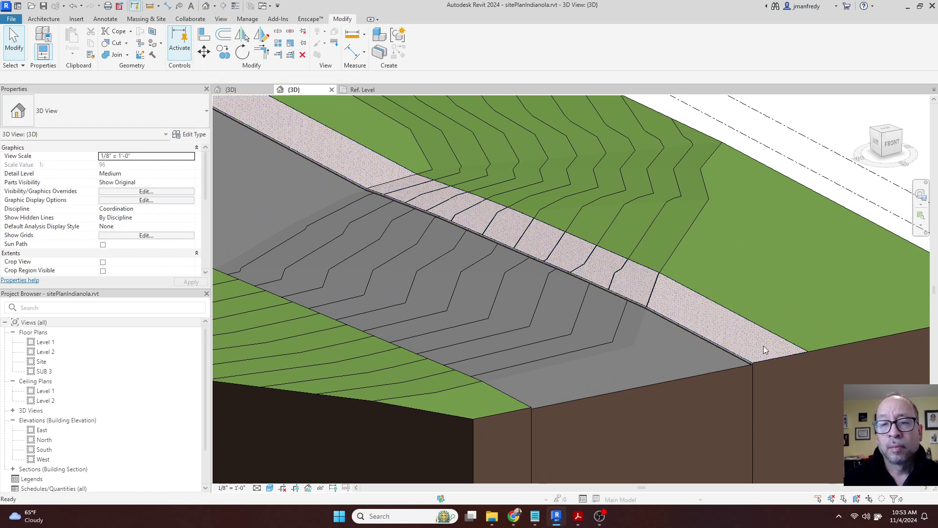
pyautogui.scroll(4, 763, 345)
pyautogui.click(744, 334)
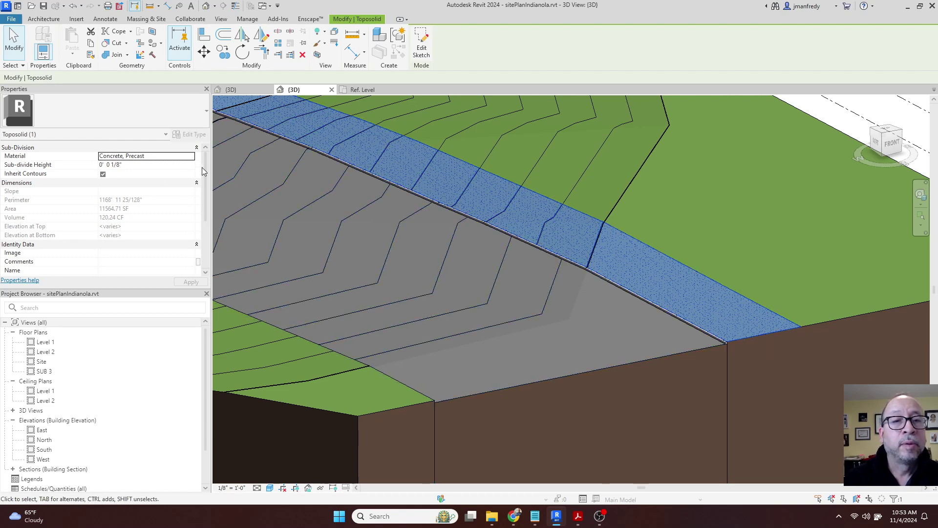
pyautogui.click(422, 53)
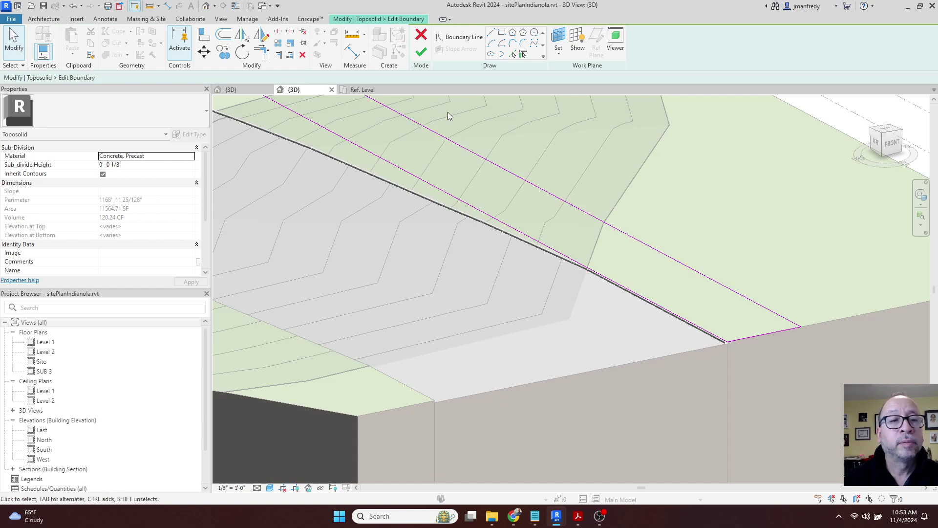
pyautogui.click(420, 53)
pyautogui.press('Escape')
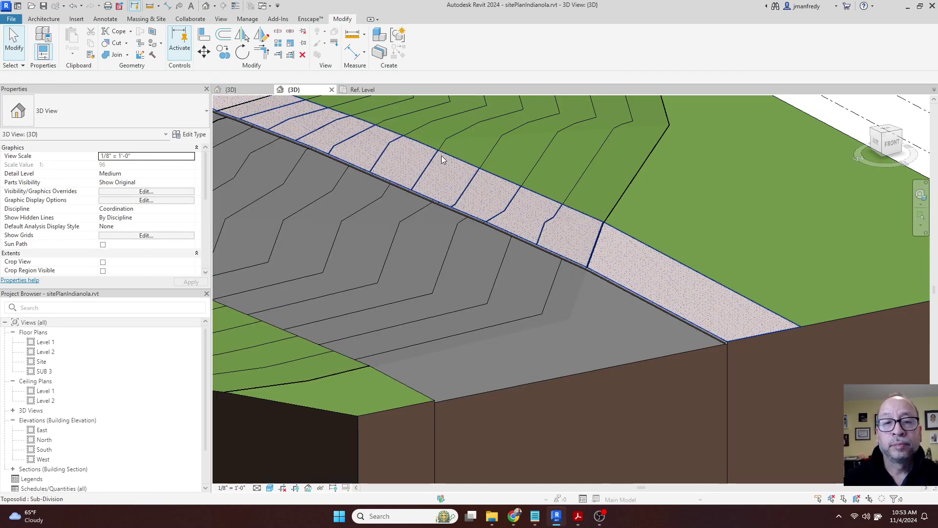
# - Uncheck Inherit Contours for the sidewalk sub-division in Properties and apply the change
pyautogui.click(442, 158)
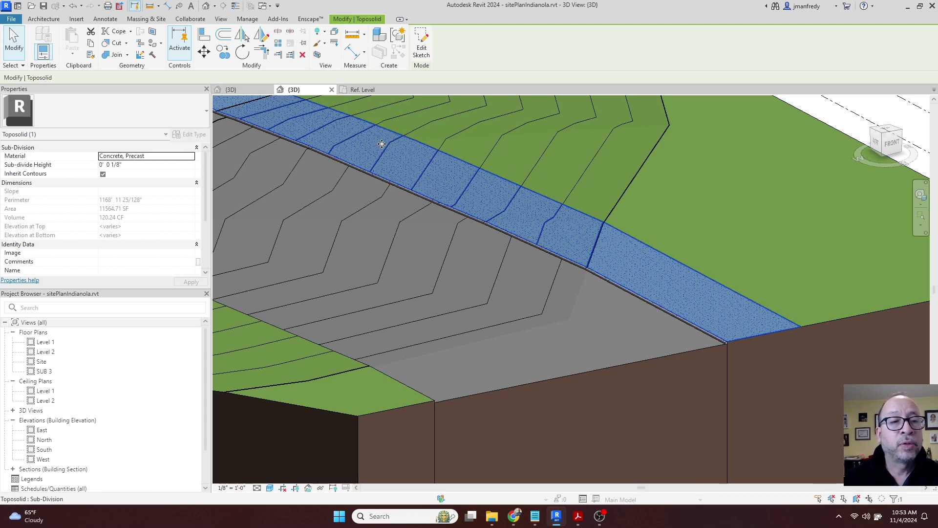
pyautogui.click(147, 155)
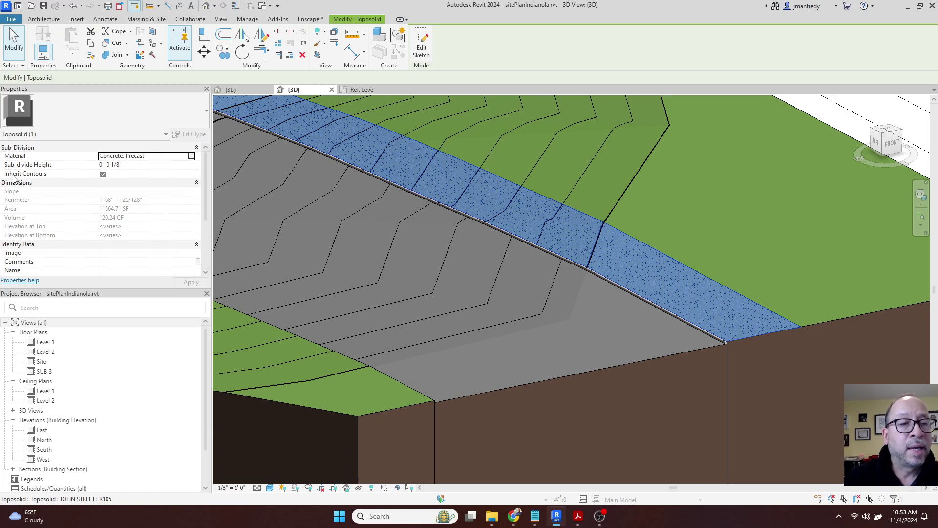
pyautogui.moveTo(32, 178)
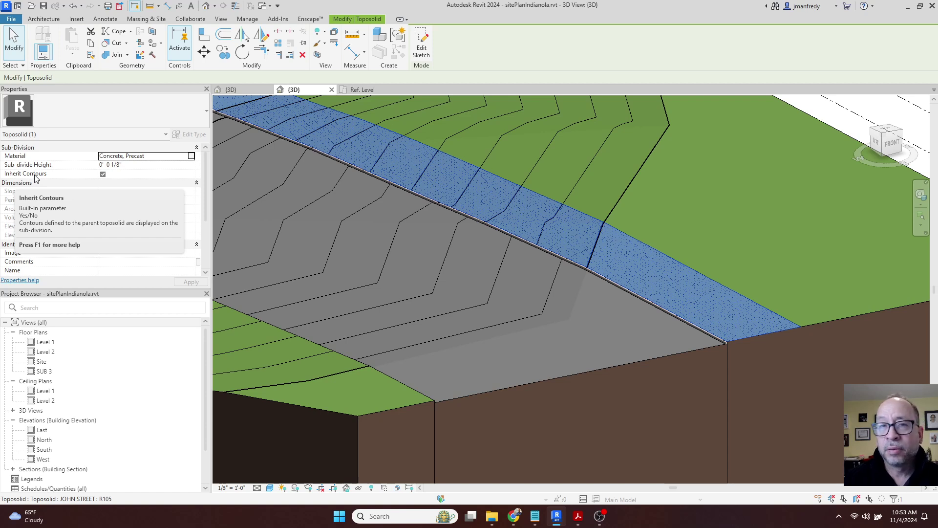
pyautogui.click(103, 174)
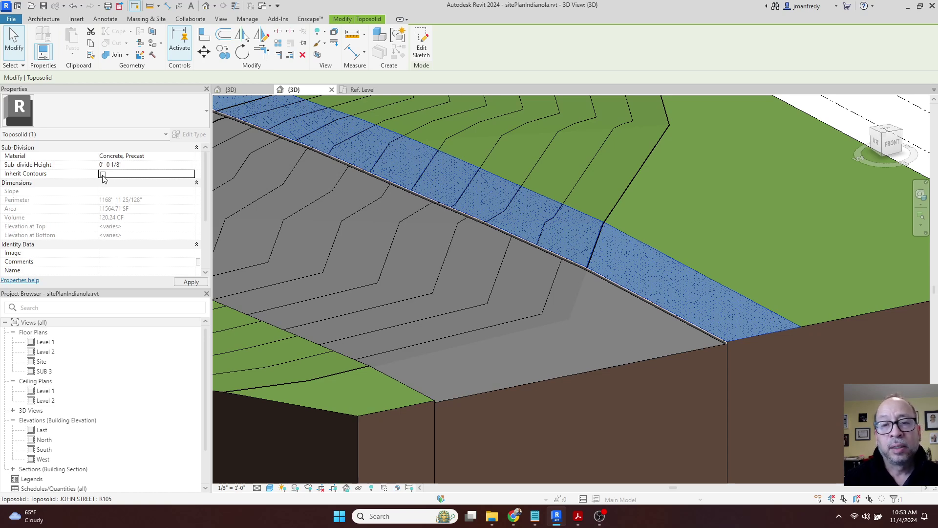
pyautogui.click(192, 283)
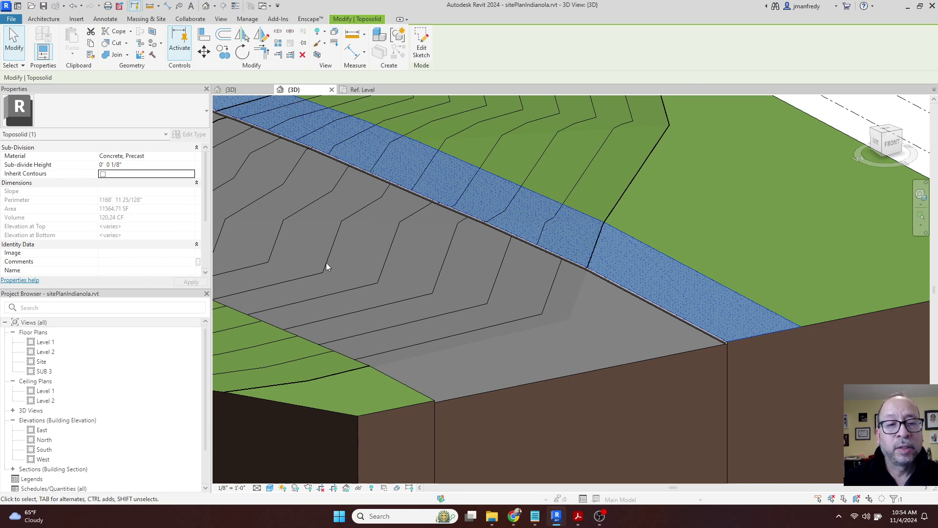
pyautogui.keyDown('shift'); pyautogui.moveTo(327, 263); pyautogui.dragTo(377, 257, button='middle'); pyautogui.keyUp('shift')
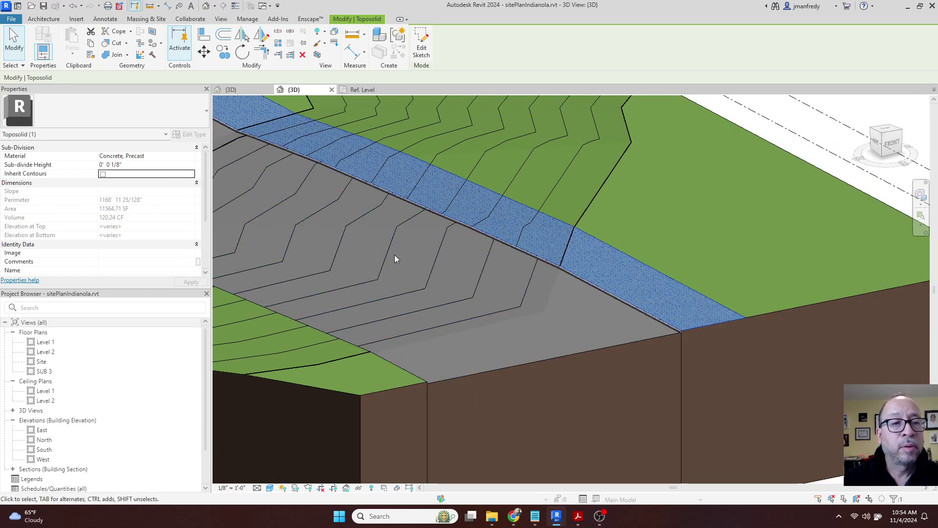
pyautogui.press('Escape')
pyautogui.keyDown('shift'); pyautogui.moveTo(480, 274); pyautogui.dragTo(520, 241, button='middle'); pyautogui.keyUp('shift')
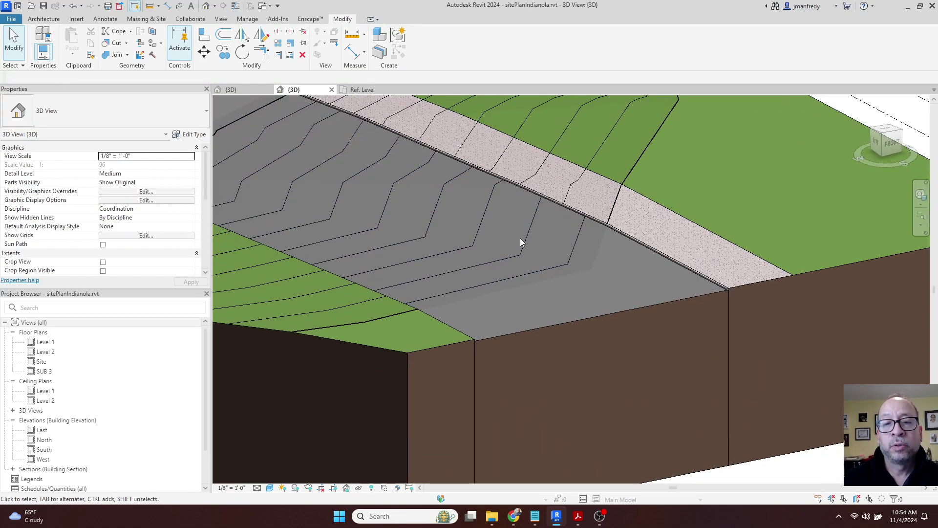
pyautogui.scroll(-2, 520, 238)
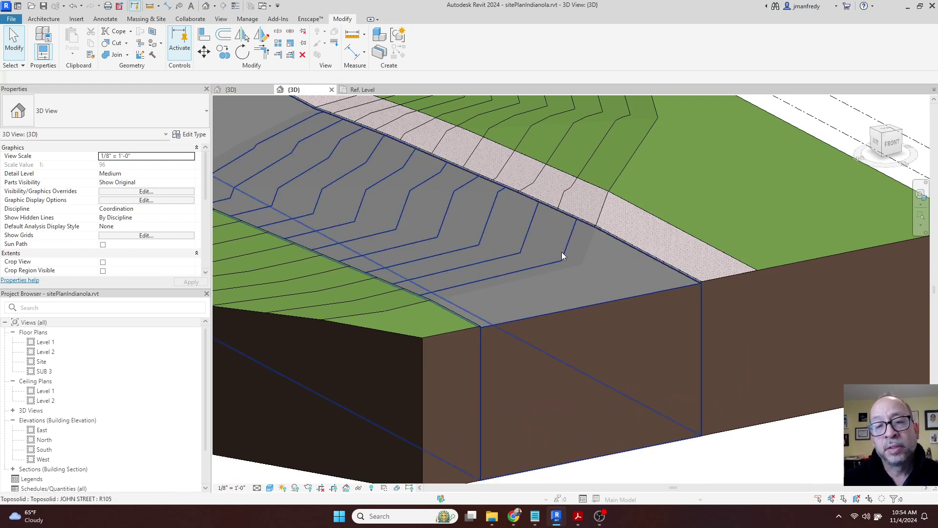
# - In the JOHN STREET toposolid's type properties, uncheck primary and secondary contours under Contour Display
pyautogui.click(551, 312)
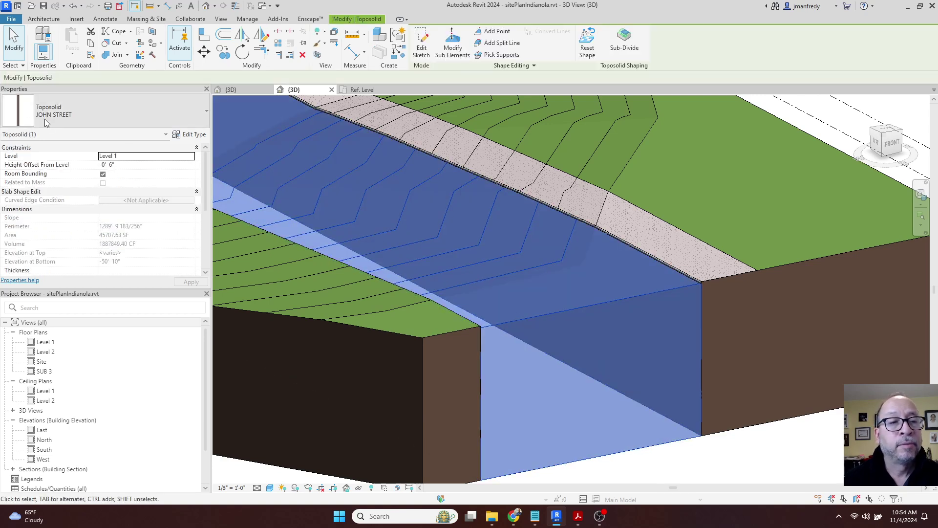
pyautogui.click(190, 134)
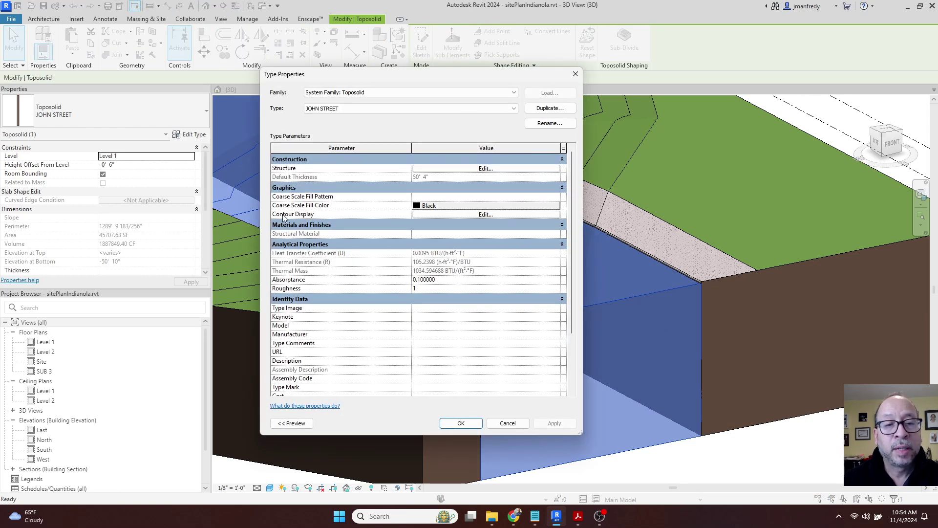
pyautogui.click(449, 214)
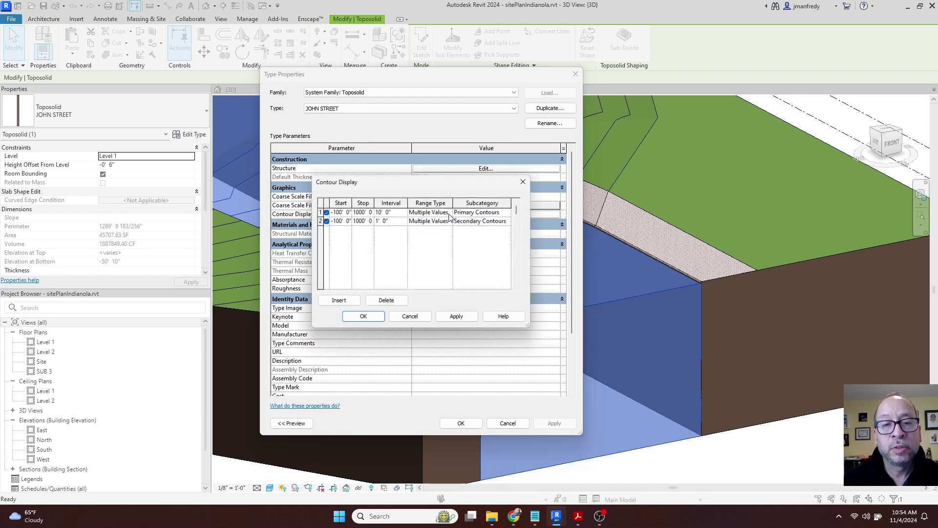
pyautogui.click(326, 213)
pyautogui.click(326, 221)
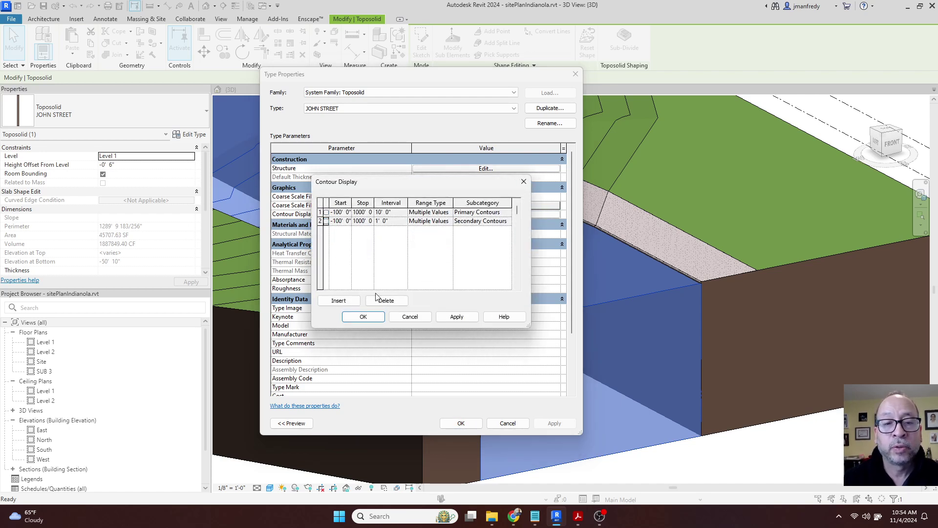
pyautogui.click(377, 318)
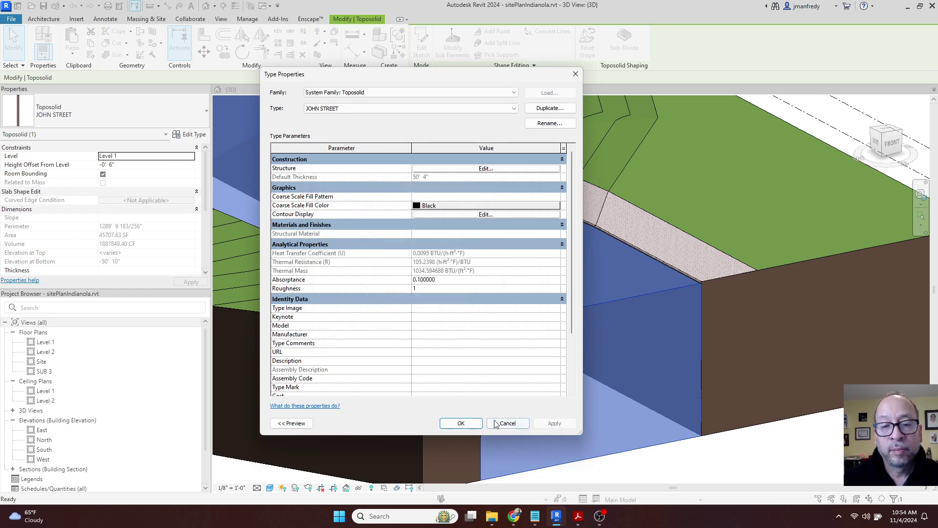
pyautogui.click(461, 424)
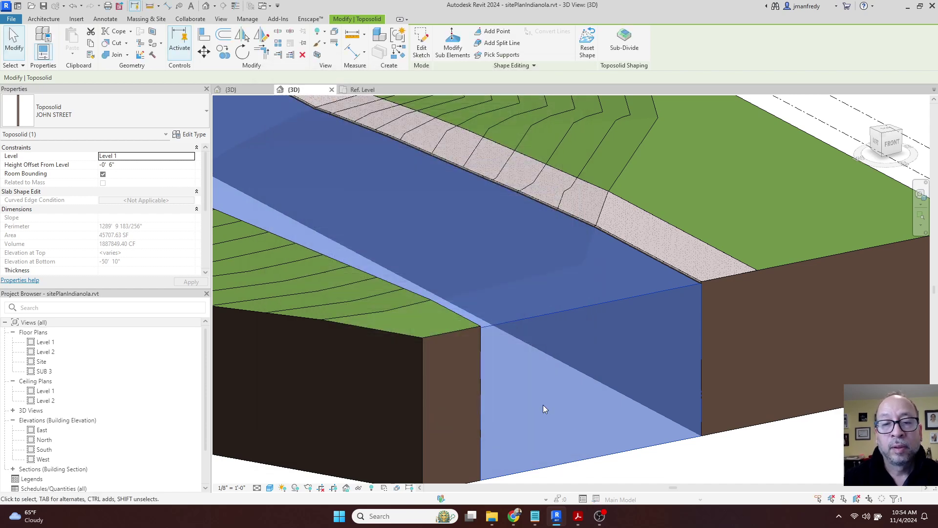
# - Select the Grassland - 16" toposolid and disable its type's contour display, then deselect it
pyautogui.click(739, 478)
pyautogui.moveTo(740, 478); pyautogui.dragTo(724, 479, button='middle')
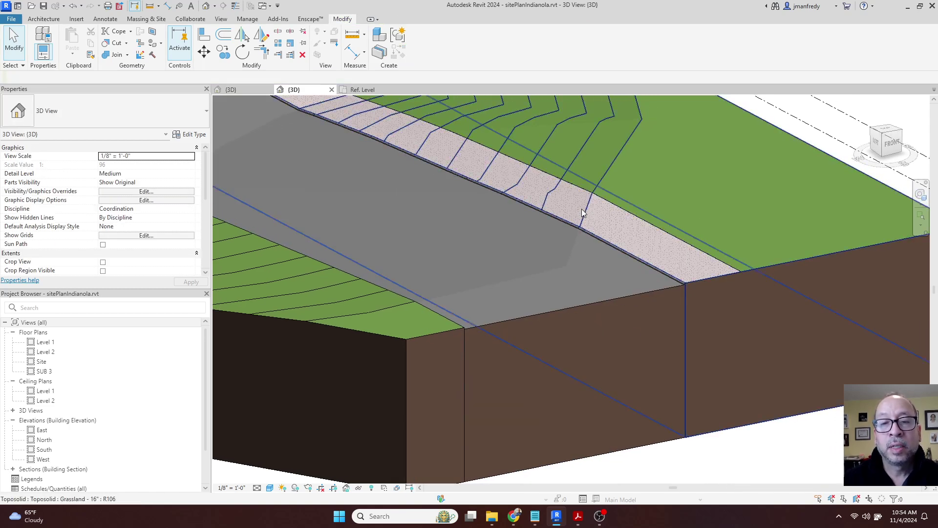
pyautogui.moveTo(581, 210); pyautogui.dragTo(532, 218, button='middle')
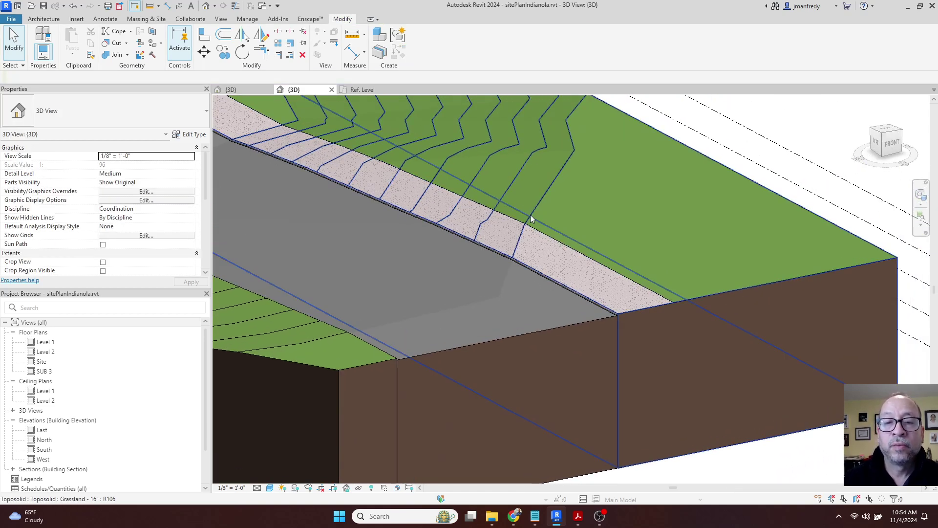
pyautogui.click(548, 184)
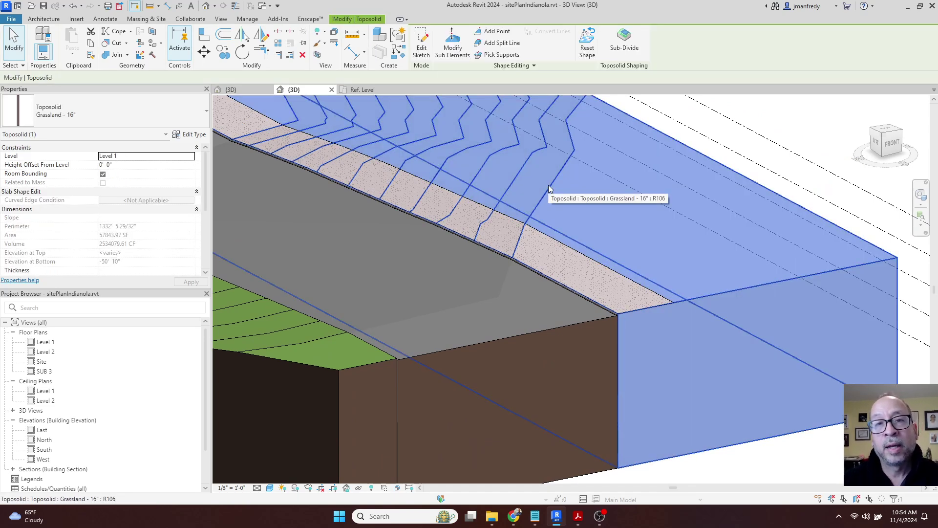
pyautogui.click(177, 137)
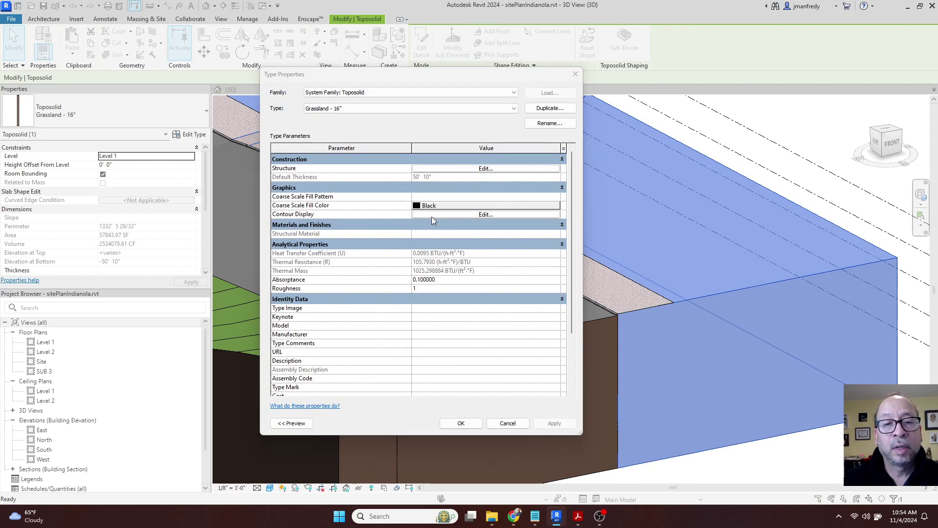
pyautogui.click(432, 215)
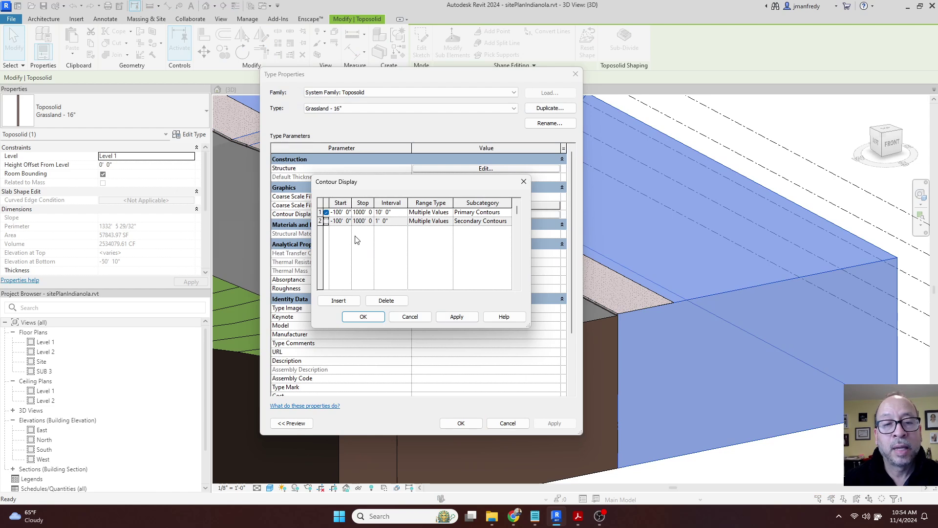
pyautogui.click(360, 316)
pyautogui.click(506, 422)
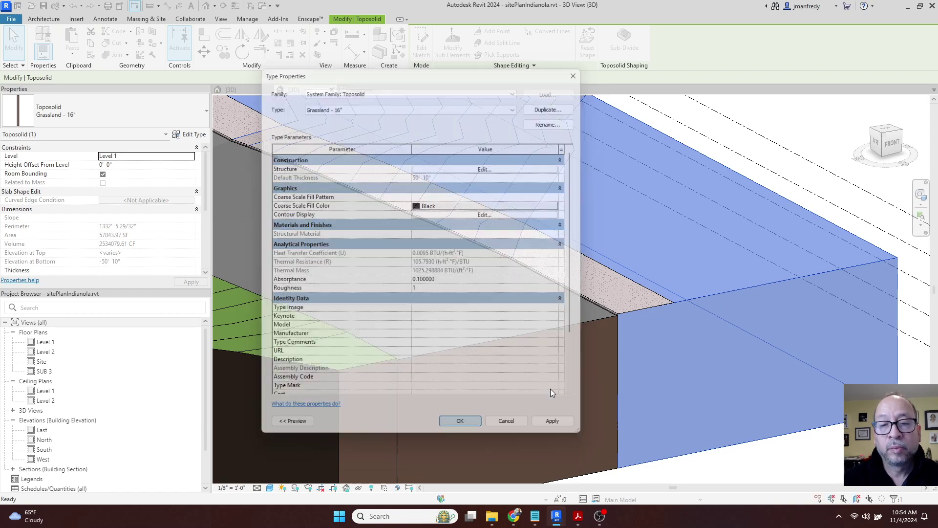
pyautogui.press('Escape')
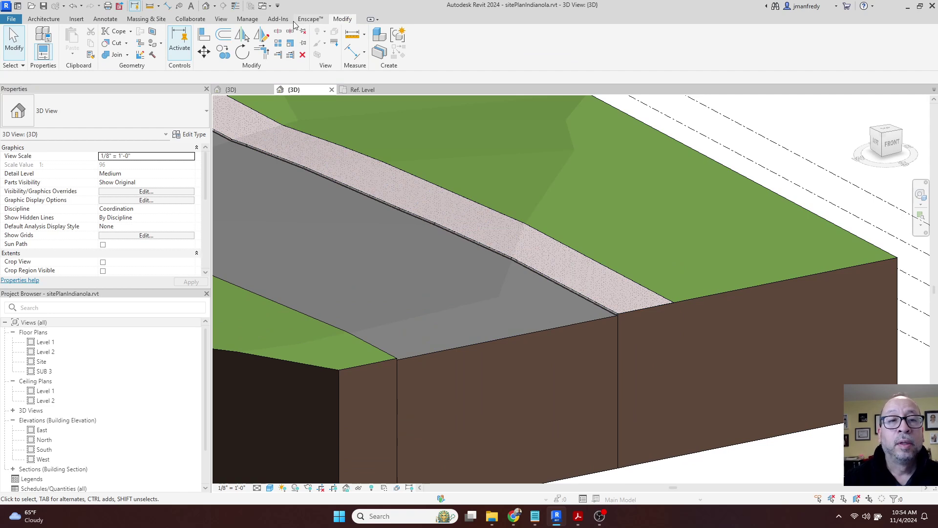
pyautogui.click(717, 293)
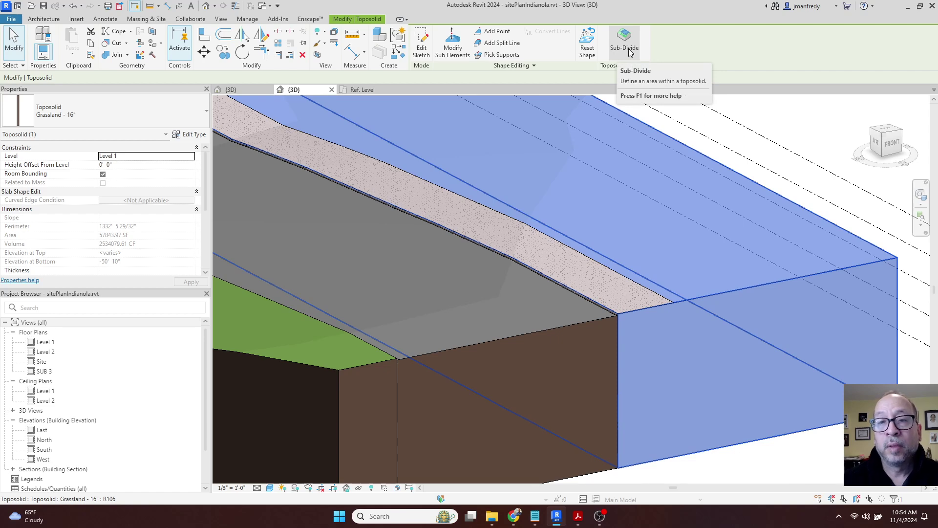
pyautogui.press('Escape')
pyautogui.scroll(4, 630, 262)
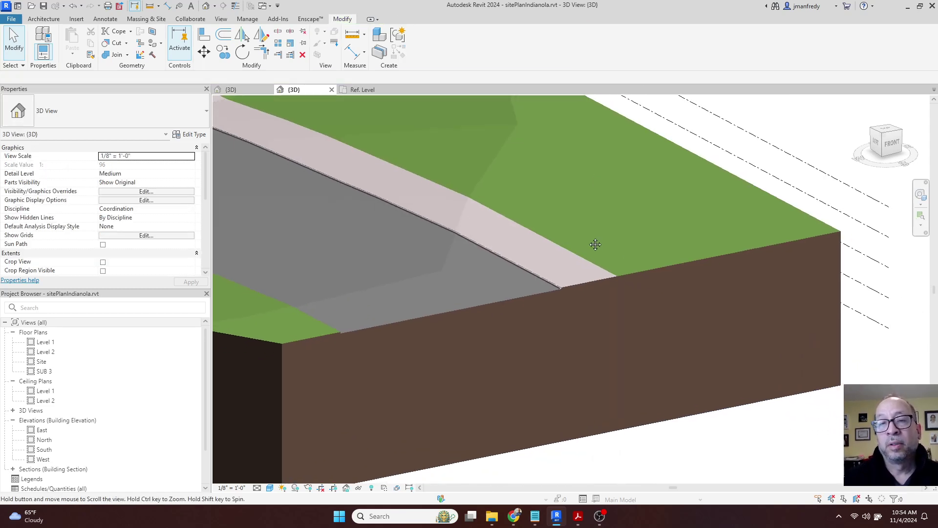
pyautogui.scroll(1, 623, 244)
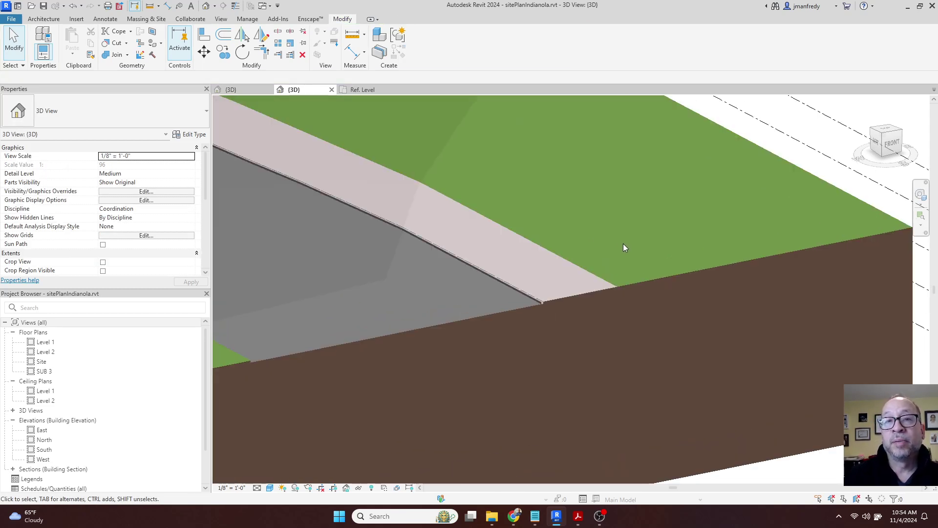
pyautogui.click(670, 273)
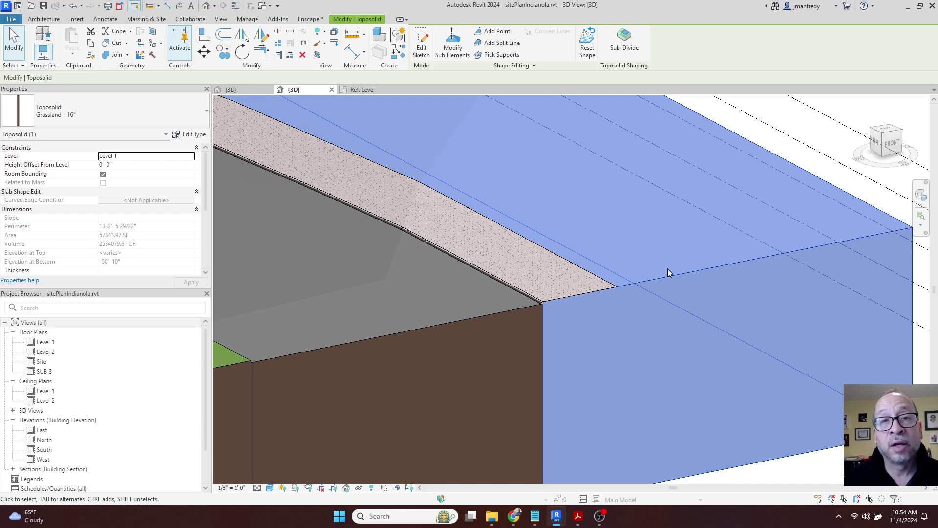
pyautogui.click(590, 289)
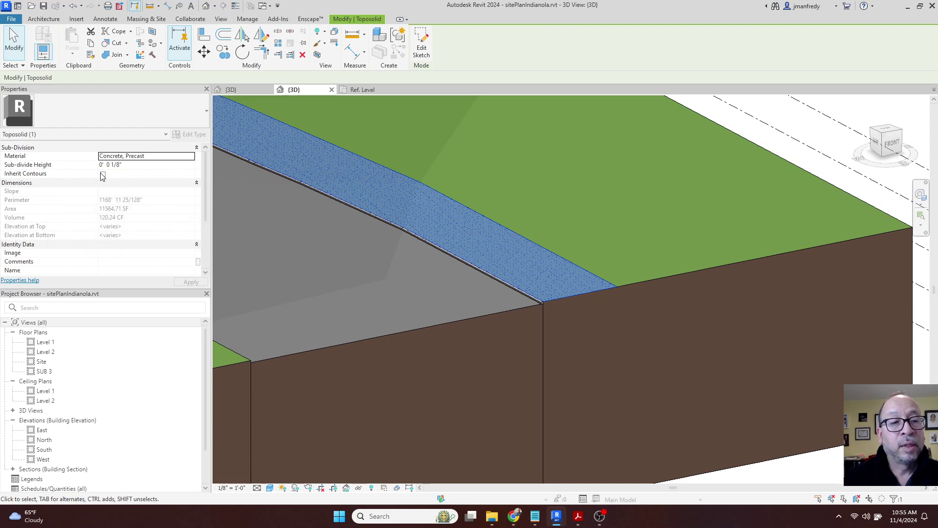
pyautogui.moveTo(17, 177)
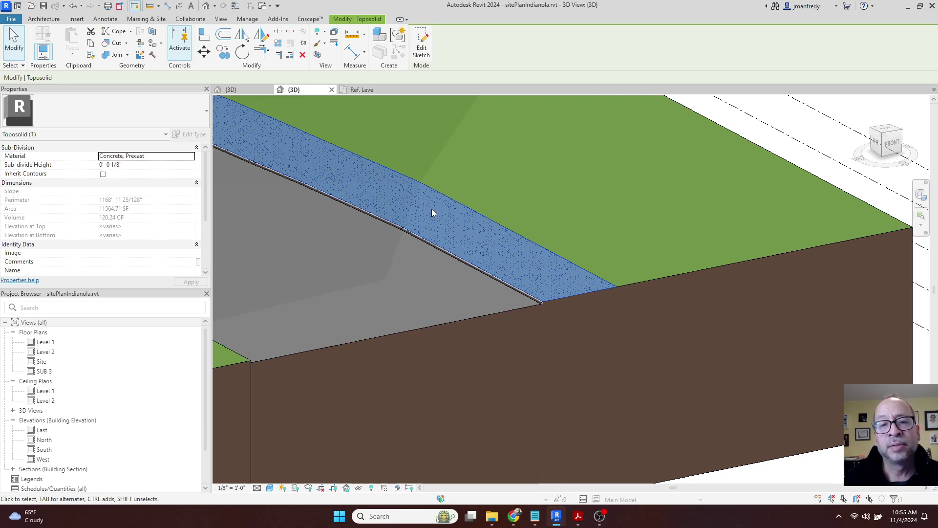
pyautogui.moveTo(444, 218); pyautogui.dragTo(454, 244, button='middle')
pyautogui.press('Escape')
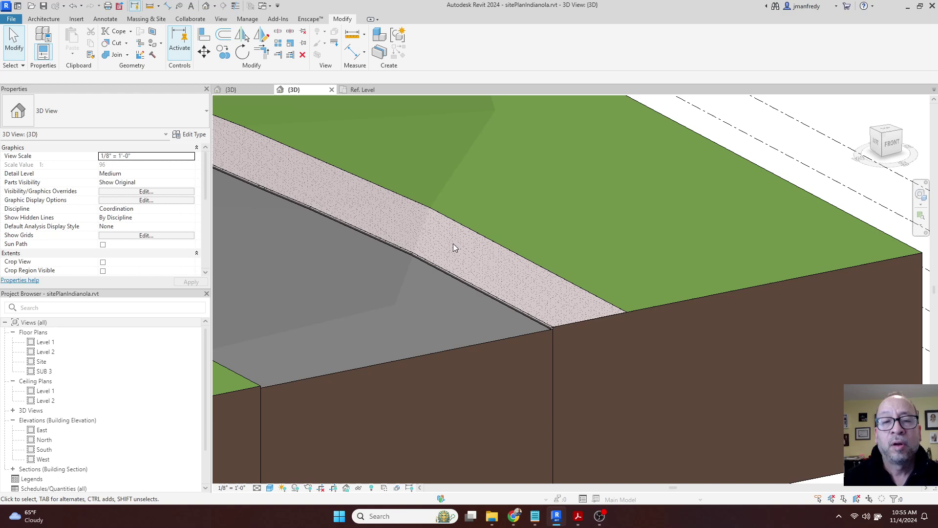
pyautogui.scroll(-3, 605, 230)
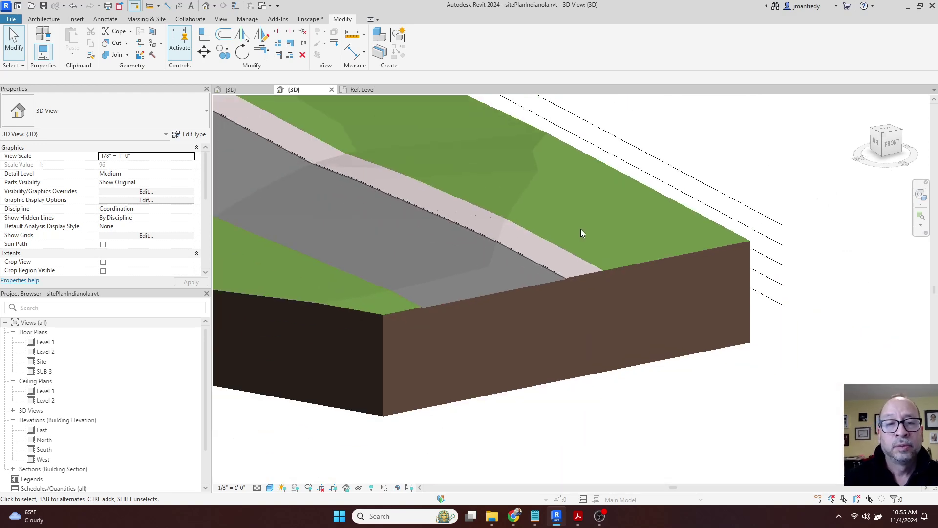
pyautogui.keyDown('shift'); pyautogui.moveTo(579, 229); pyautogui.dragTo(550, 309, button='middle'); pyautogui.keyUp('shift')
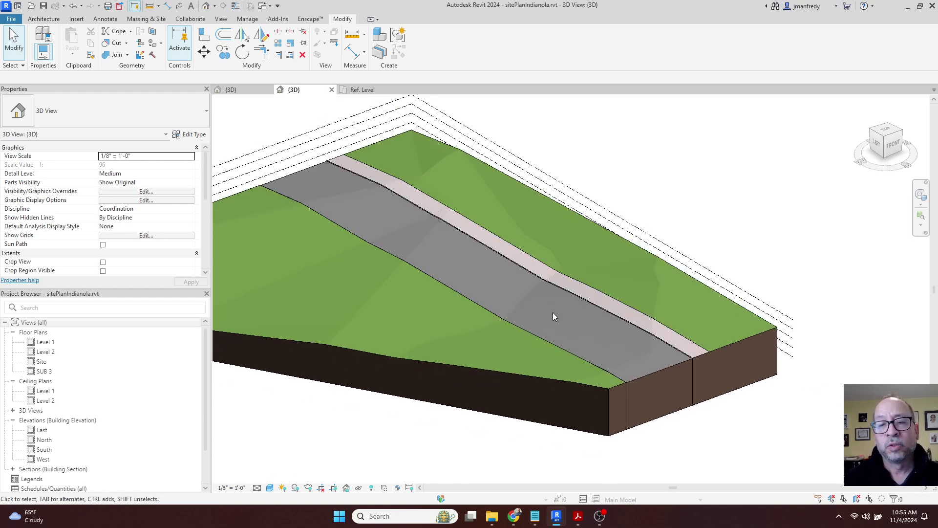
pyautogui.scroll(5, 654, 442)
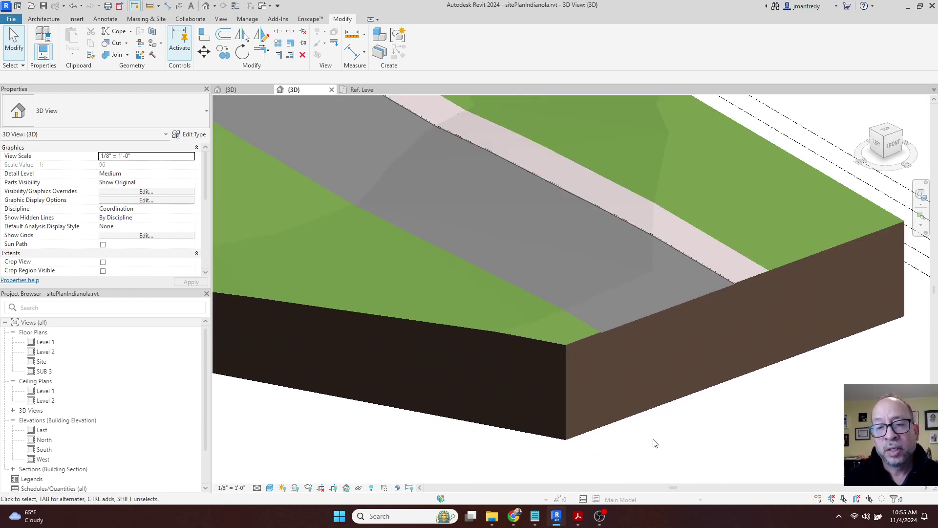
pyautogui.keyDown('shift'); pyautogui.moveTo(656, 445); pyautogui.dragTo(561, 424, button='middle'); pyautogui.keyUp('shift')
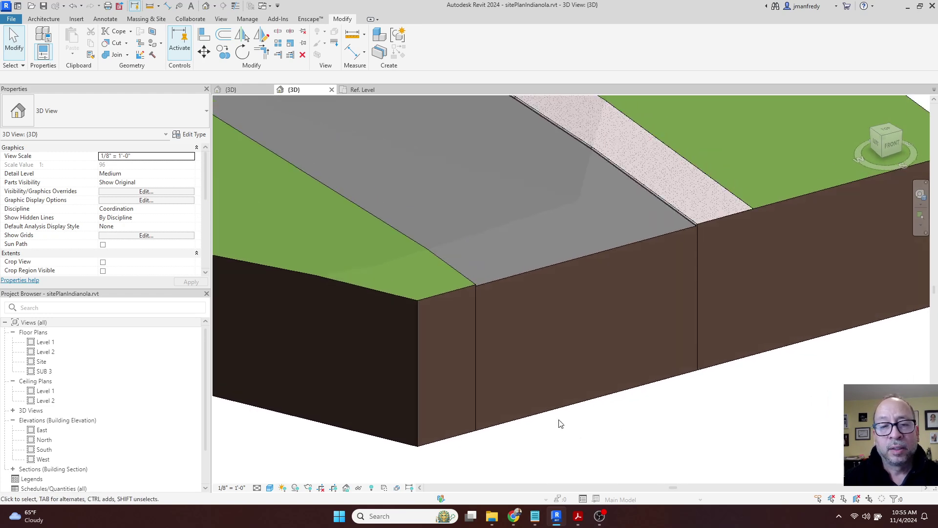
# - Open the Site floor plan from the Project Browser's Floor Plans group
pyautogui.doubleClick(46, 332)
pyautogui.doubleClick(58, 342)
pyautogui.click(33, 333)
pyautogui.doubleClick(33, 333)
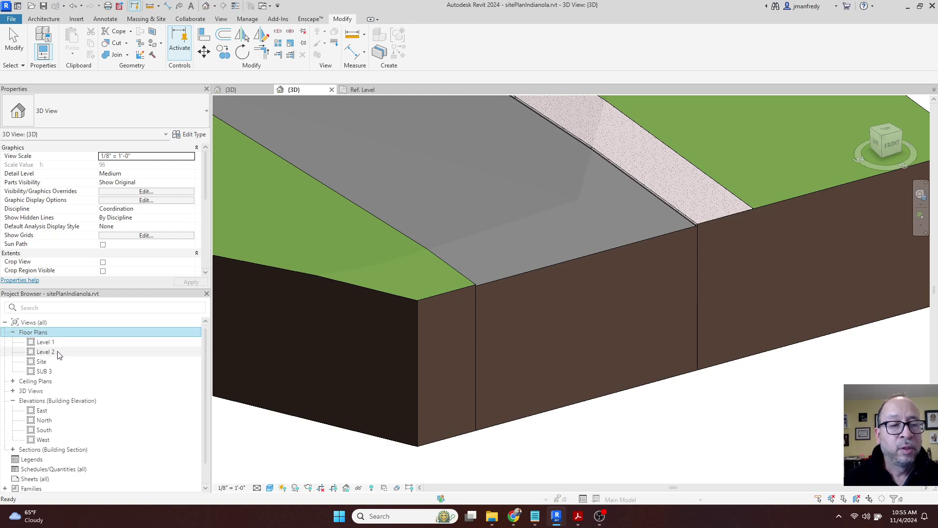
pyautogui.doubleClick(45, 342)
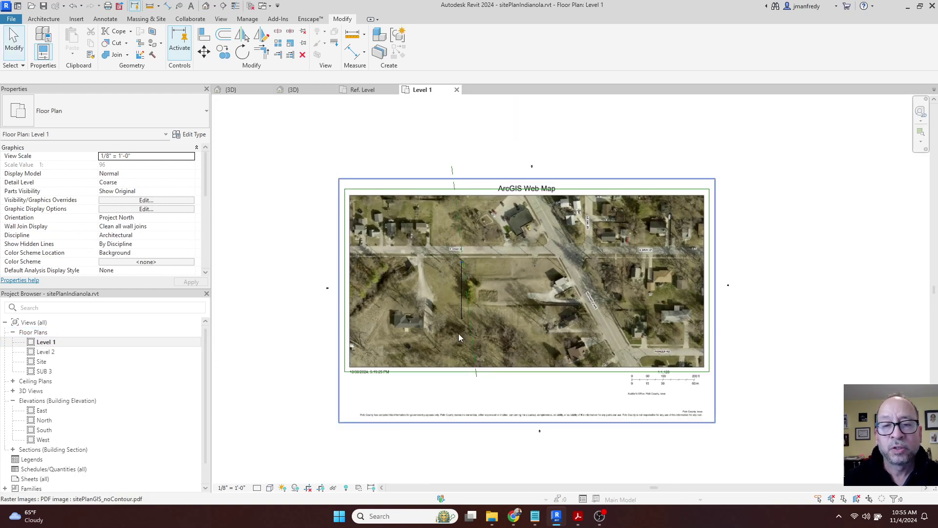
pyautogui.doubleClick(41, 362)
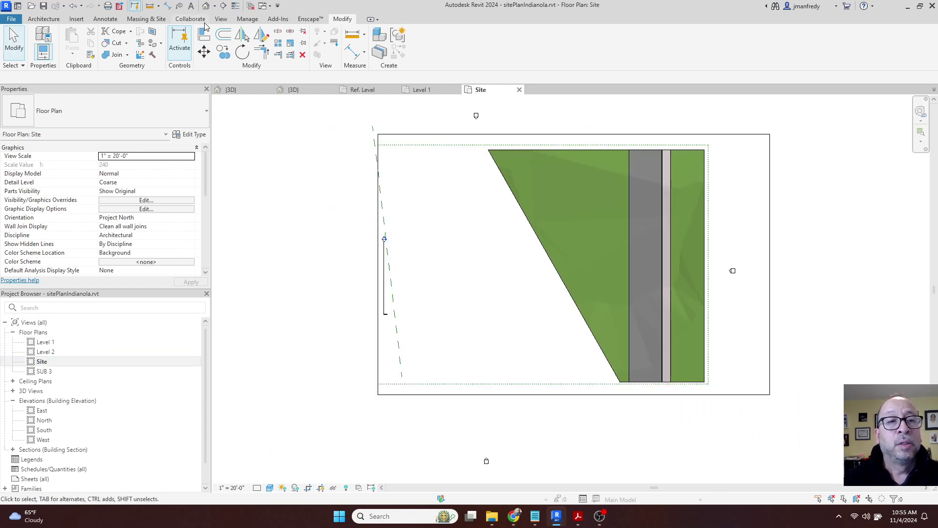
# - Draw a section line across the site and road, then open the new Section 4 view
pyautogui.click(222, 6)
pyautogui.click(565, 339)
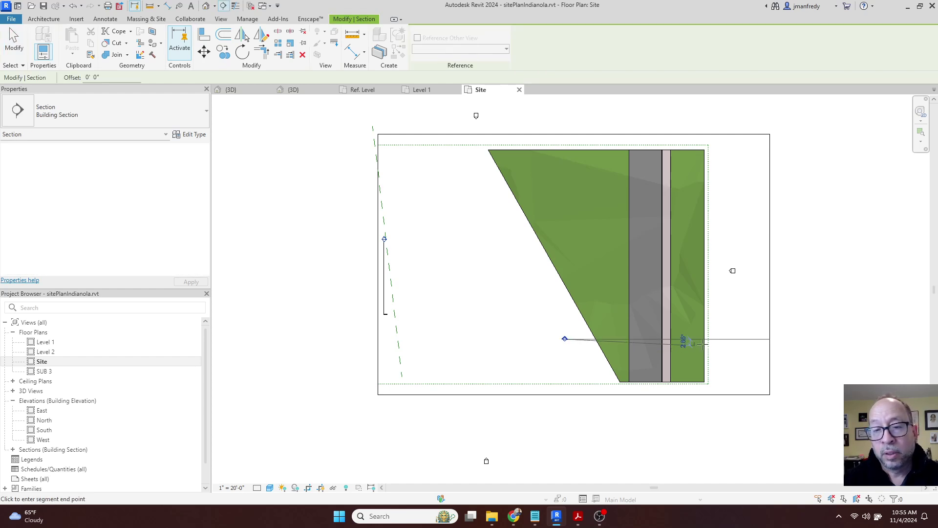
pyautogui.click(722, 339)
pyautogui.press('Escape')
pyautogui.press('Escape')
pyautogui.scroll(5, 577, 344)
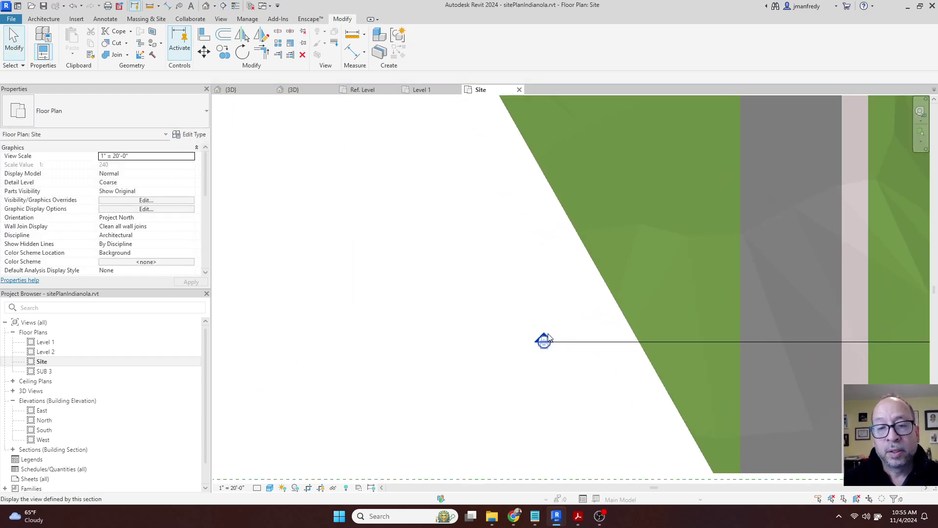
pyautogui.doubleClick(544, 335)
pyautogui.scroll(3, 588, 373)
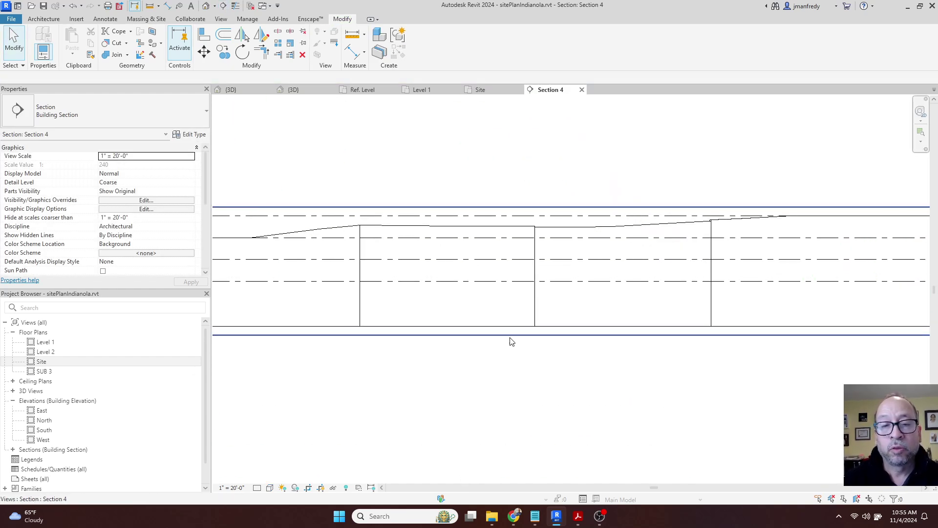
# - In Section 4, use Join Geometry to join the left Grassland toposolid with the JOHN STREET toposolid
pyautogui.click(508, 332)
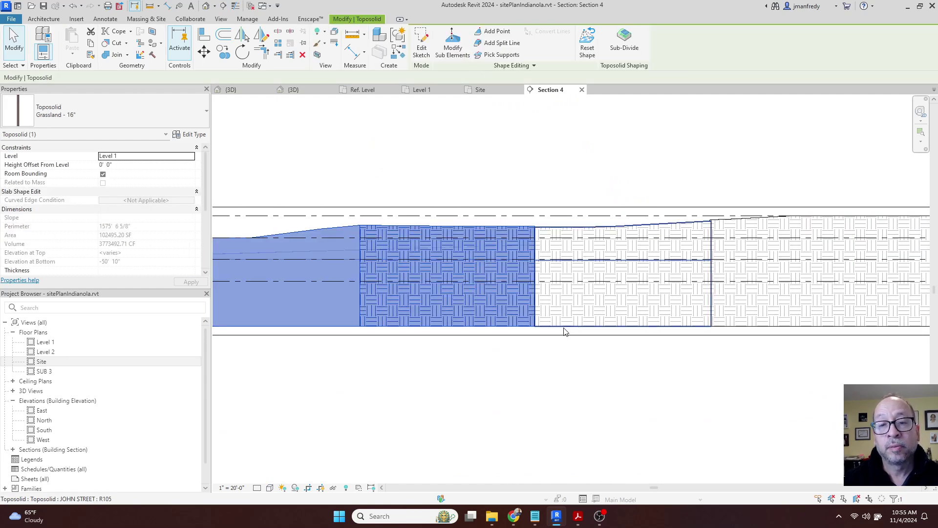
pyautogui.click(713, 331)
pyautogui.click(733, 329)
pyautogui.click(712, 354)
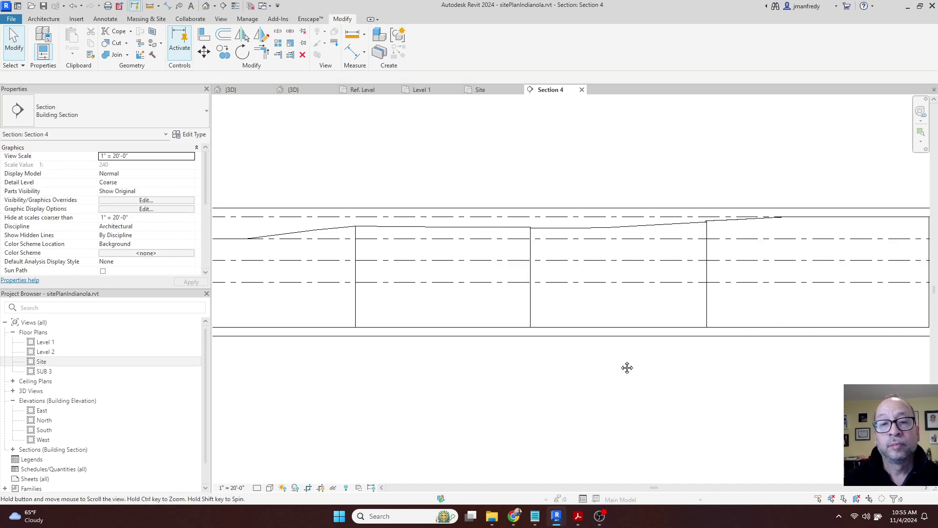
pyautogui.moveTo(482, 229); pyautogui.dragTo(408, 242, button='middle')
pyautogui.scroll(1, 408, 242)
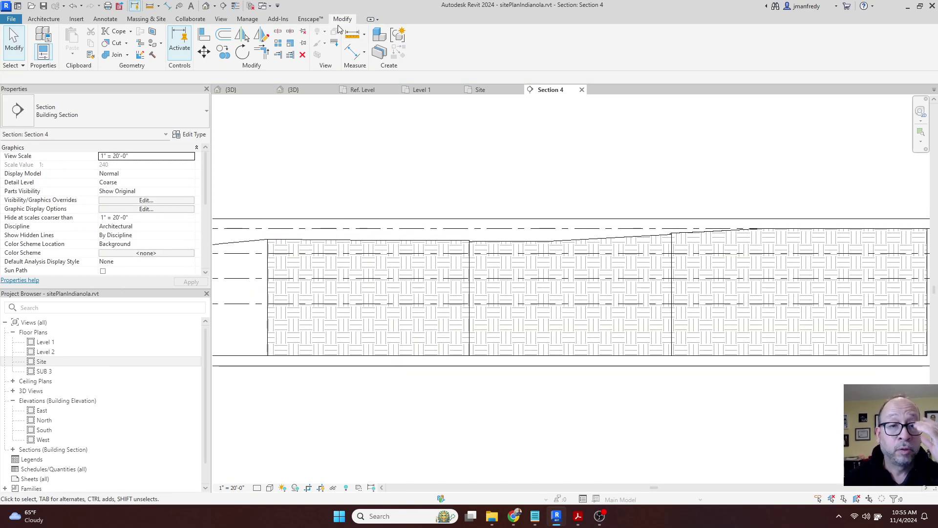
pyautogui.click(114, 54)
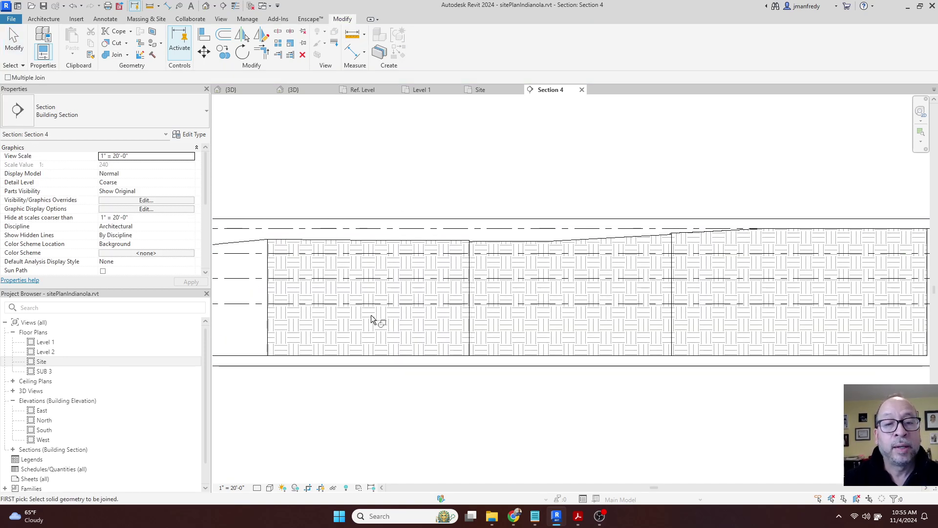
pyautogui.click(413, 359)
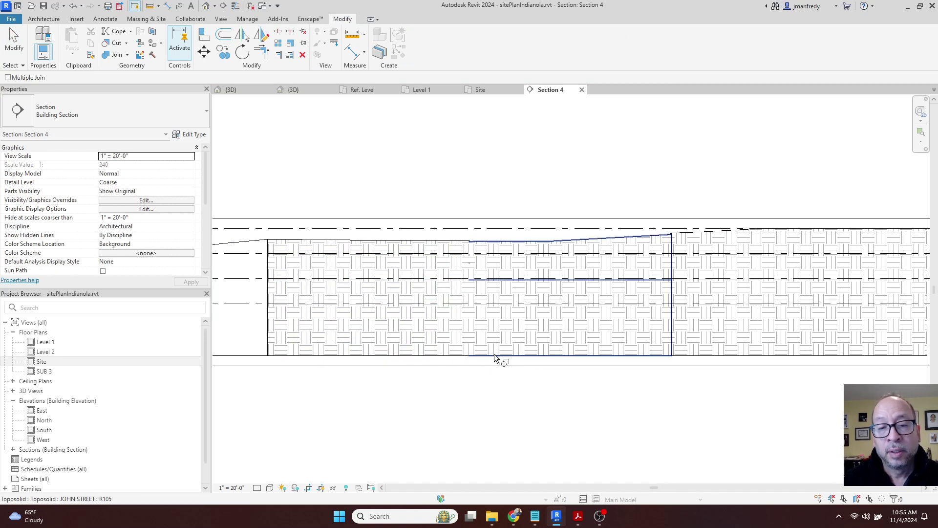
pyautogui.click(677, 354)
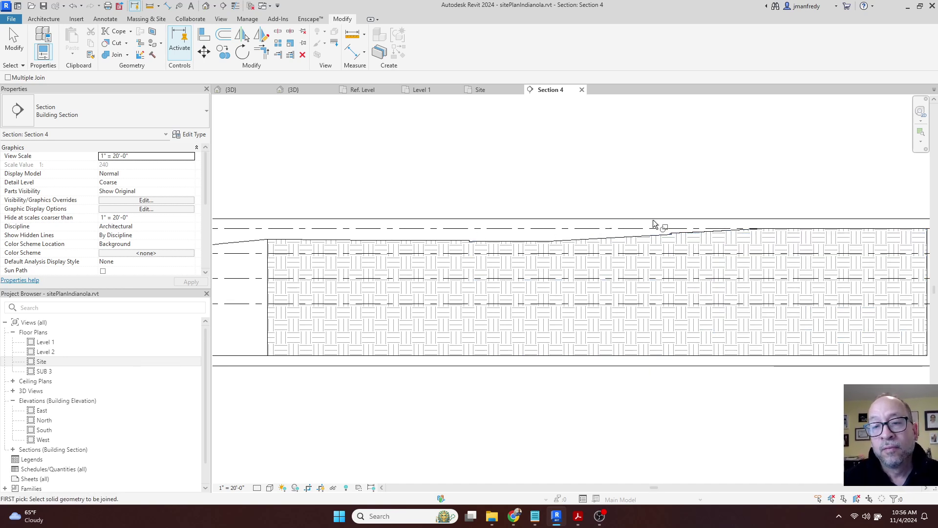
# - In the {3D} view, join the left toposolid to the road, then the road to the right toposolid
pyautogui.click(206, 5)
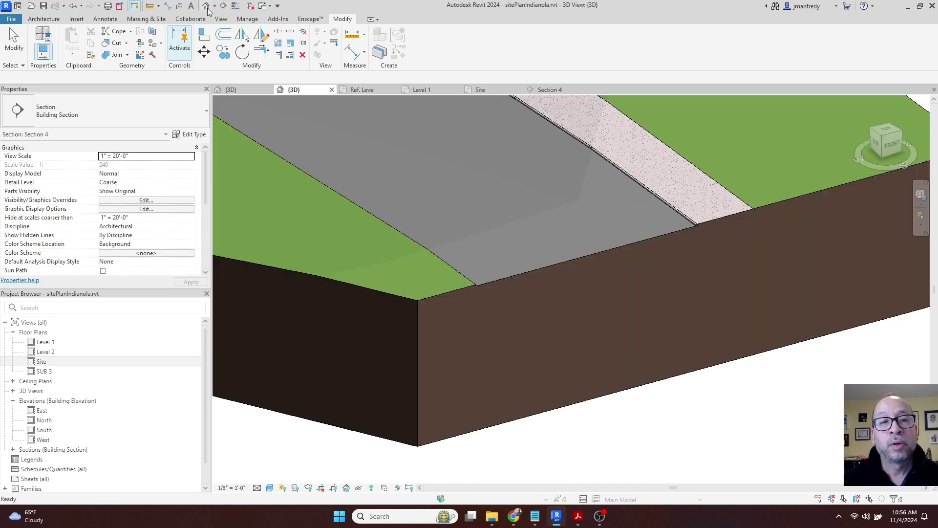
pyautogui.scroll(4, 422, 202)
pyautogui.scroll(-1, 427, 212)
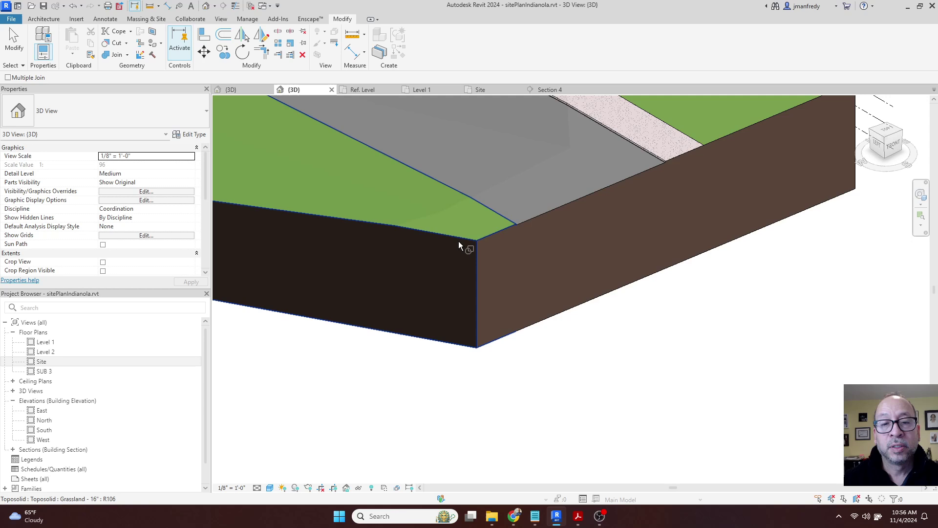
pyautogui.click(471, 242)
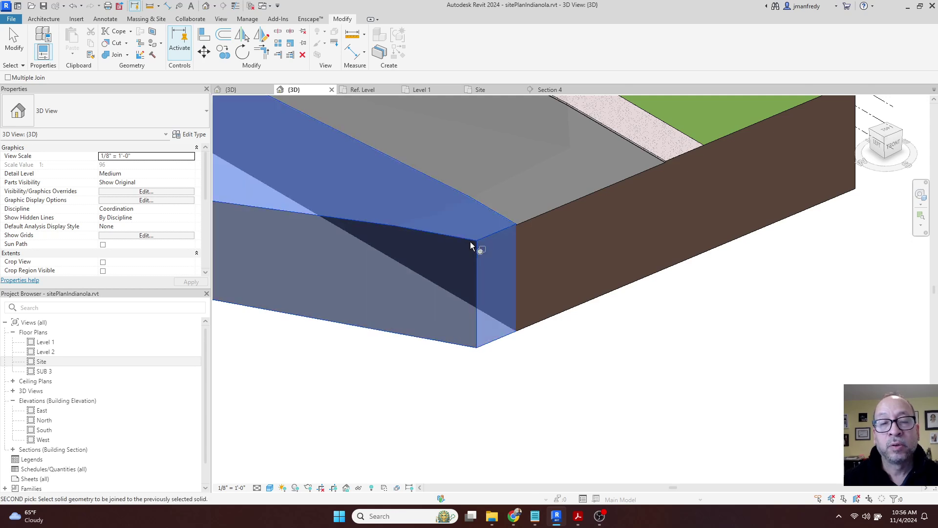
pyautogui.click(565, 204)
pyautogui.click(568, 202)
pyautogui.click(711, 139)
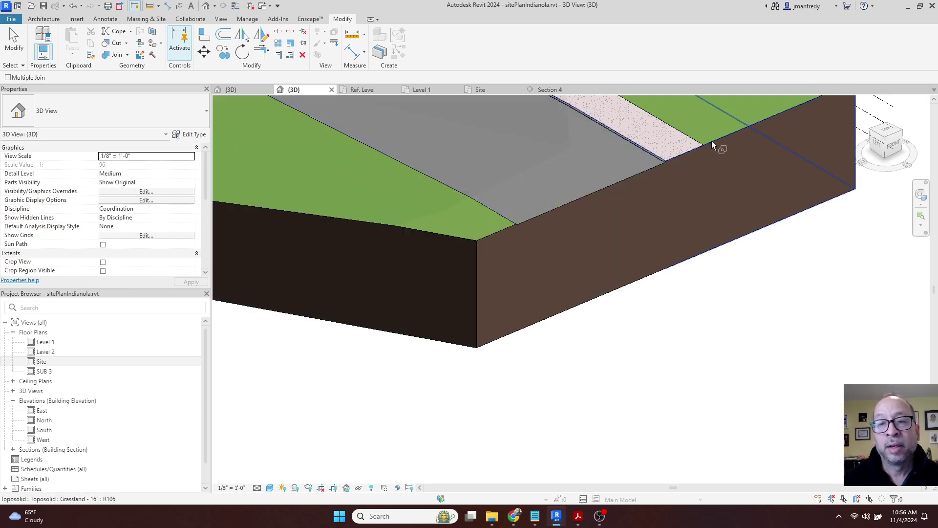
pyautogui.press('Escape')
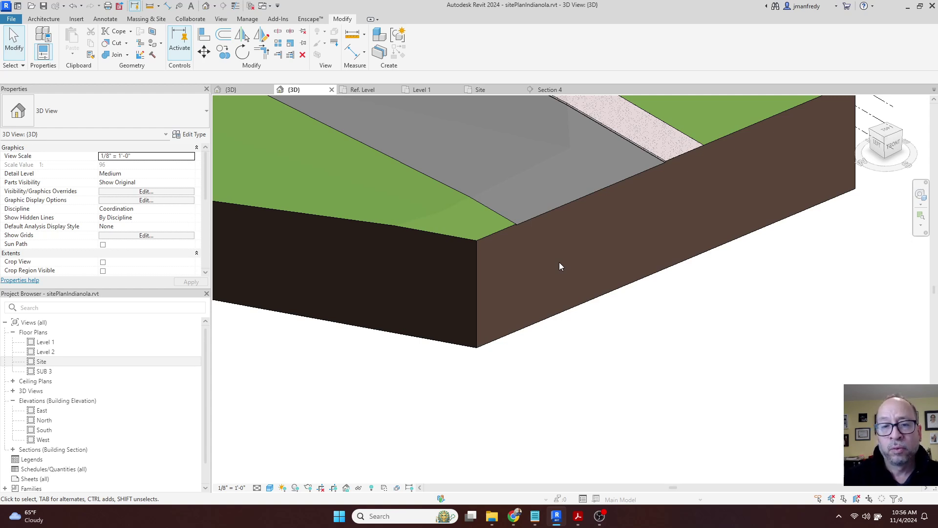
# - Zoom and pan out to frame the whole site block in the 3D view
pyautogui.scroll(-5, 558, 265)
pyautogui.moveTo(557, 264); pyautogui.dragTo(581, 281, button='middle')
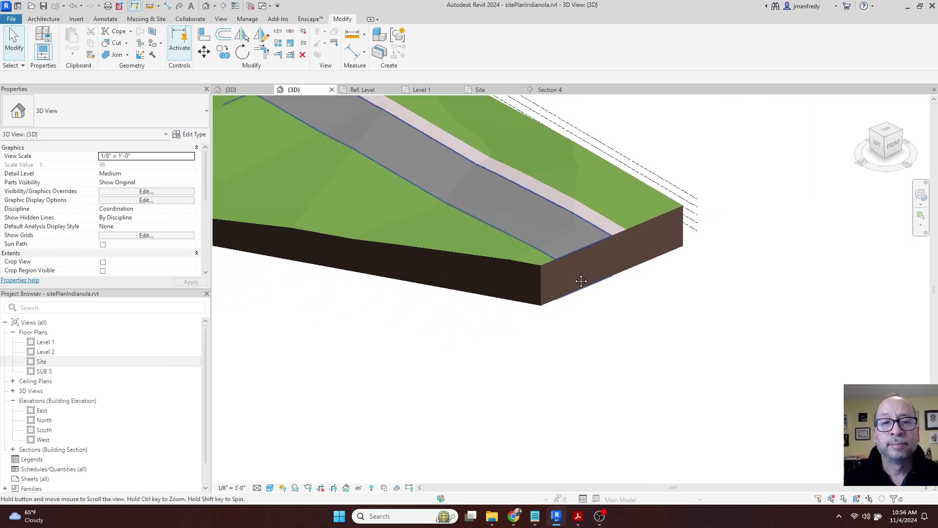
pyautogui.scroll(-3, 581, 281)
pyautogui.moveTo(469, 273); pyautogui.dragTo(568, 331, button='middle')
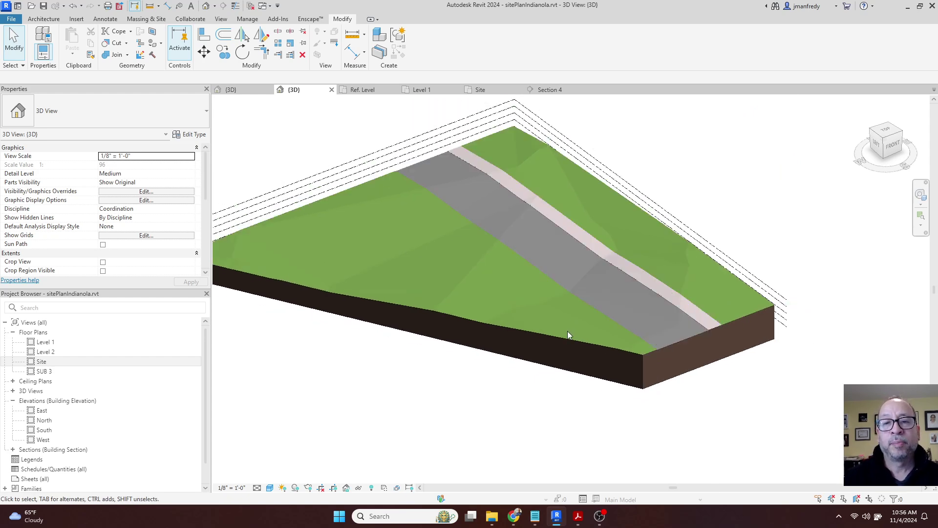